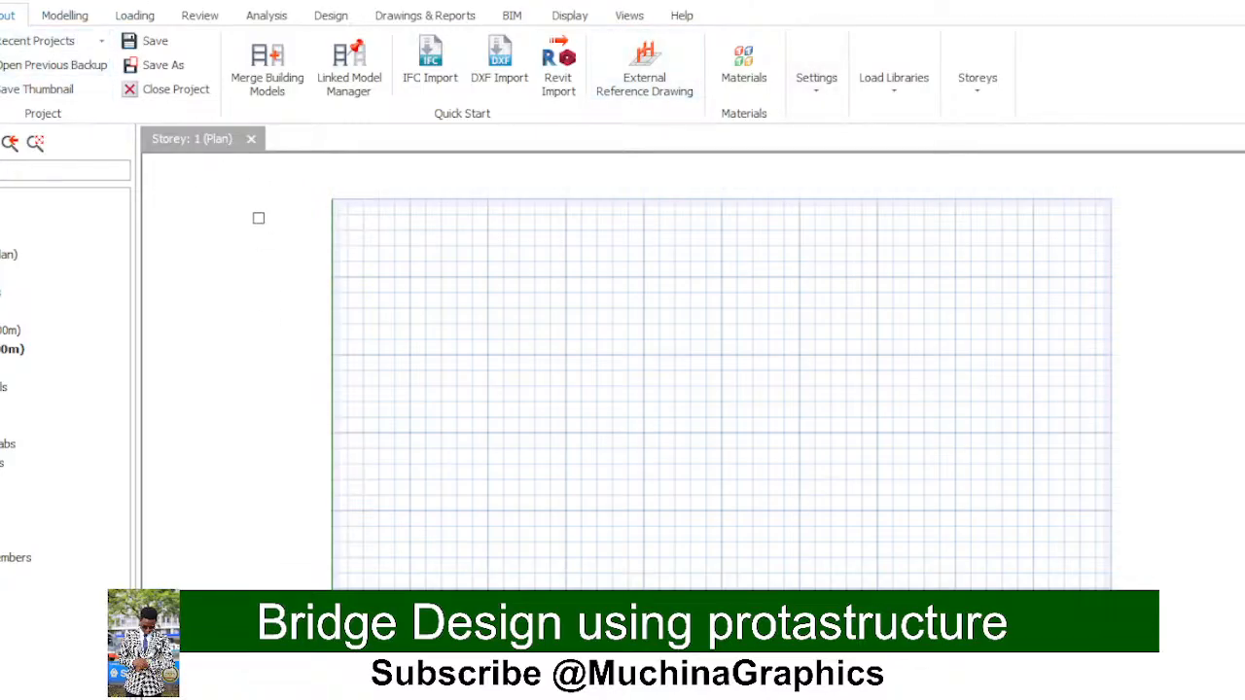
Step: Try to place steel columns along the second vertical axis of the grid, starting from the topmost horizontal axis
{"action": "left_click", "coordinate": [65, 17]}
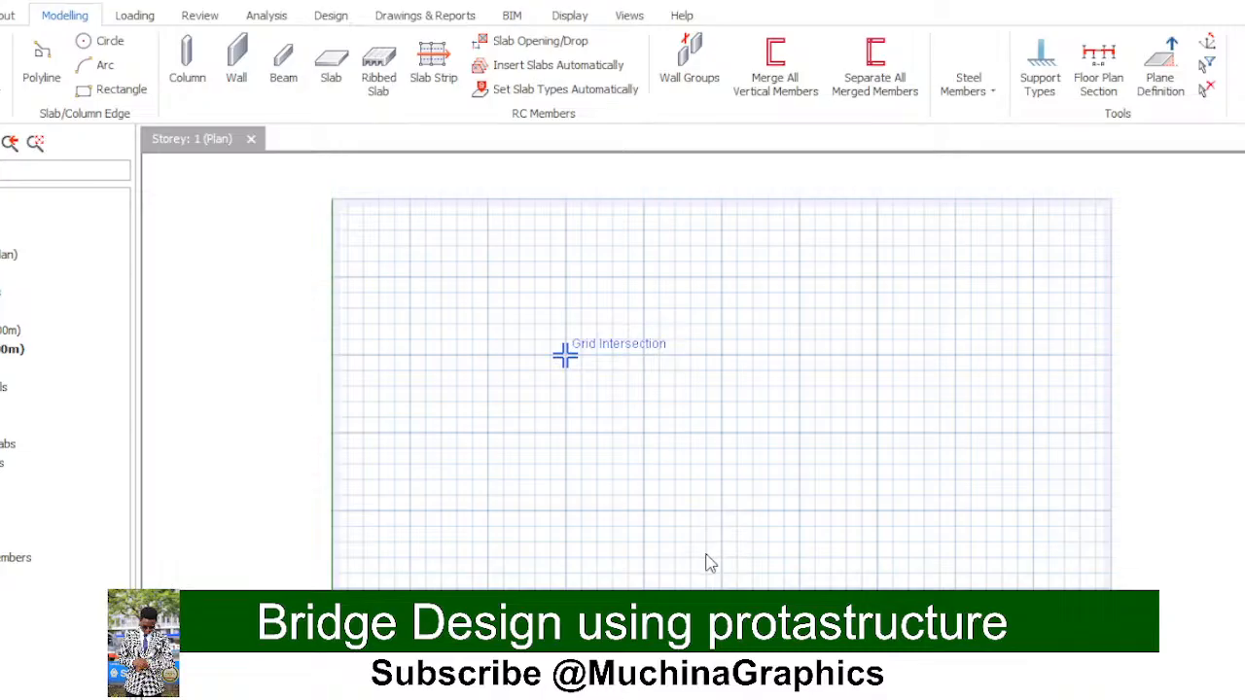
{"action": "scroll", "coordinate": [705, 568], "scroll_direction": "down", "scroll_amount": 3}
{"action": "scroll", "coordinate": [705, 566], "scroll_direction": "down", "scroll_amount": 3}
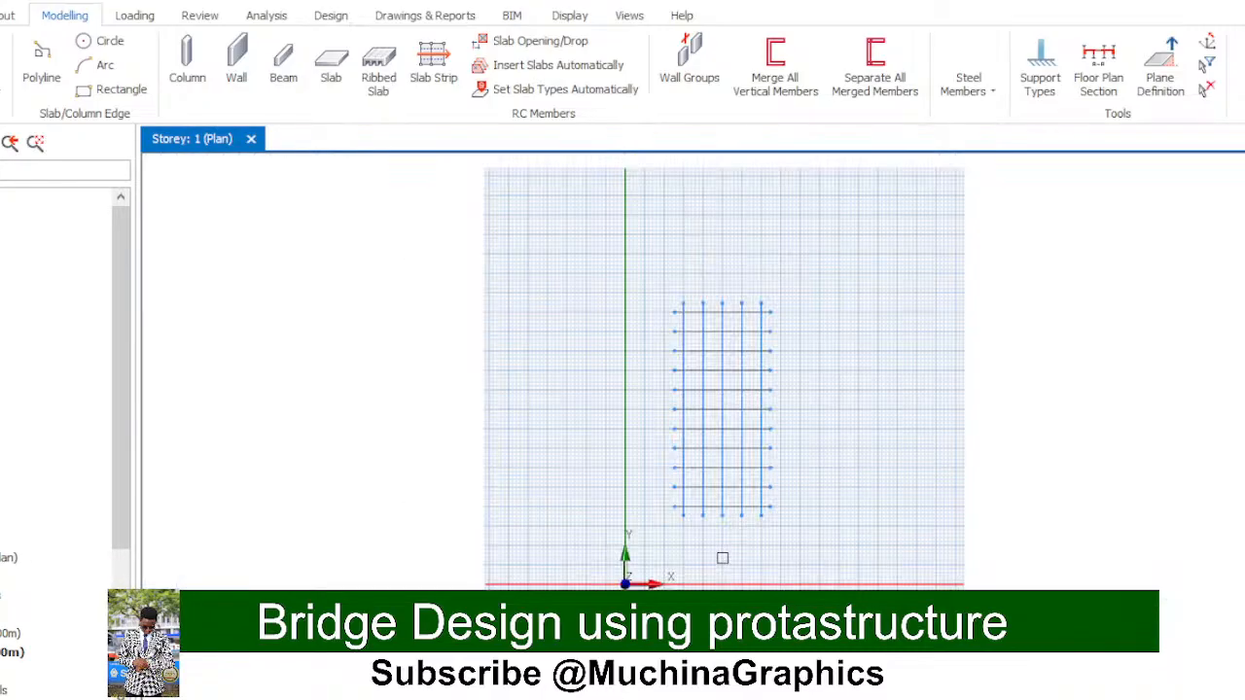
{"action": "scroll", "coordinate": [722, 370], "scroll_direction": "up", "scroll_amount": 2}
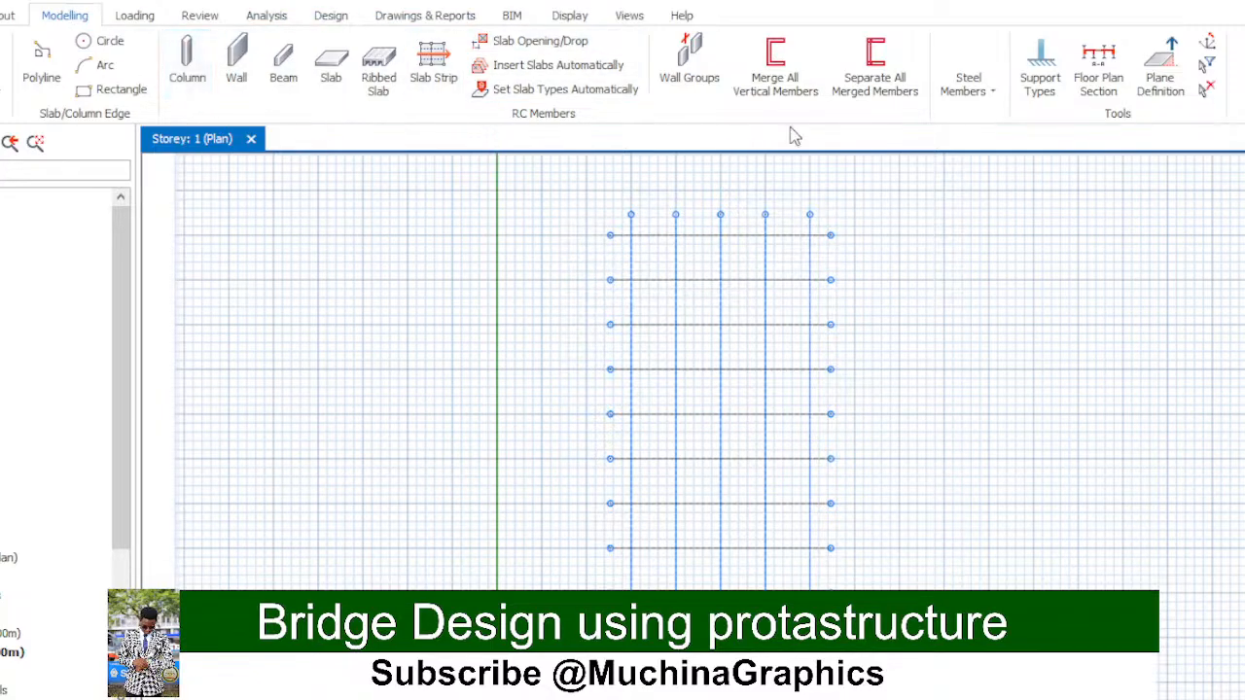
{"action": "left_click", "coordinate": [992, 93]}
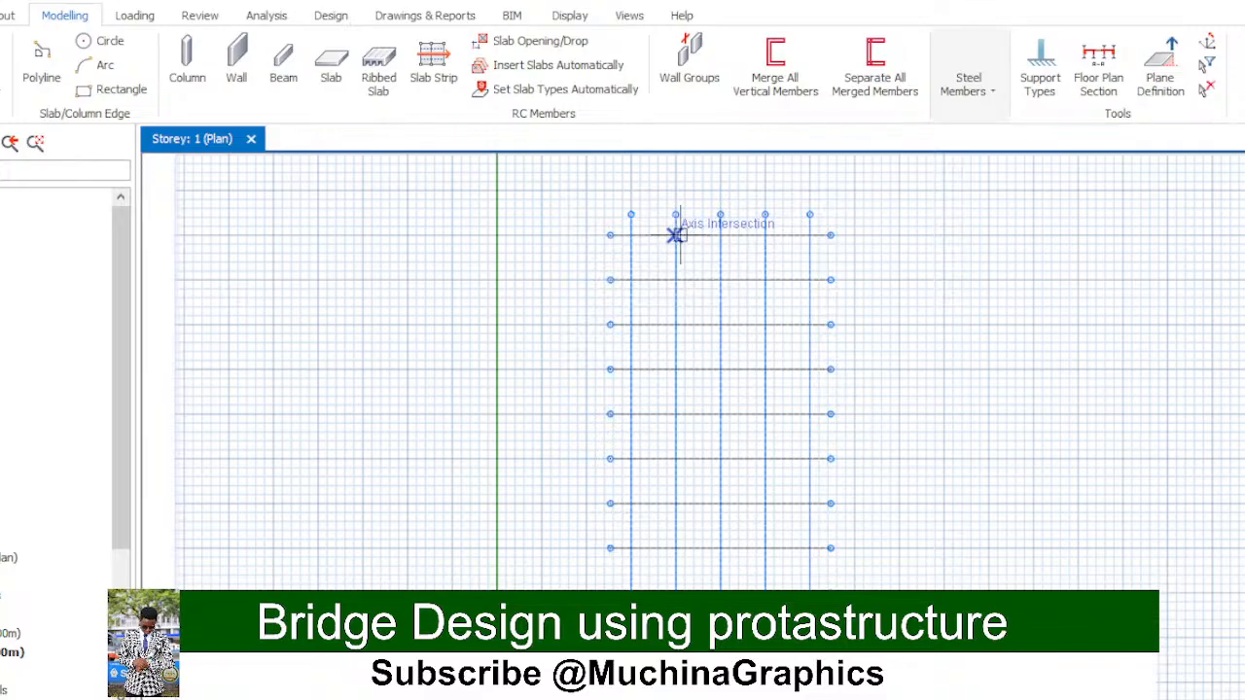
{"action": "left_click", "coordinate": [675, 234]}
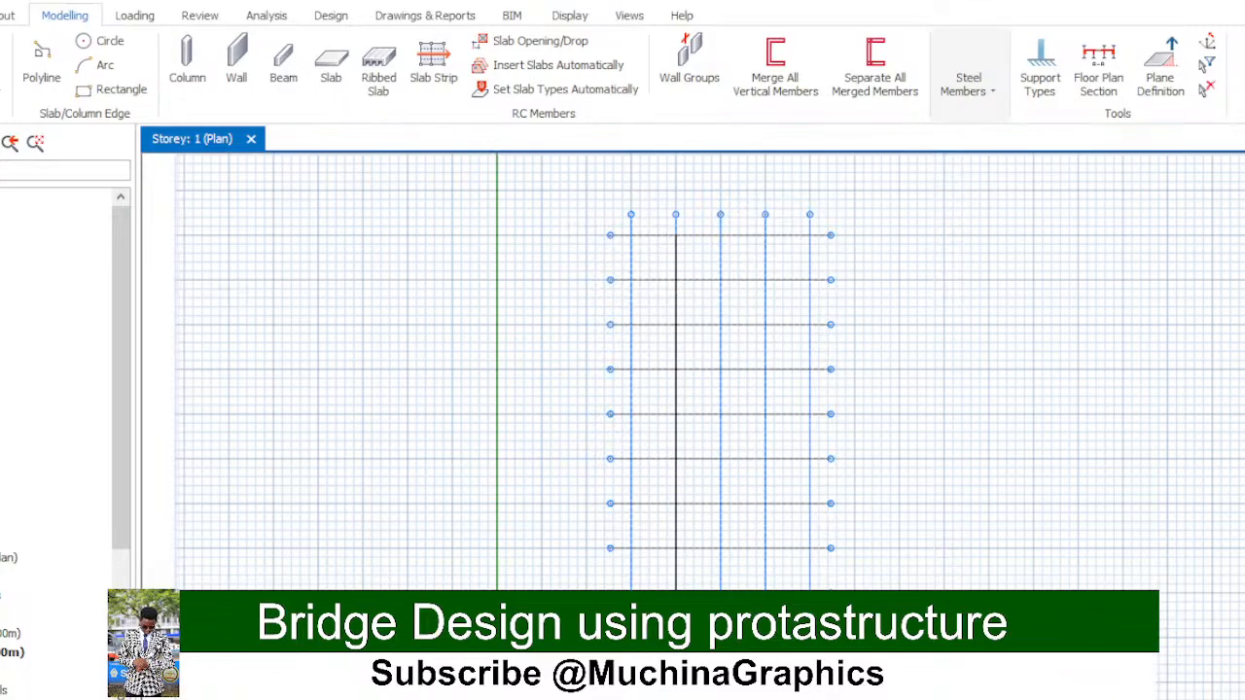
{"action": "left_click", "coordinate": [675, 637]}
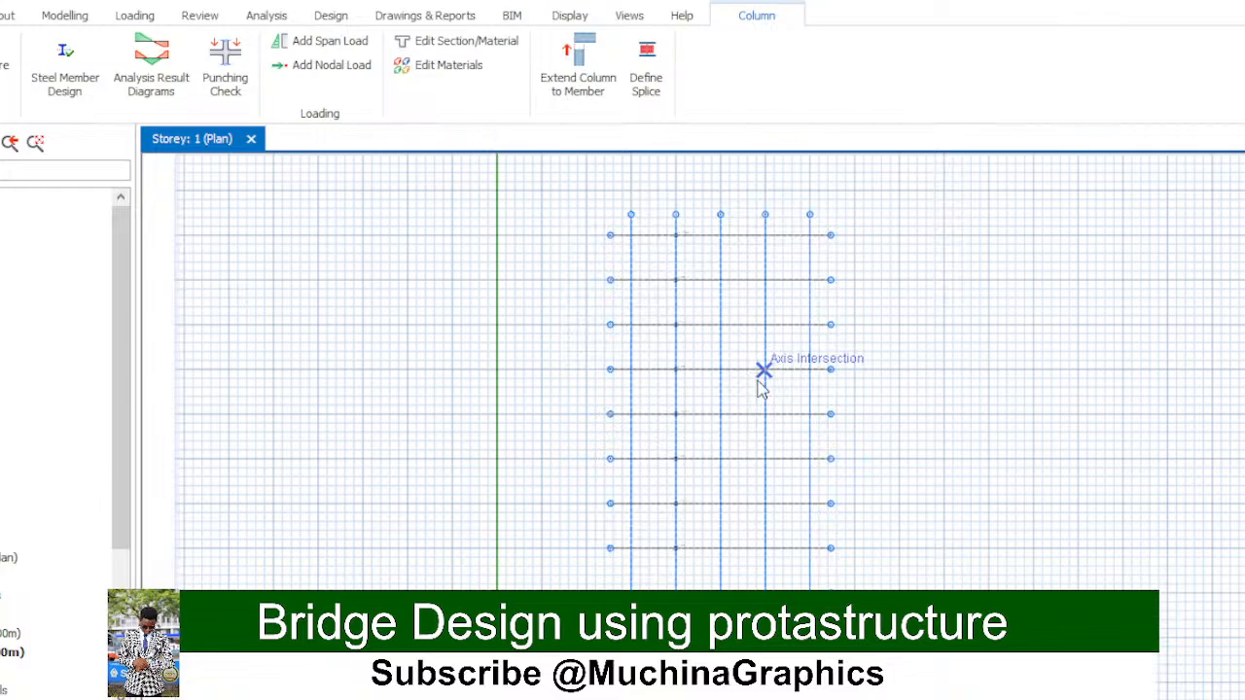
{"action": "key", "text": "Escape"}
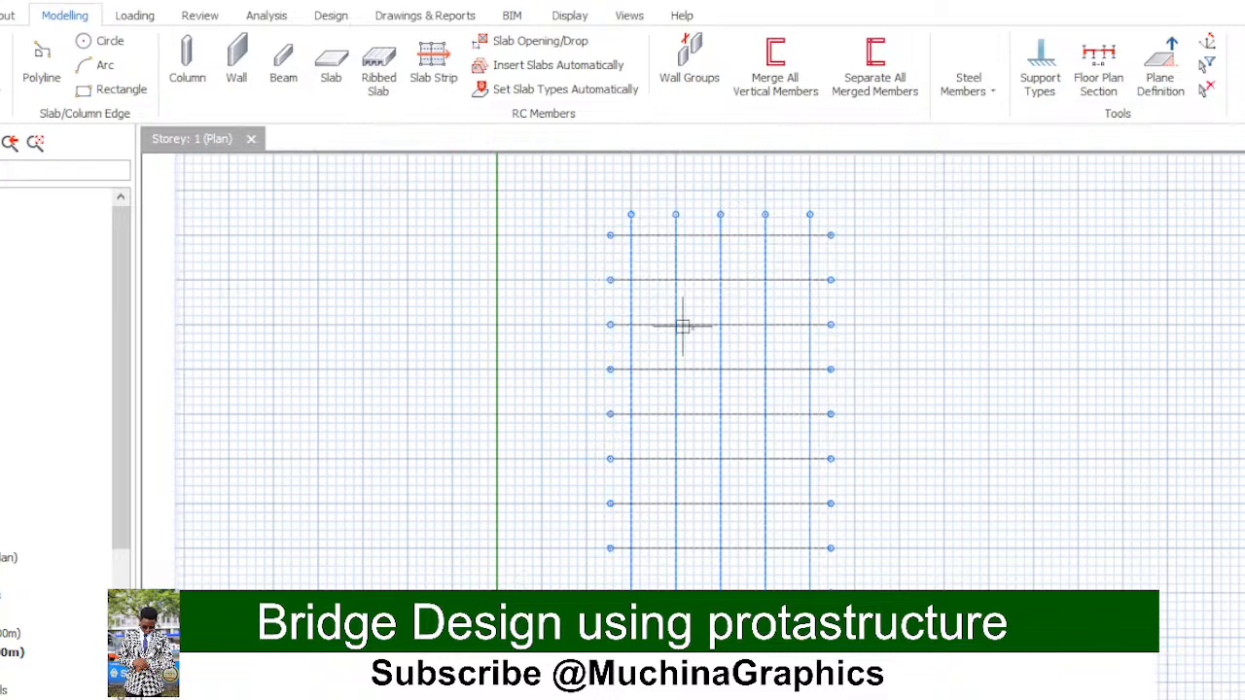
Step: Place steel columns along the second and fourth vertical axes, starting at the second horizontal axis from the top
{"action": "left_click", "coordinate": [674, 284]}
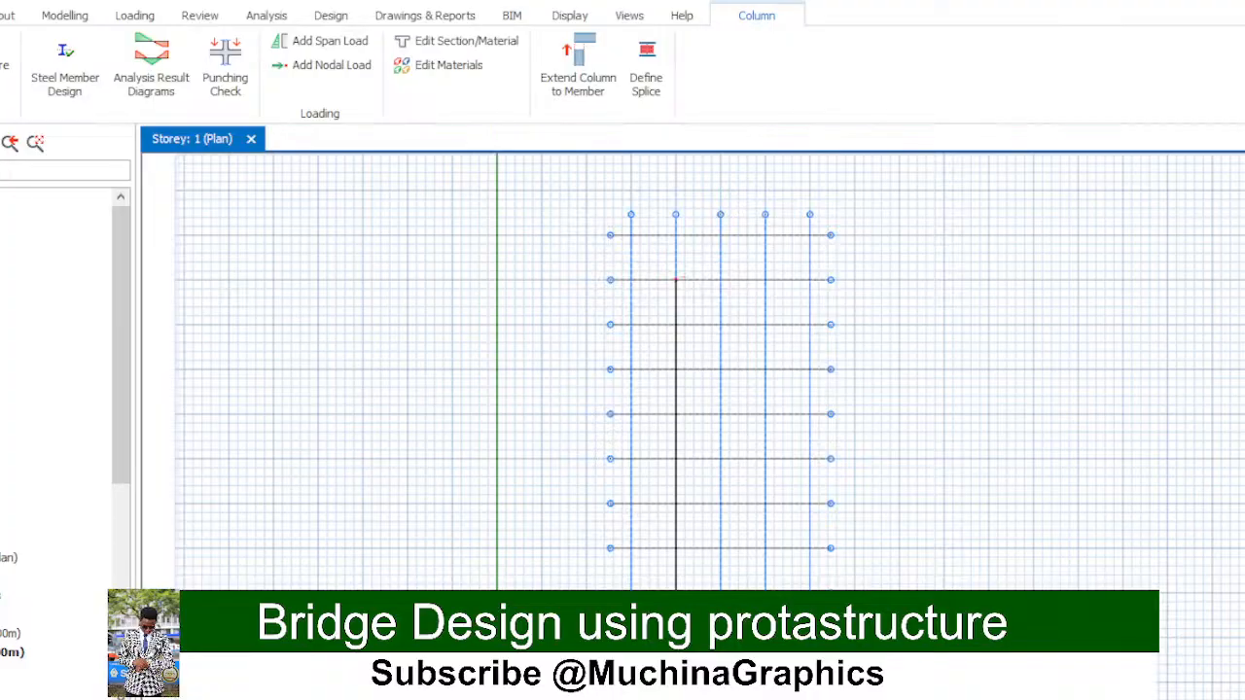
{"action": "left_click", "coordinate": [764, 281]}
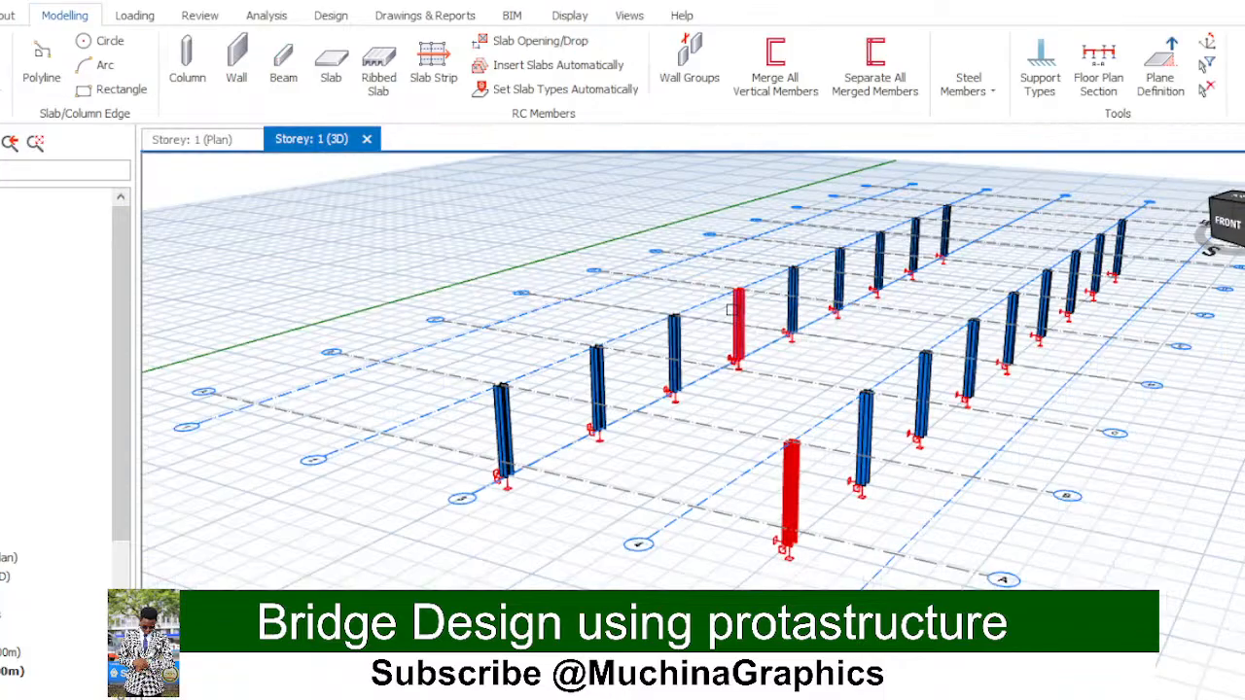
Step: Inspect the two rows of steel columns and their base supports in the 3D view from several angles
{"action": "scroll", "coordinate": [969, 327], "scroll_direction": "up", "scroll_amount": 6}
{"action": "scroll", "coordinate": [914, 356], "scroll_direction": "down", "scroll_amount": 4}
{"action": "mouse_move", "coordinate": [1216, 229]}
{"action": "left_mouse_down"}
{"action": "mouse_move", "coordinate": [1204, 243]}
{"action": "mouse_move", "coordinate": [1197, 202]}
{"action": "mouse_move", "coordinate": [1211, 236]}
{"action": "mouse_move", "coordinate": [1228, 225]}
{"action": "left_mouse_up"}
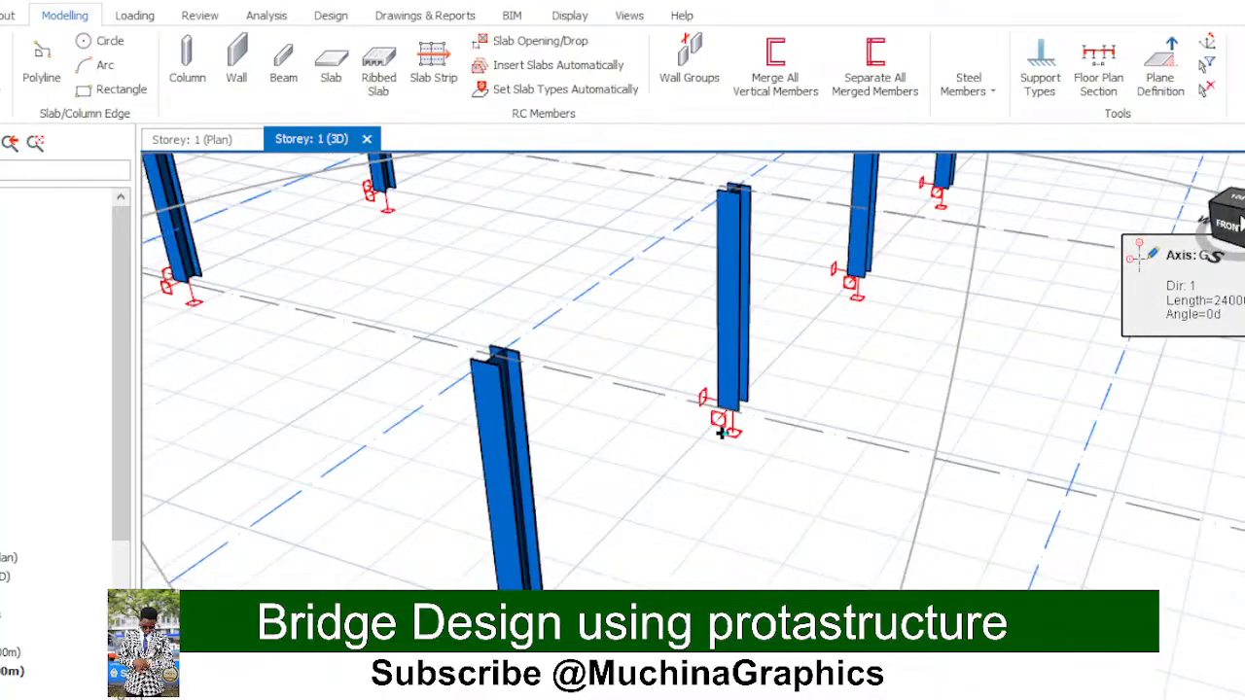
{"action": "left_click_drag", "start_coordinate": [1222, 210], "coordinate": [1218, 218]}
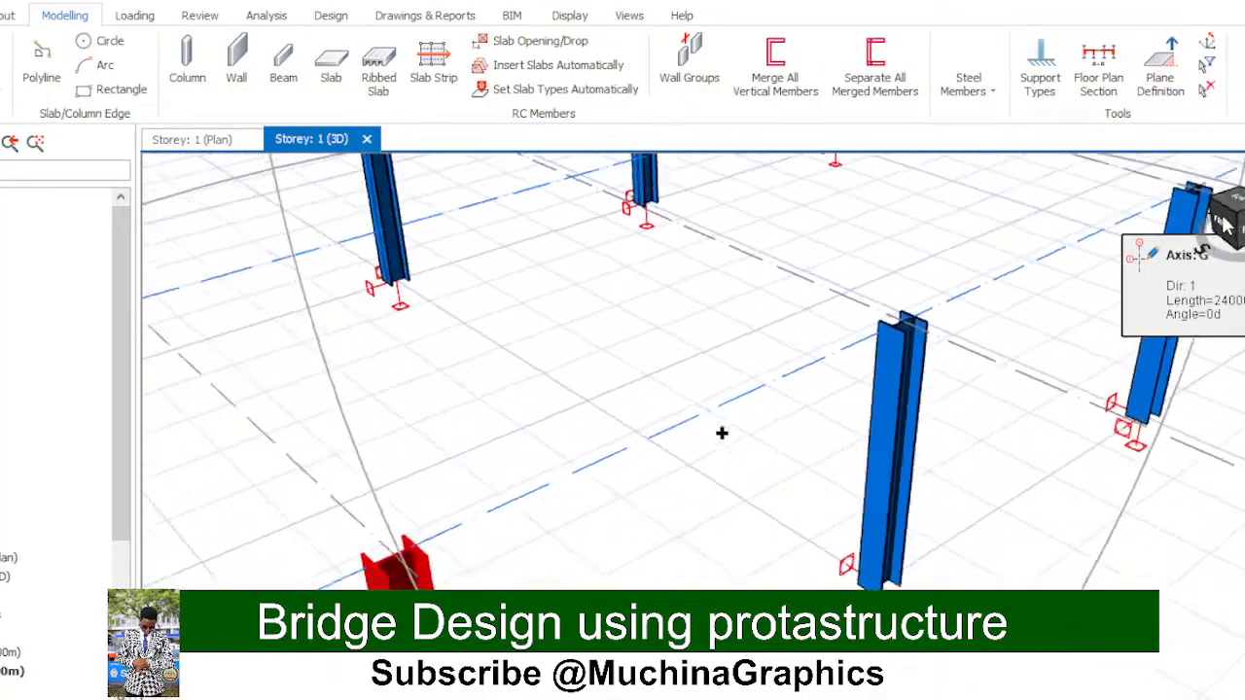
{"action": "mouse_move", "coordinate": [1222, 224]}
{"action": "left_mouse_down"}
{"action": "mouse_move", "coordinate": [1205, 248]}
{"action": "mouse_move", "coordinate": [1238, 203]}
{"action": "mouse_move", "coordinate": [1231, 214]}
{"action": "left_mouse_up"}
{"action": "scroll", "coordinate": [720, 433], "scroll_direction": "down", "scroll_amount": 6}
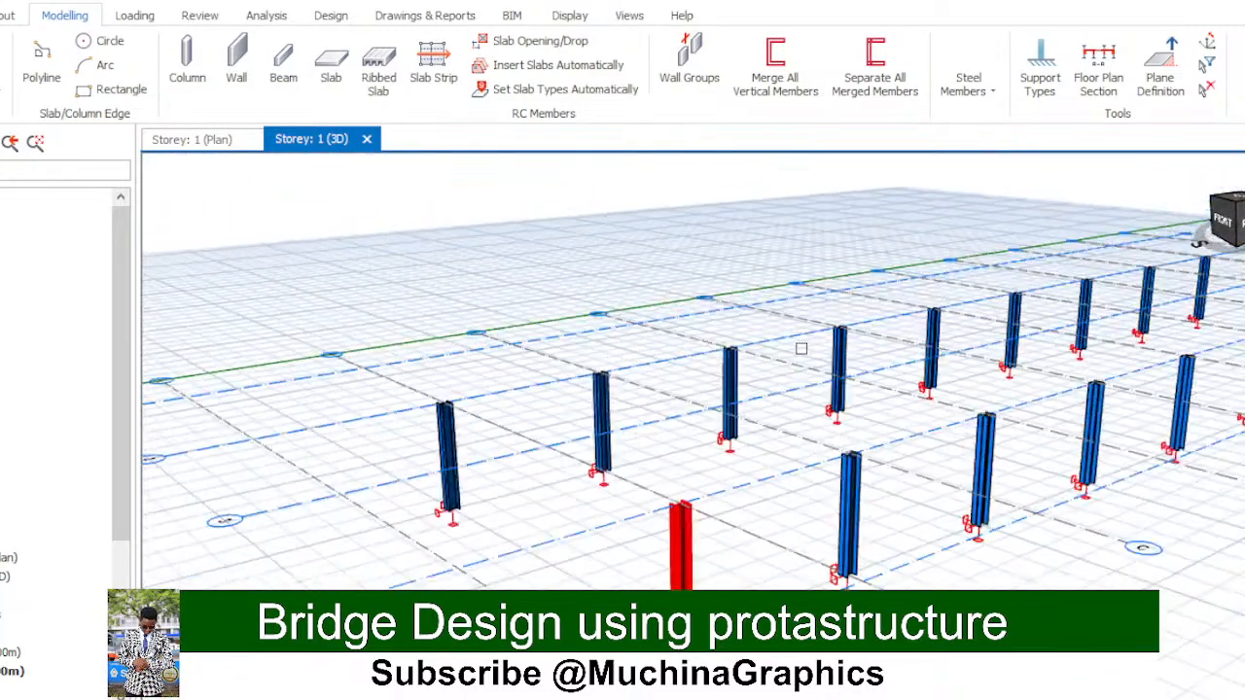
Step: Return to the plan of Storey 1 and undo the last edit
{"action": "left_click", "coordinate": [204, 141]}
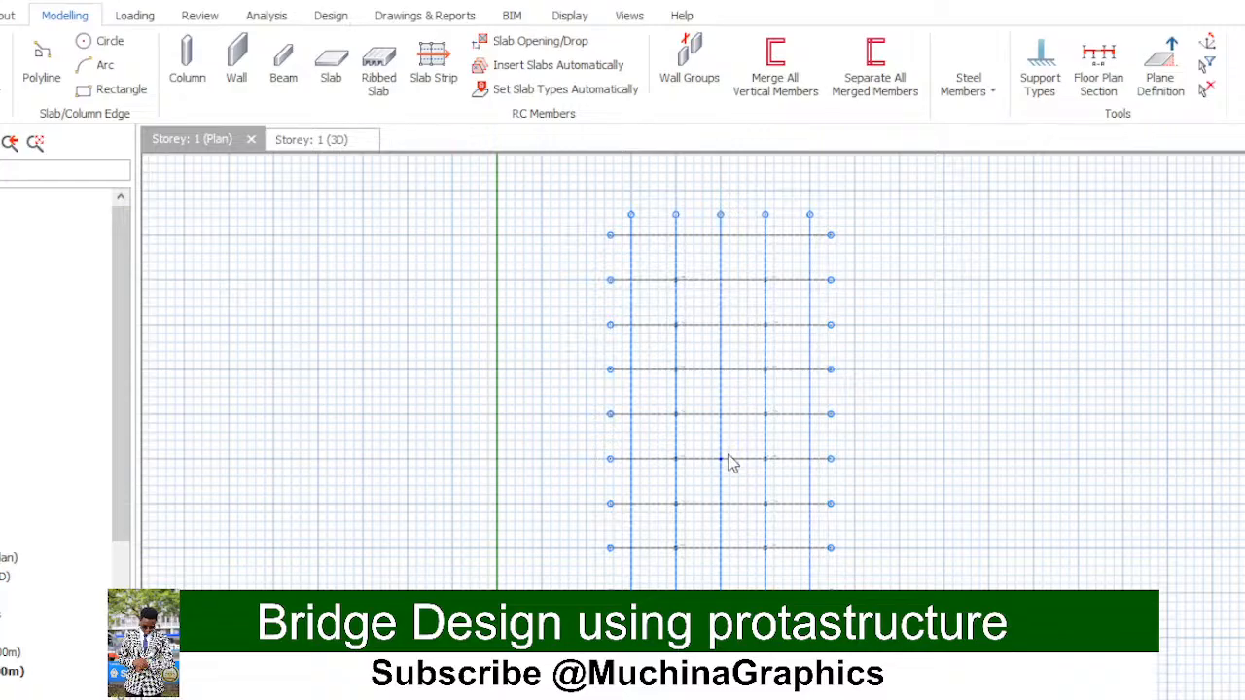
{"action": "key", "text": "ctrl+z"}
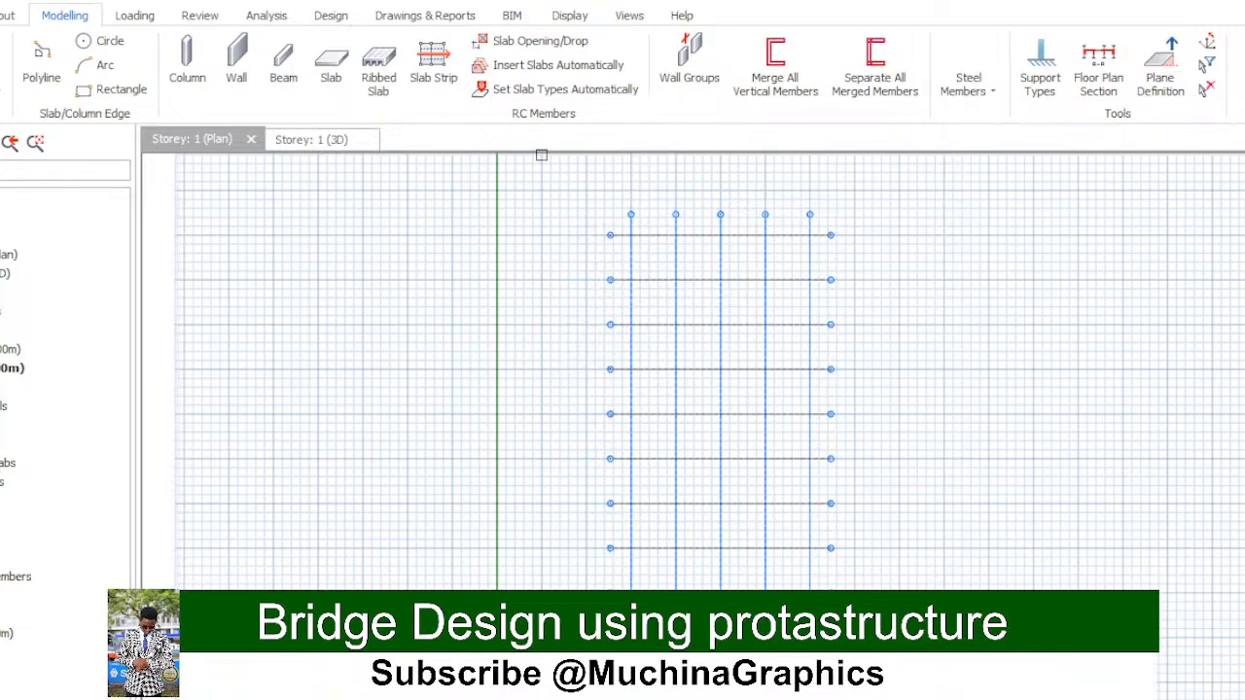
Step: Try to place columns where the second vertical axis crosses the horizontal axes, first with the RC Column tool and again with a steel member
{"action": "left_click", "coordinate": [191, 70]}
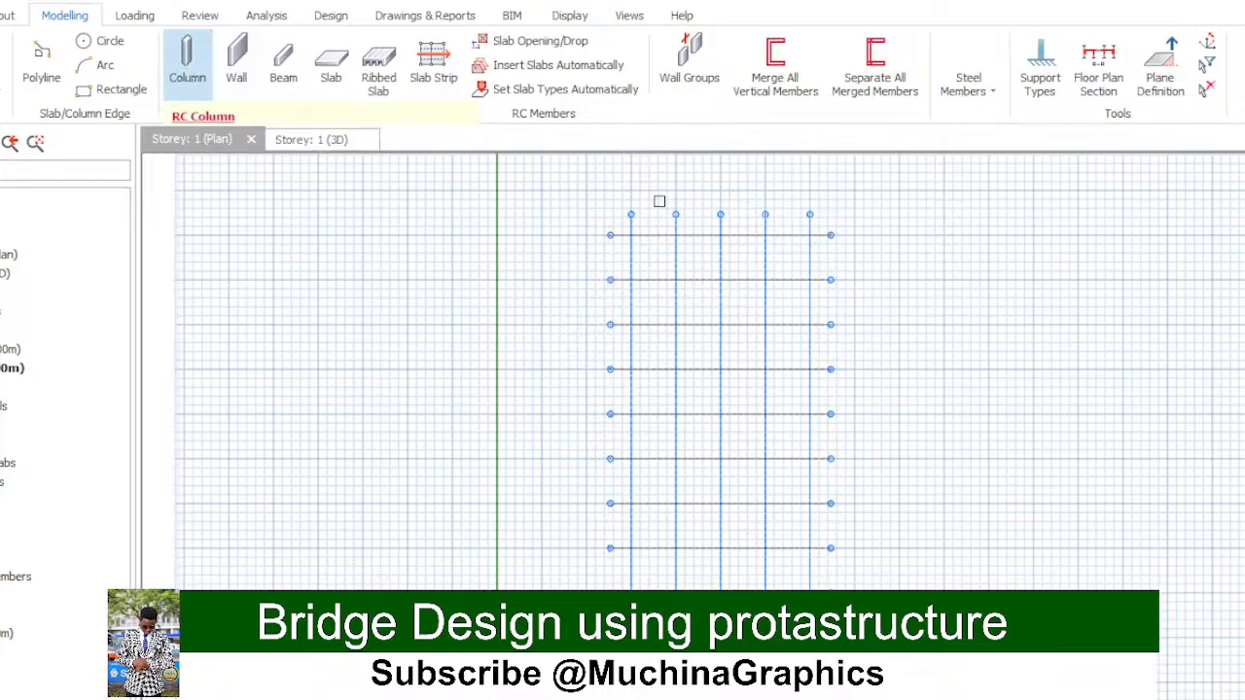
{"action": "left_click", "coordinate": [678, 324]}
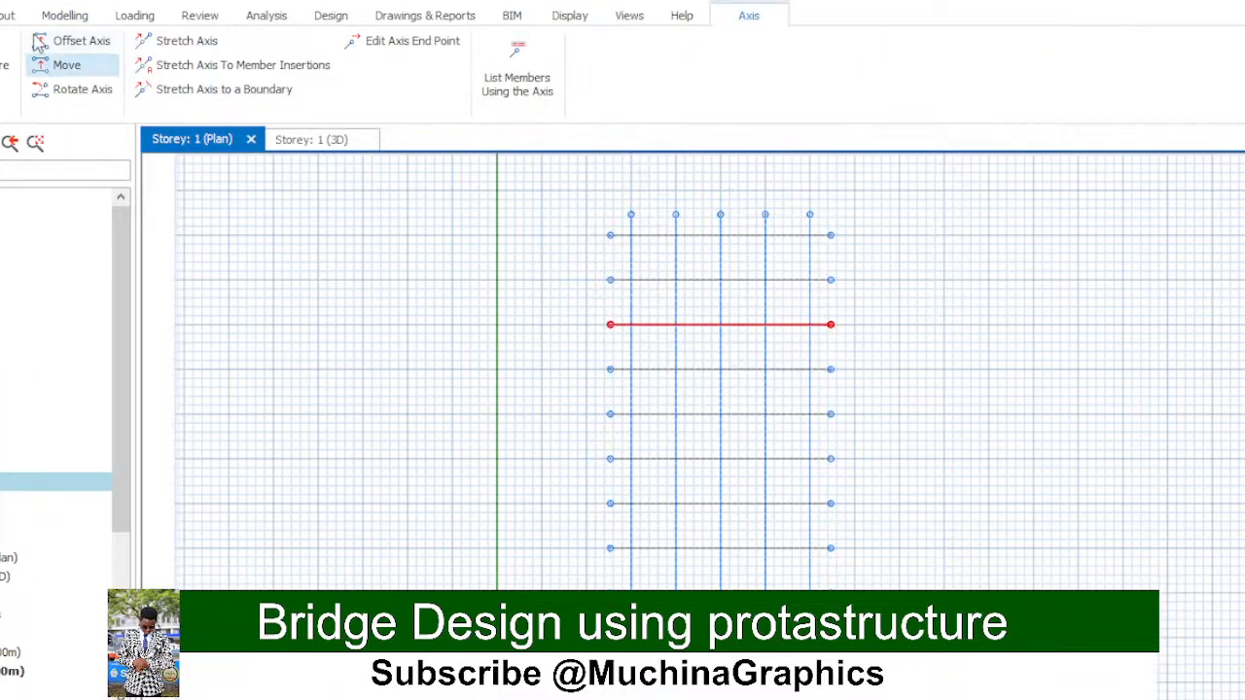
{"action": "left_click", "coordinate": [66, 18]}
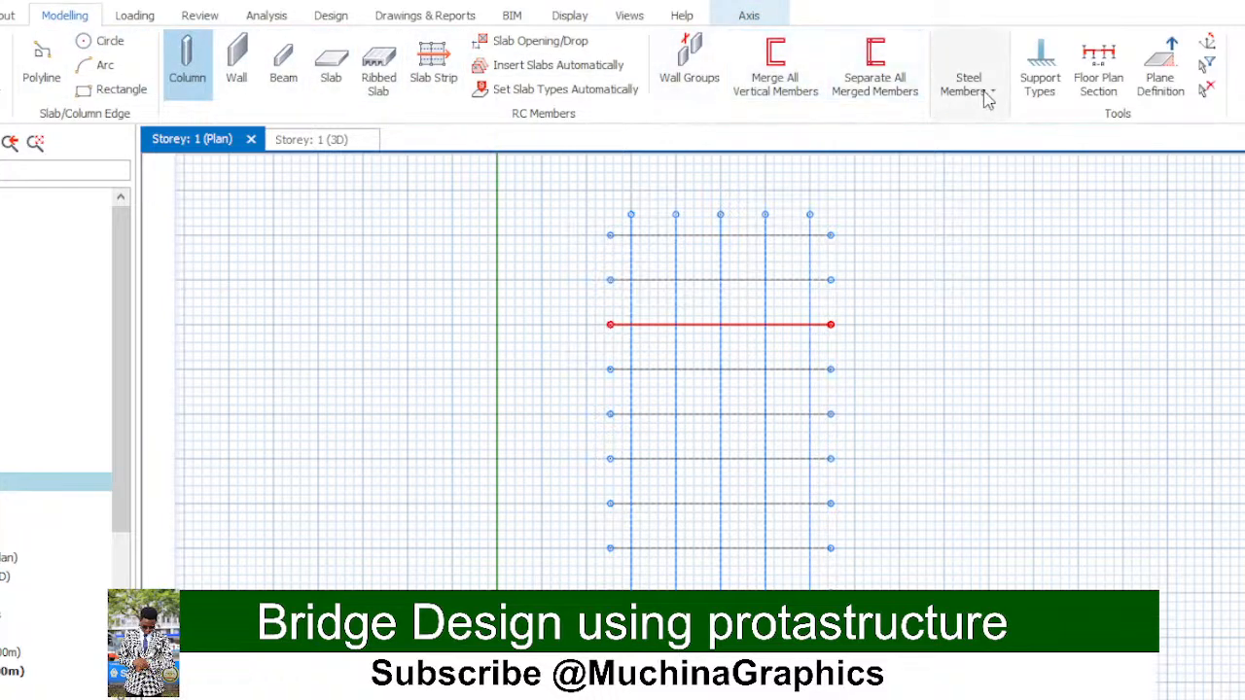
{"action": "left_click", "coordinate": [966, 160]}
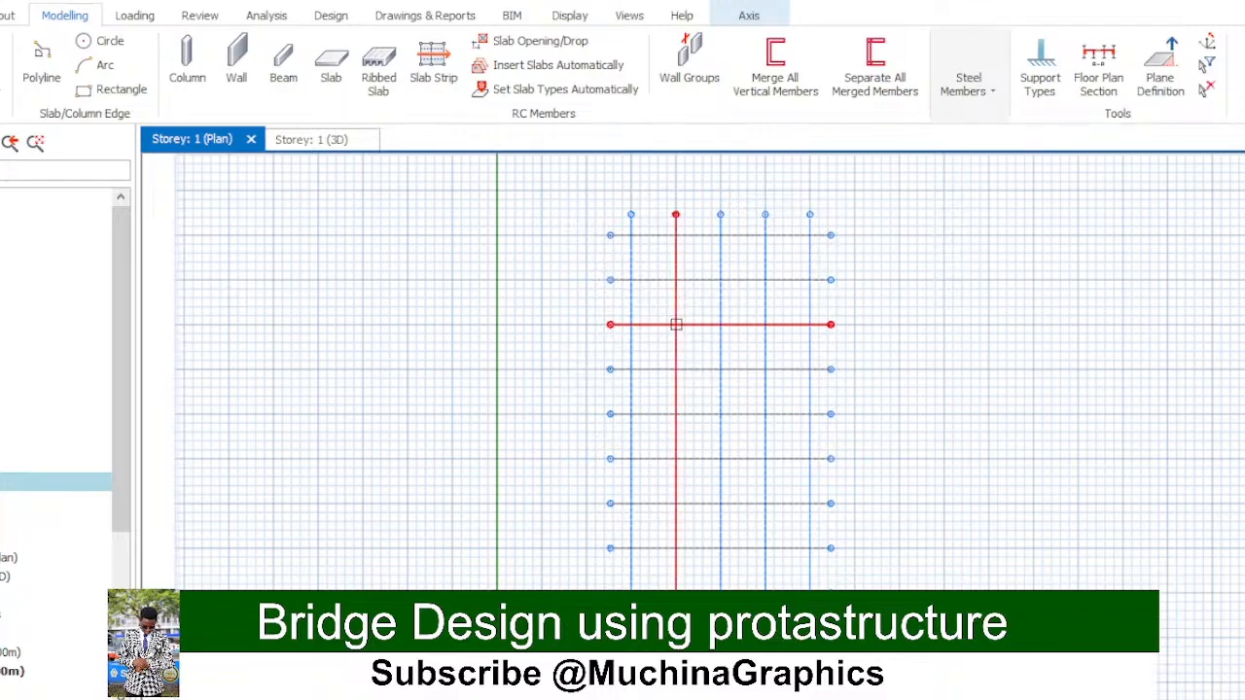
{"action": "left_click", "coordinate": [686, 393]}
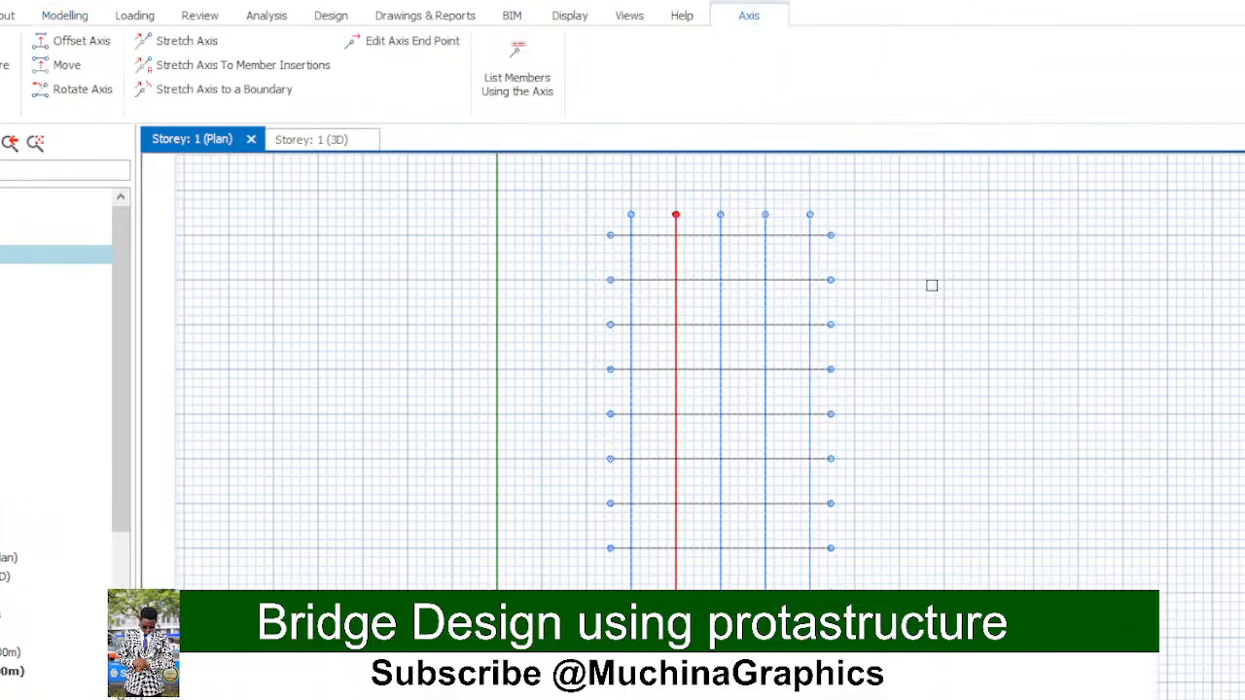
{"action": "key", "text": "Escape"}
{"action": "left_click", "coordinate": [694, 324]}
{"action": "key", "text": "Escape"}
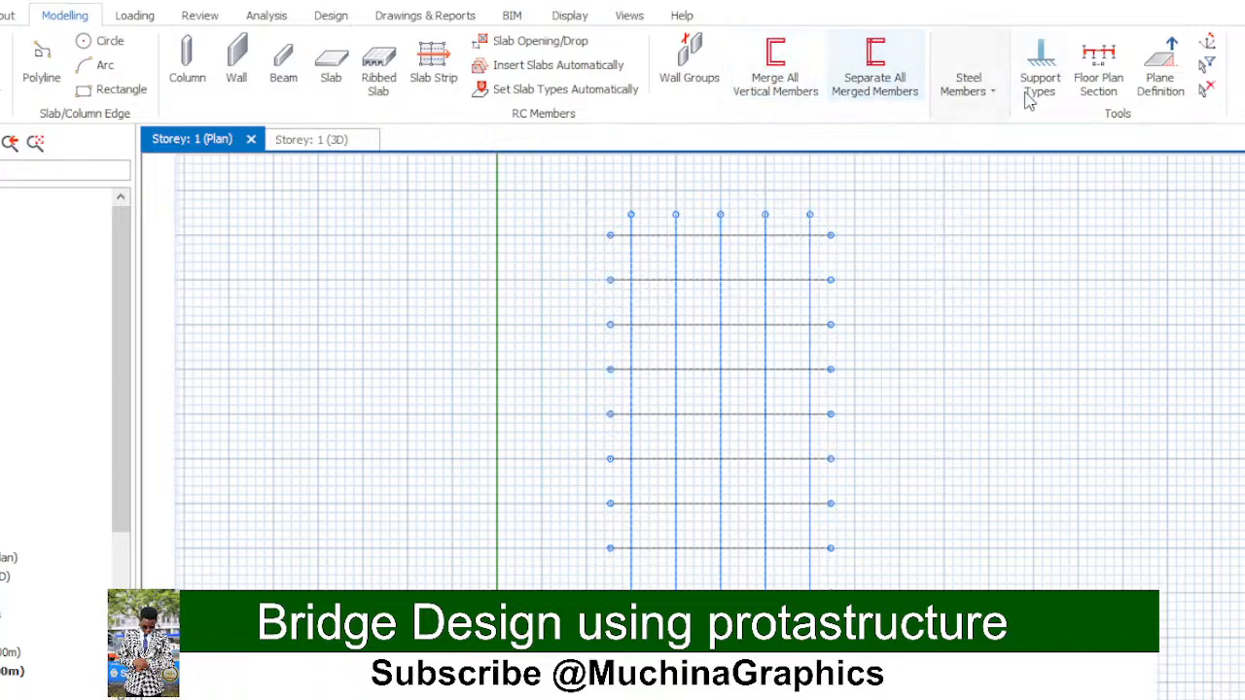
Step: Try to place steel members along the second vertical axis from the second horizontal axis downwards, and clear the resulting axis selection
{"action": "left_click", "coordinate": [990, 94]}
{"action": "left_click", "coordinate": [953, 178]}
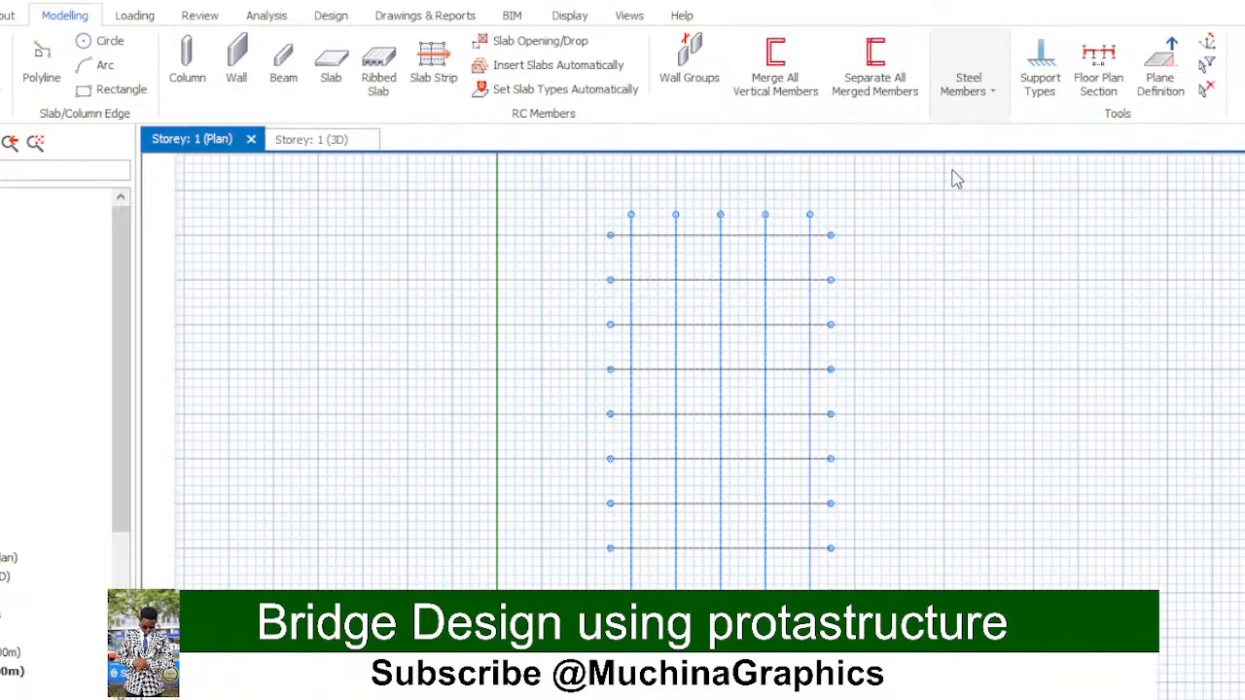
{"action": "left_click", "coordinate": [678, 279]}
{"action": "left_click_drag", "start_coordinate": [681, 278], "coordinate": [655, 505]}
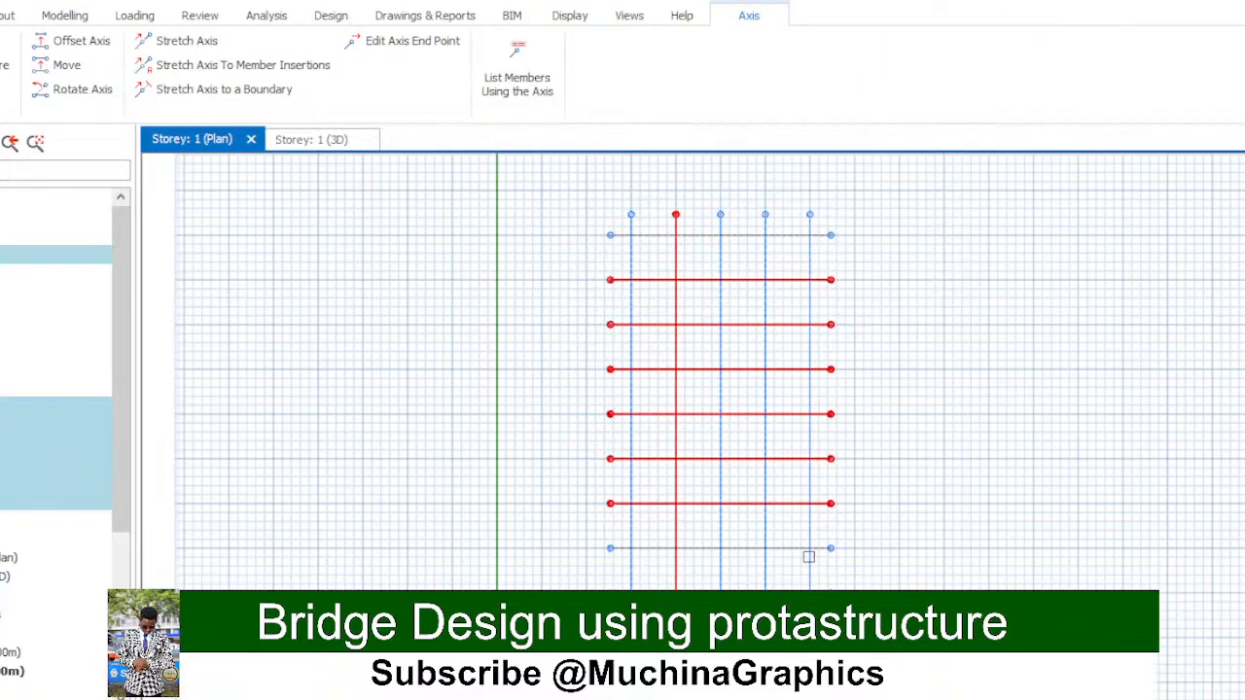
{"action": "left_click", "coordinate": [911, 213]}
{"action": "left_click_drag", "start_coordinate": [908, 186], "coordinate": [517, 598]}
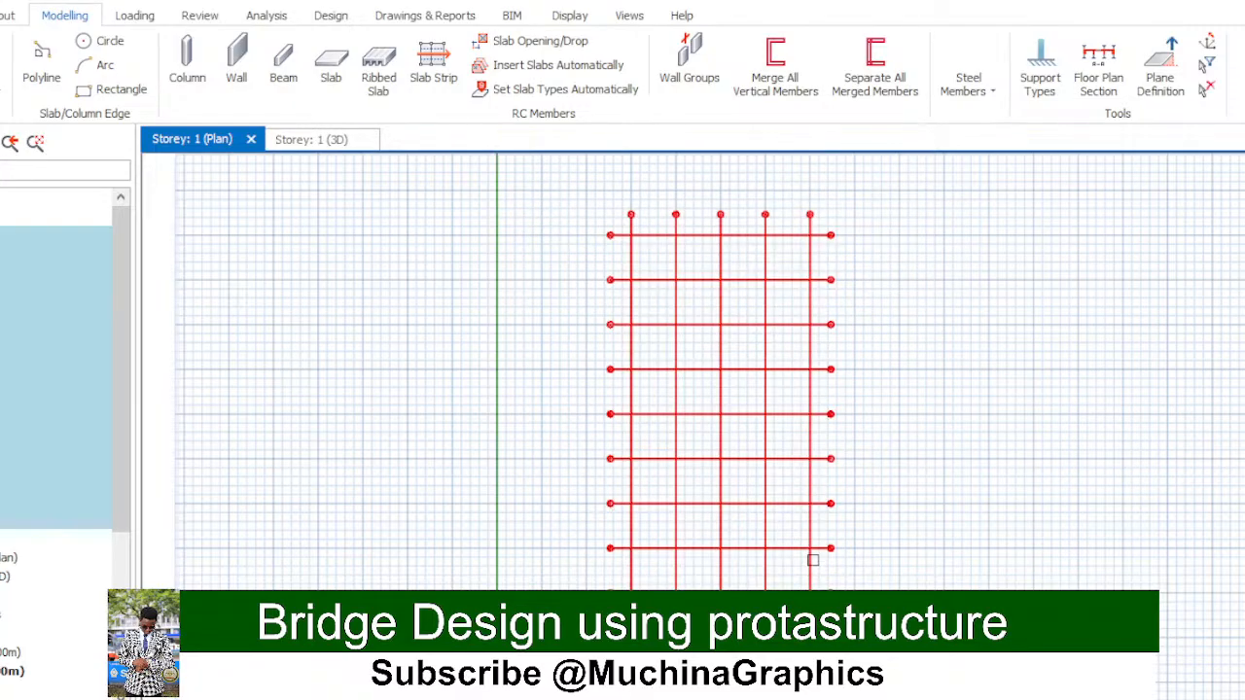
{"action": "left_click", "coordinate": [441, 226]}
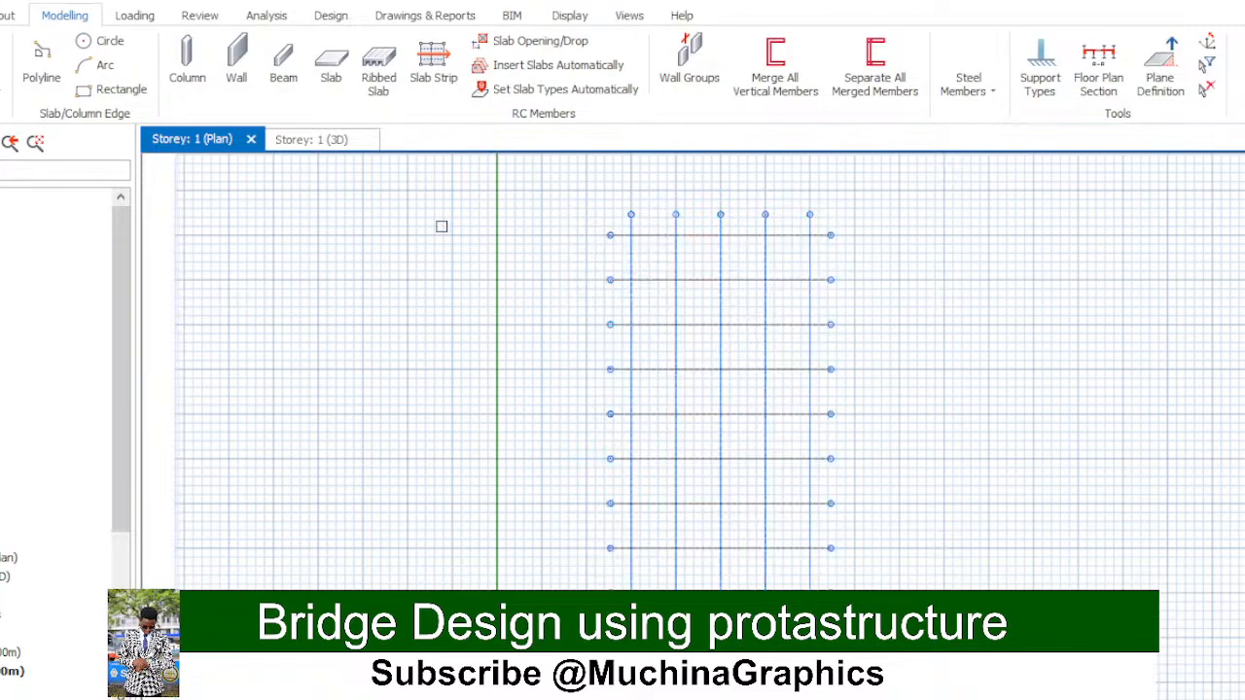
Step: Check the existing column rows in the 3D view of Storey 1 and return to its plan
{"action": "left_click", "coordinate": [308, 141]}
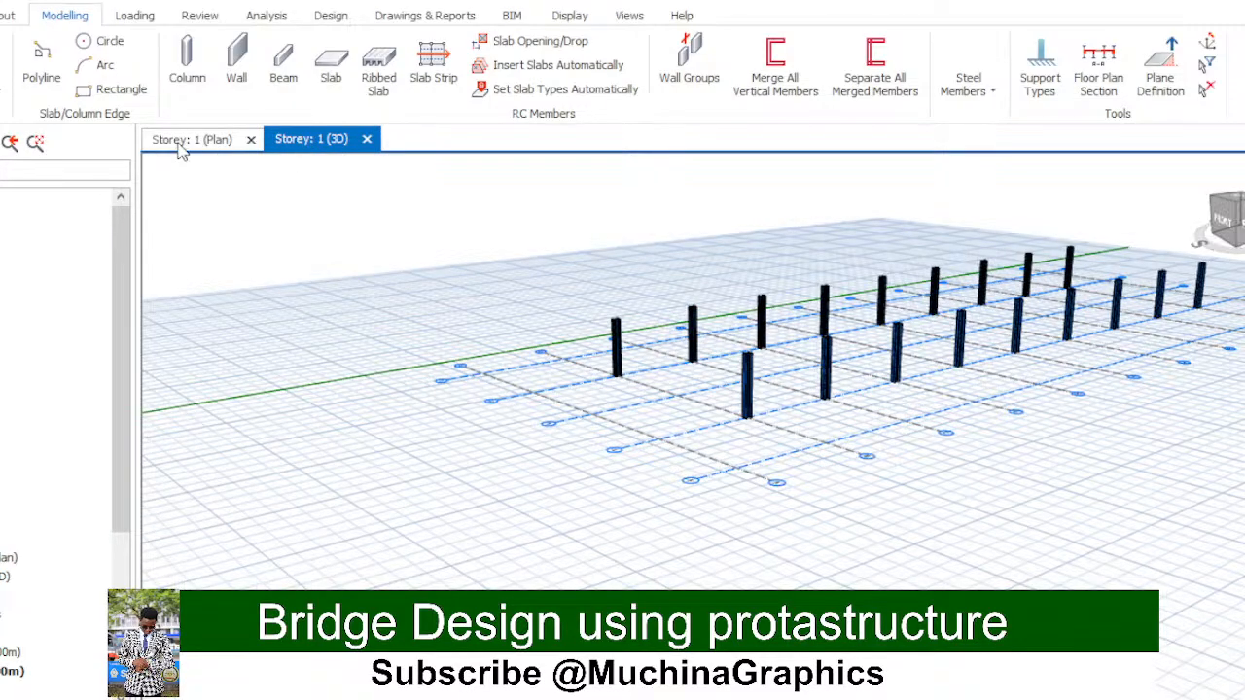
{"action": "left_click", "coordinate": [185, 143]}
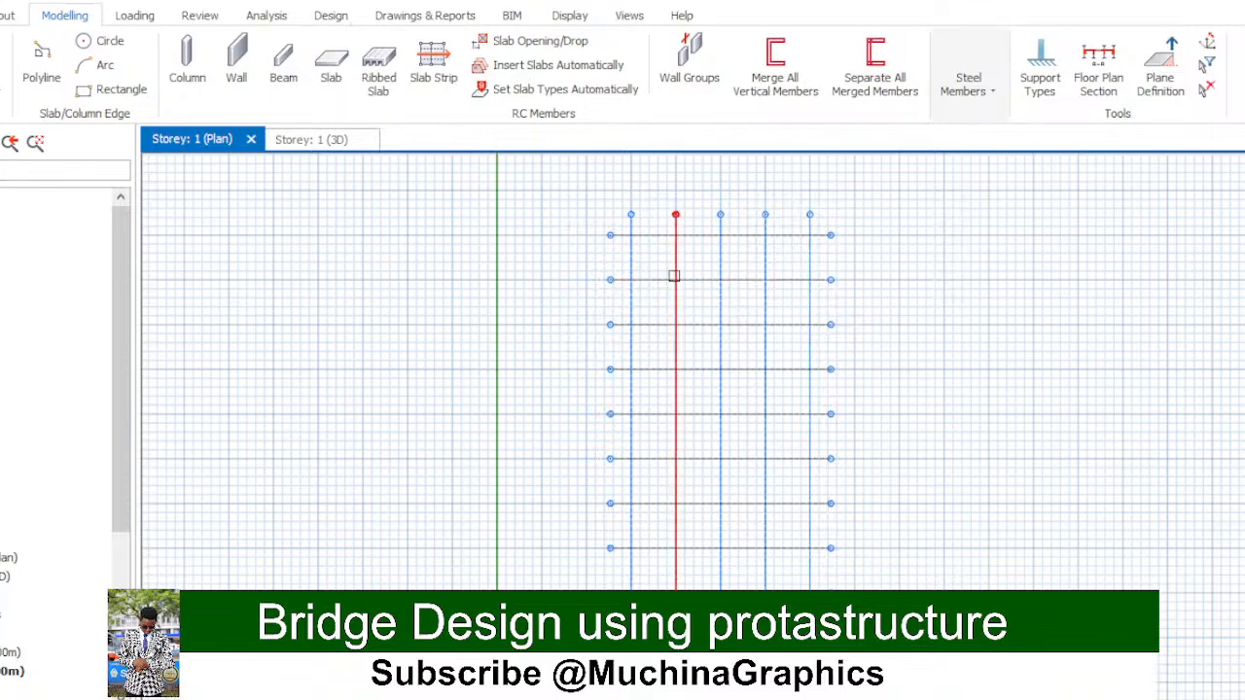
{"action": "left_click", "coordinate": [677, 280]}
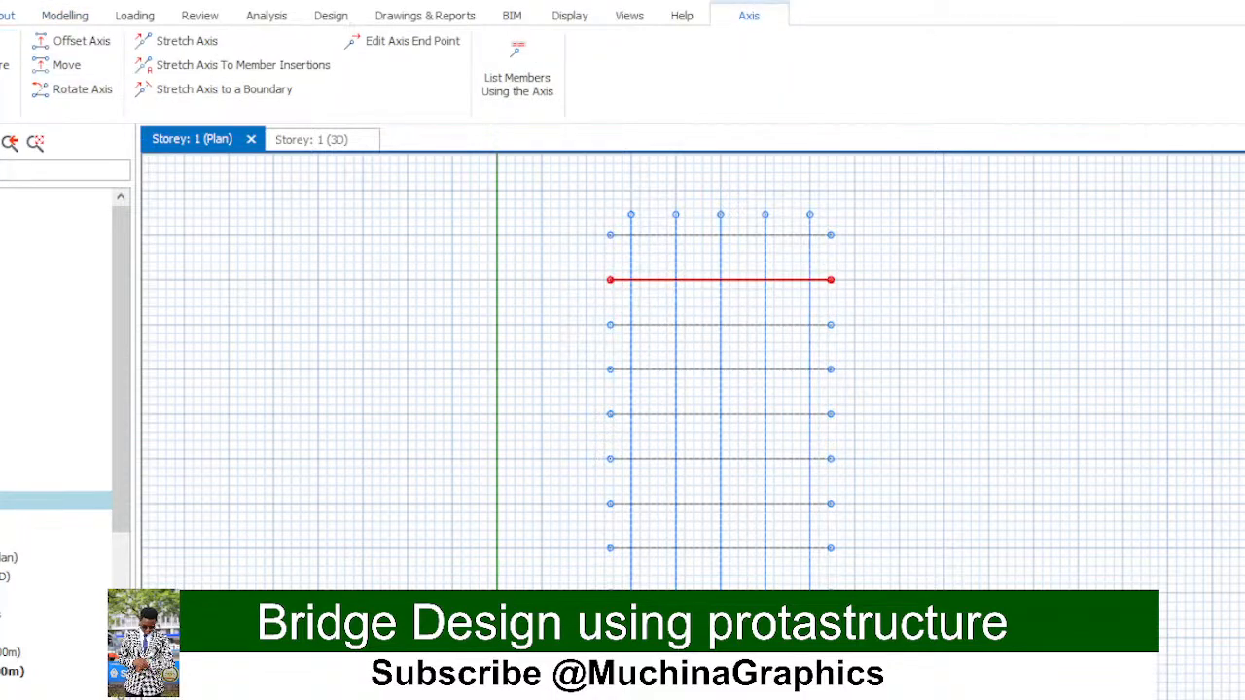
Step: Select the whole axis grid in the plan and delete the axes that carry no columns
{"action": "left_click", "coordinate": [7, 14]}
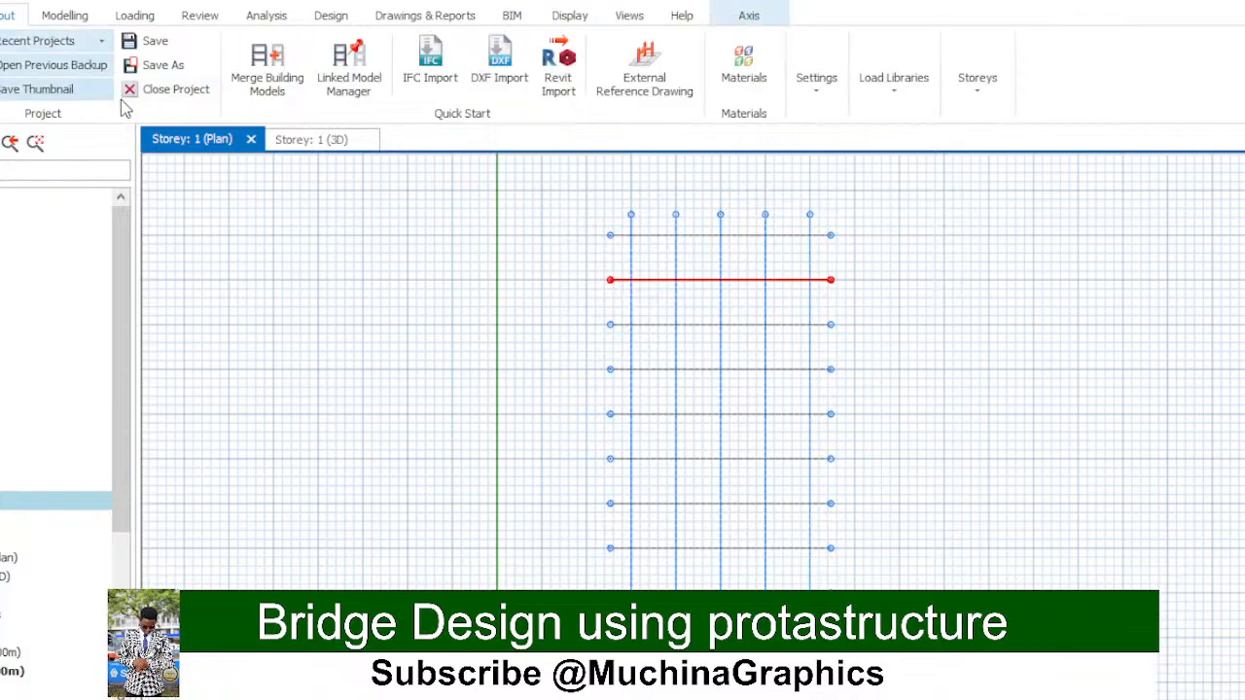
{"action": "left_click_drag", "start_coordinate": [545, 170], "coordinate": [884, 613]}
{"action": "key", "text": "Delete"}
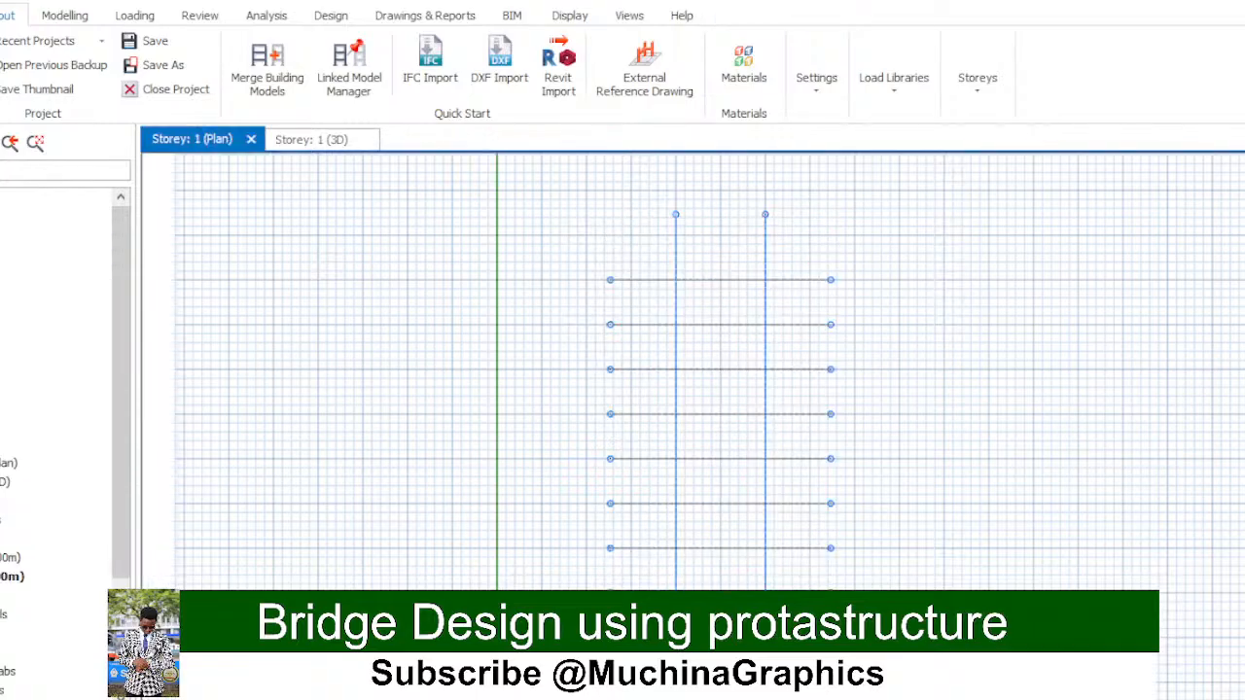
Step: Try to select and delete the remaining axes in the plan, and clear the selection
{"action": "left_click_drag", "start_coordinate": [609, 204], "coordinate": [898, 603]}
{"action": "left_click_drag", "start_coordinate": [581, 184], "coordinate": [844, 608]}
{"action": "key", "text": "Delete"}
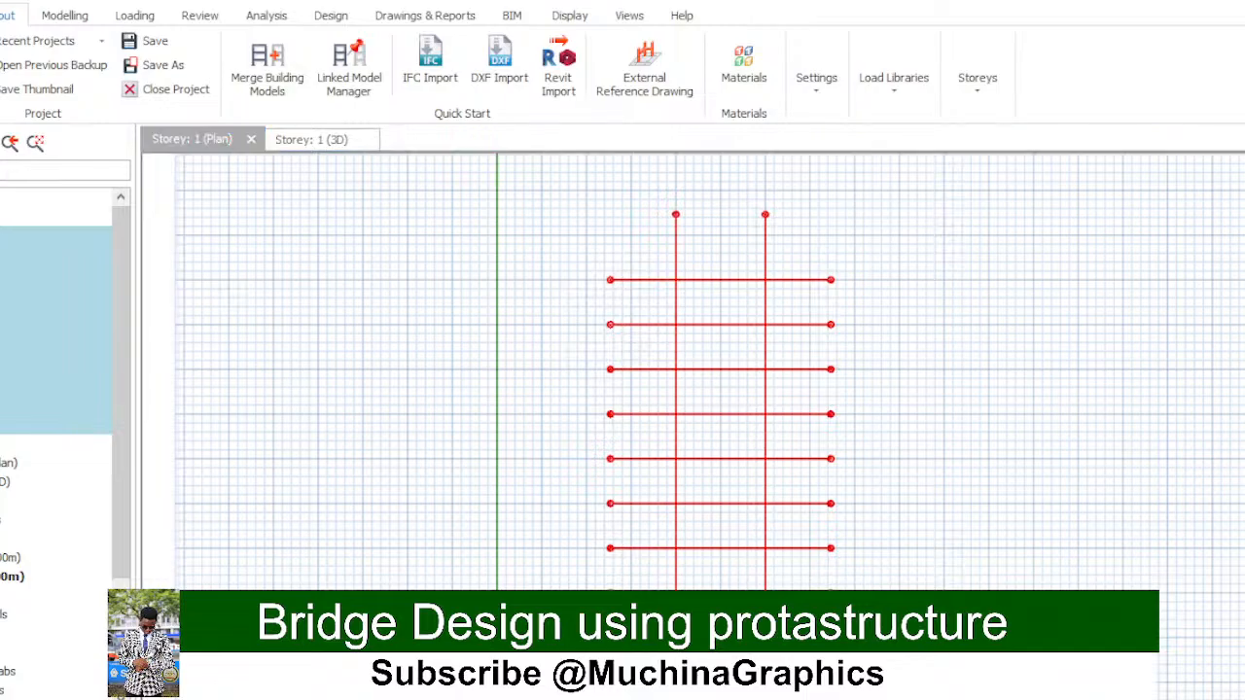
{"action": "key", "text": "Escape"}
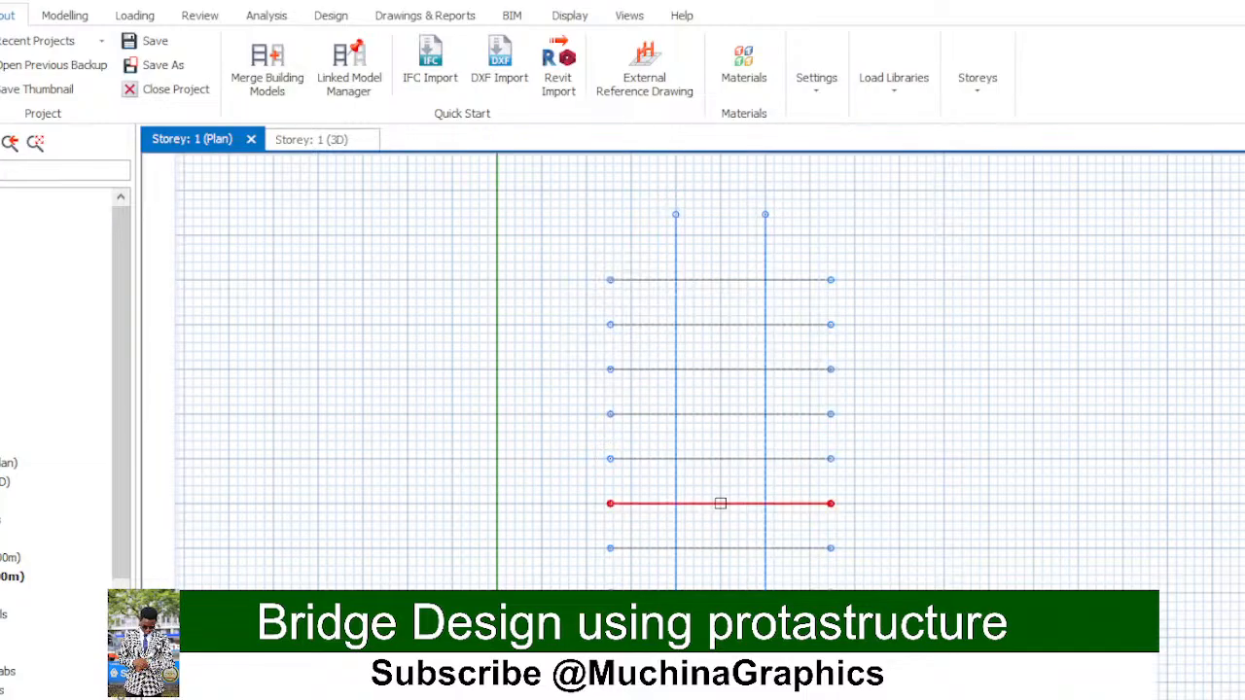
{"action": "left_click_drag", "start_coordinate": [611, 226], "coordinate": [889, 630]}
{"action": "left_click", "coordinate": [714, 281]}
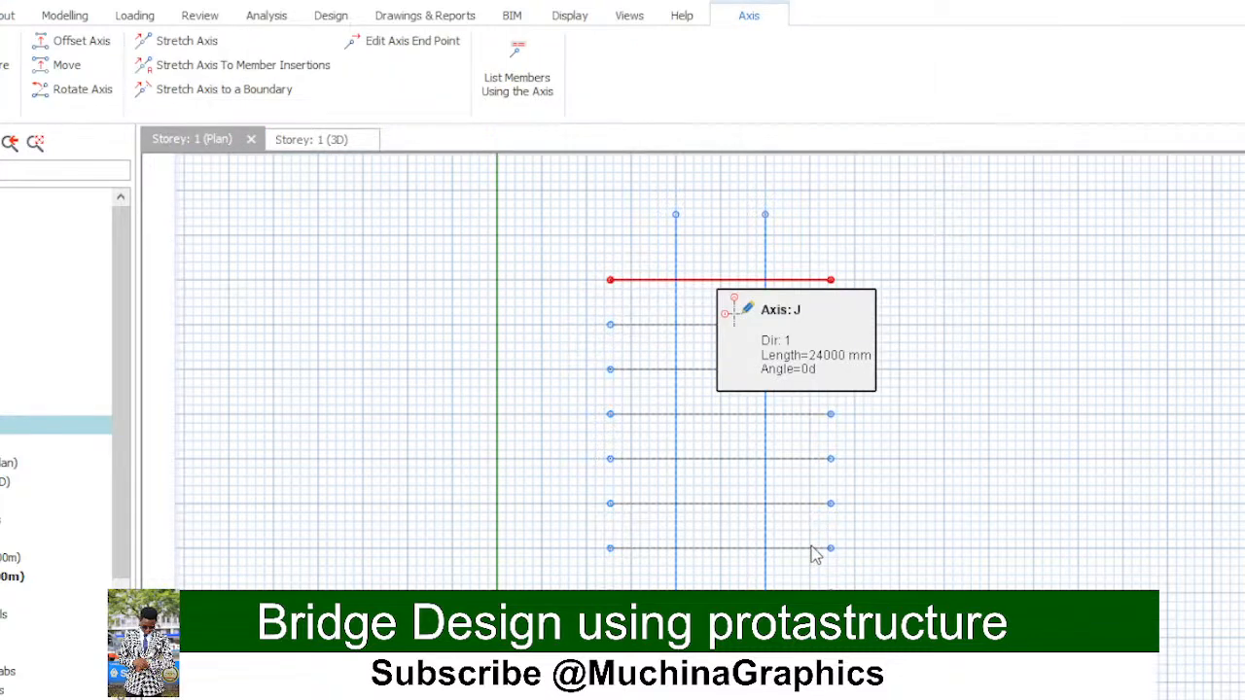
{"action": "key", "text": "Escape"}
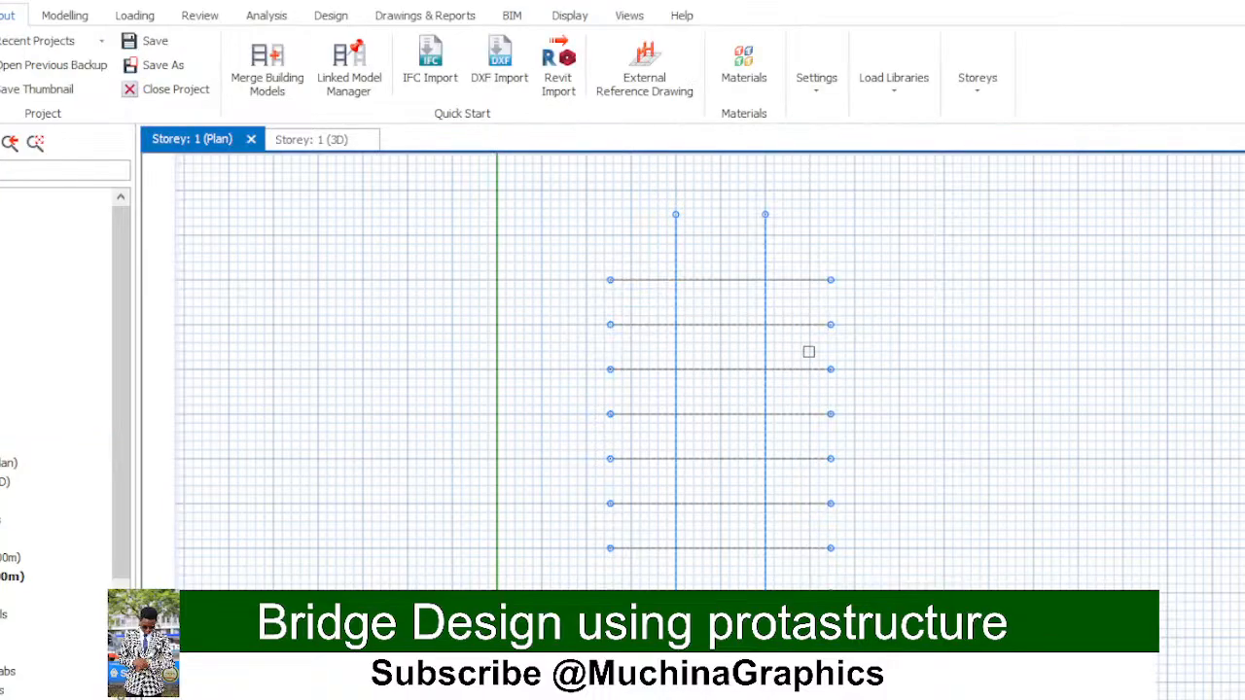
Step: Examine the two column rows and the remaining axes in the 3D view, orbiting to view them from the side
{"action": "left_click", "coordinate": [305, 139]}
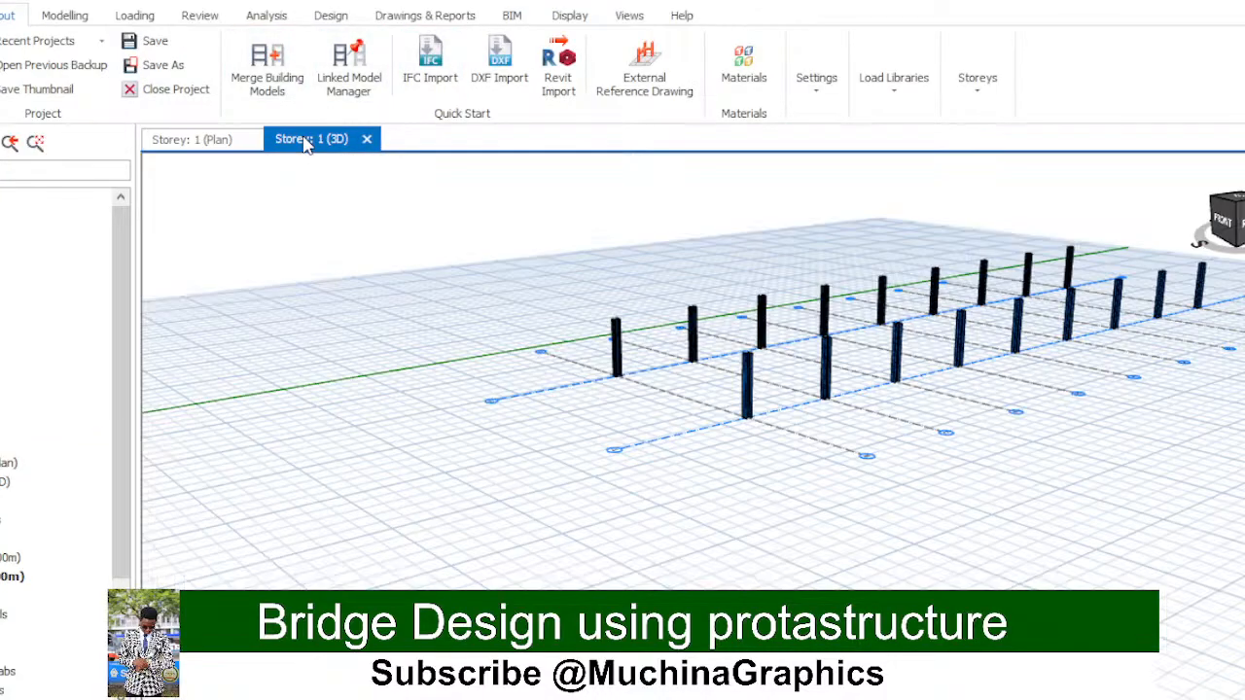
{"action": "mouse_move", "coordinate": [1229, 222]}
{"action": "left_mouse_down"}
{"action": "mouse_move", "coordinate": [1215, 235]}
{"action": "mouse_move", "coordinate": [1190, 214]}
{"action": "mouse_move", "coordinate": [1109, 243]}
{"action": "mouse_move", "coordinate": [1233, 228]}
{"action": "mouse_move", "coordinate": [1223, 231]}
{"action": "left_mouse_up"}
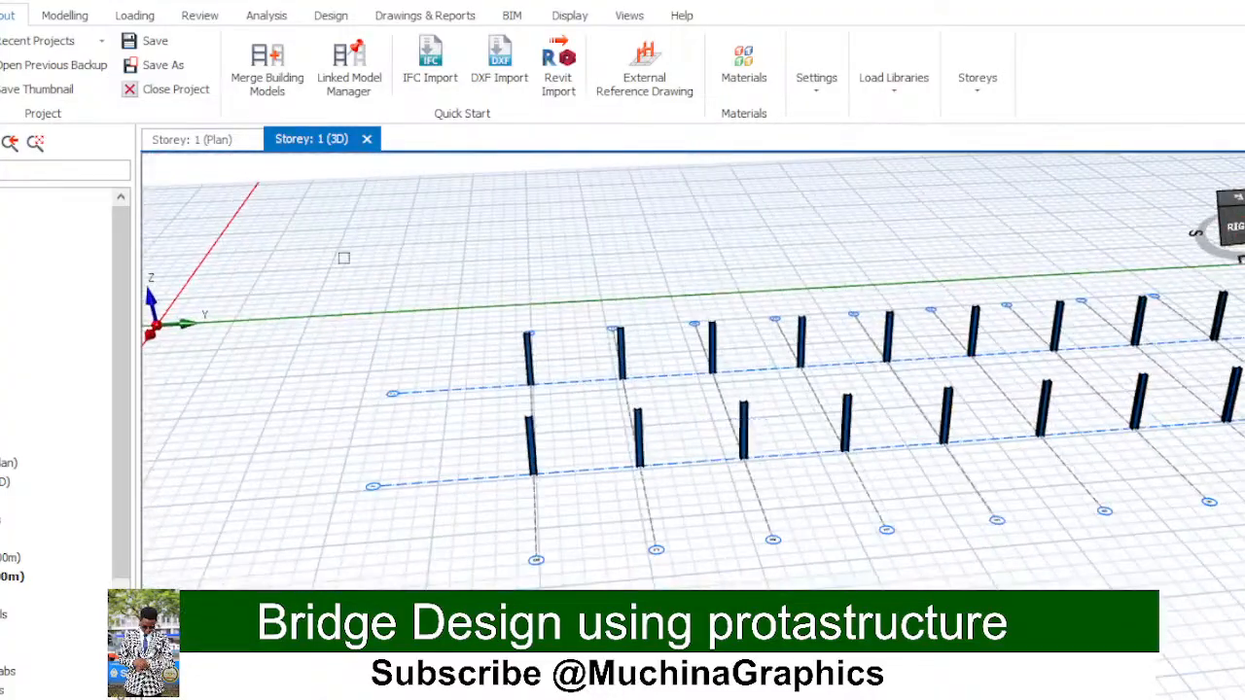
{"action": "left_click", "coordinate": [191, 139]}
{"action": "left_click_drag", "start_coordinate": [629, 202], "coordinate": [842, 583]}
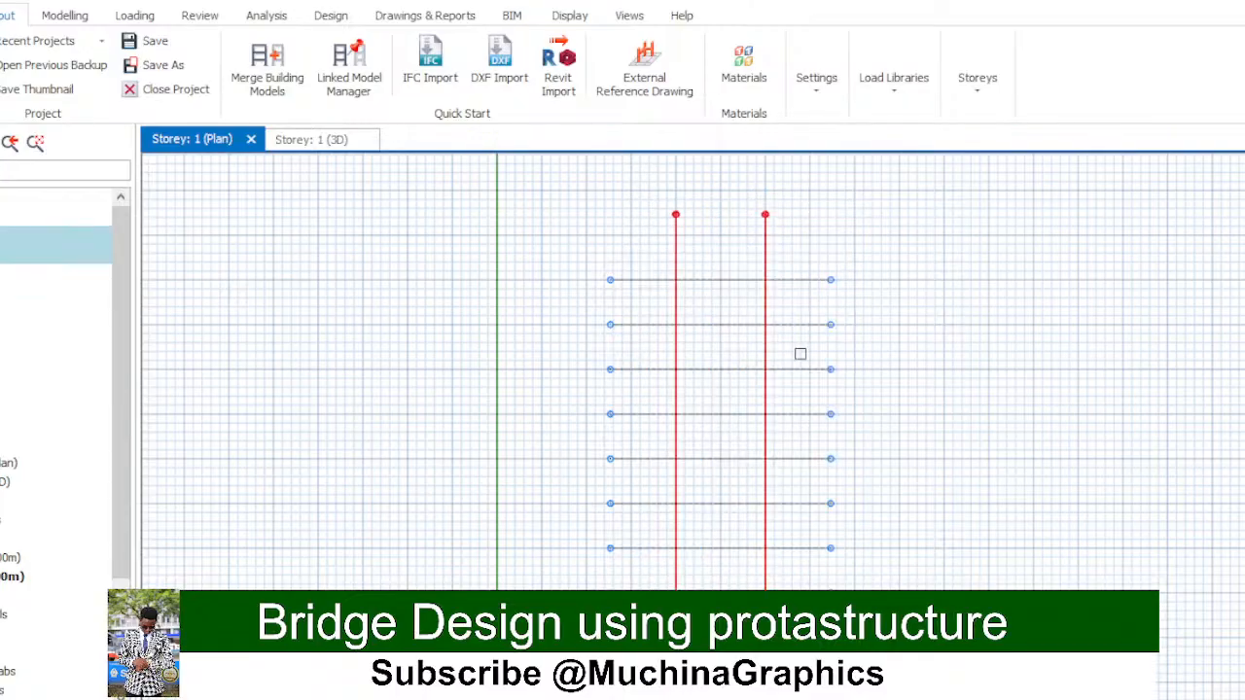
{"action": "left_click_drag", "start_coordinate": [574, 184], "coordinate": [963, 622]}
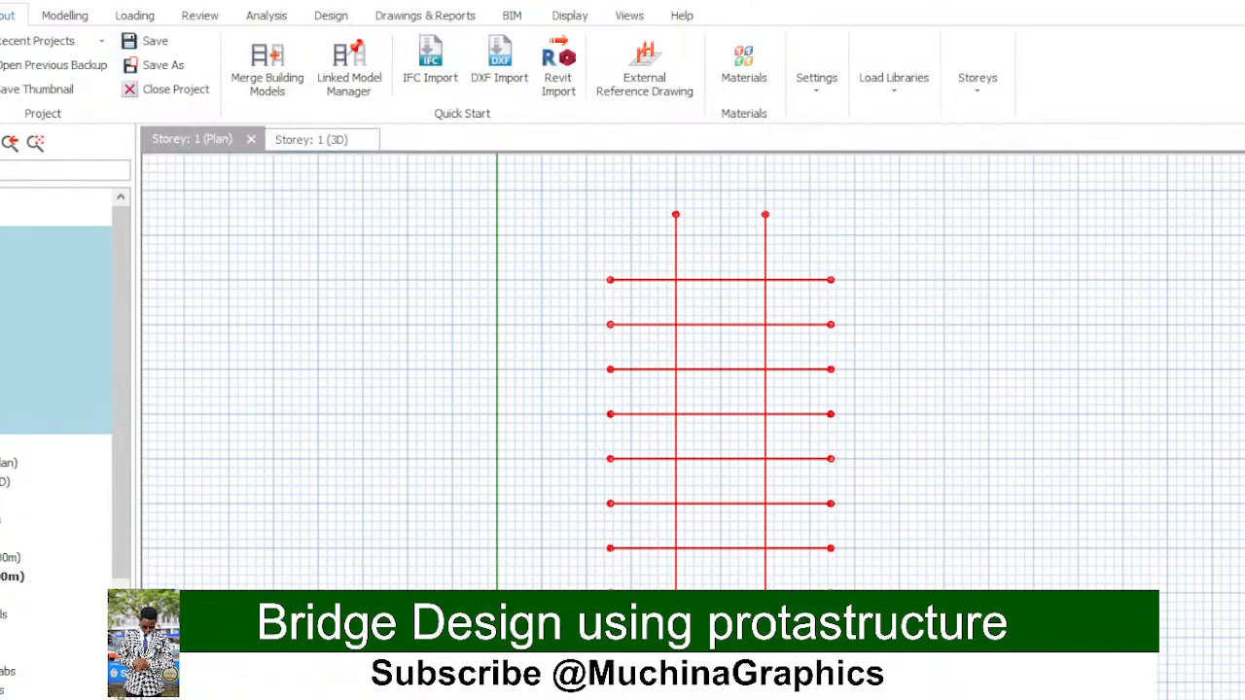
{"action": "key", "text": "Escape"}
{"action": "left_click_drag", "start_coordinate": [616, 242], "coordinate": [922, 661]}
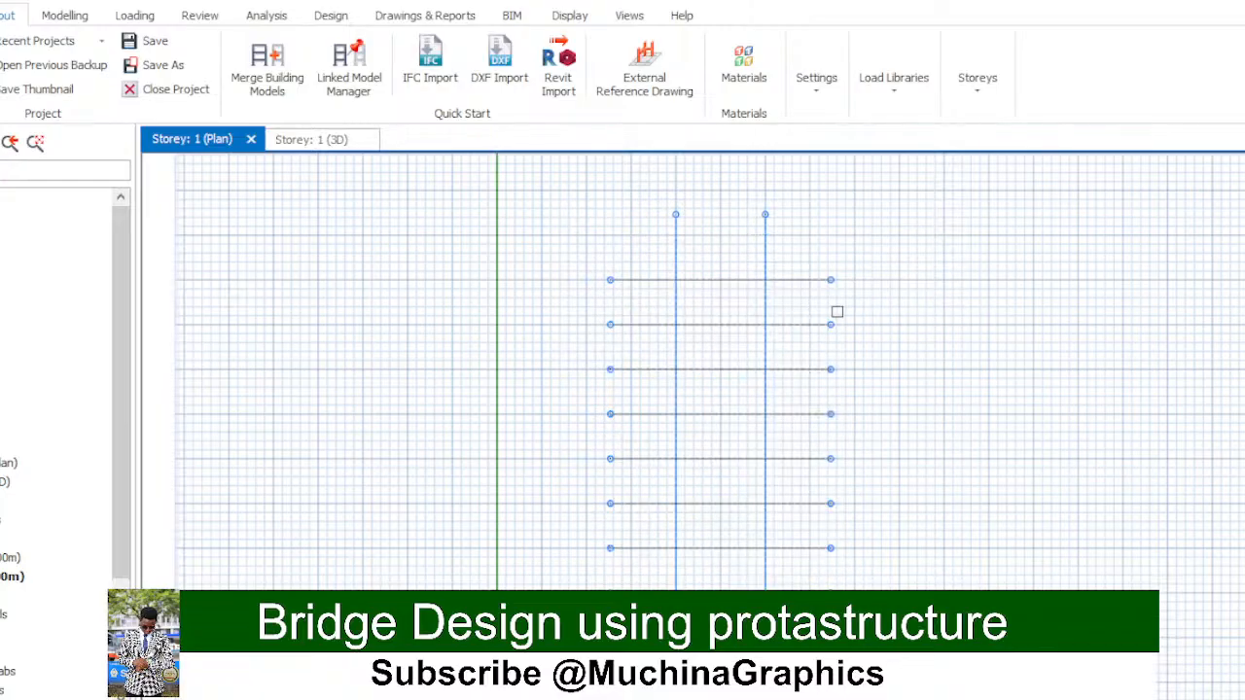
{"action": "scroll", "coordinate": [778, 418], "scroll_direction": "down", "scroll_amount": 3}
{"action": "scroll", "coordinate": [834, 430], "scroll_direction": "up", "scroll_amount": 3}
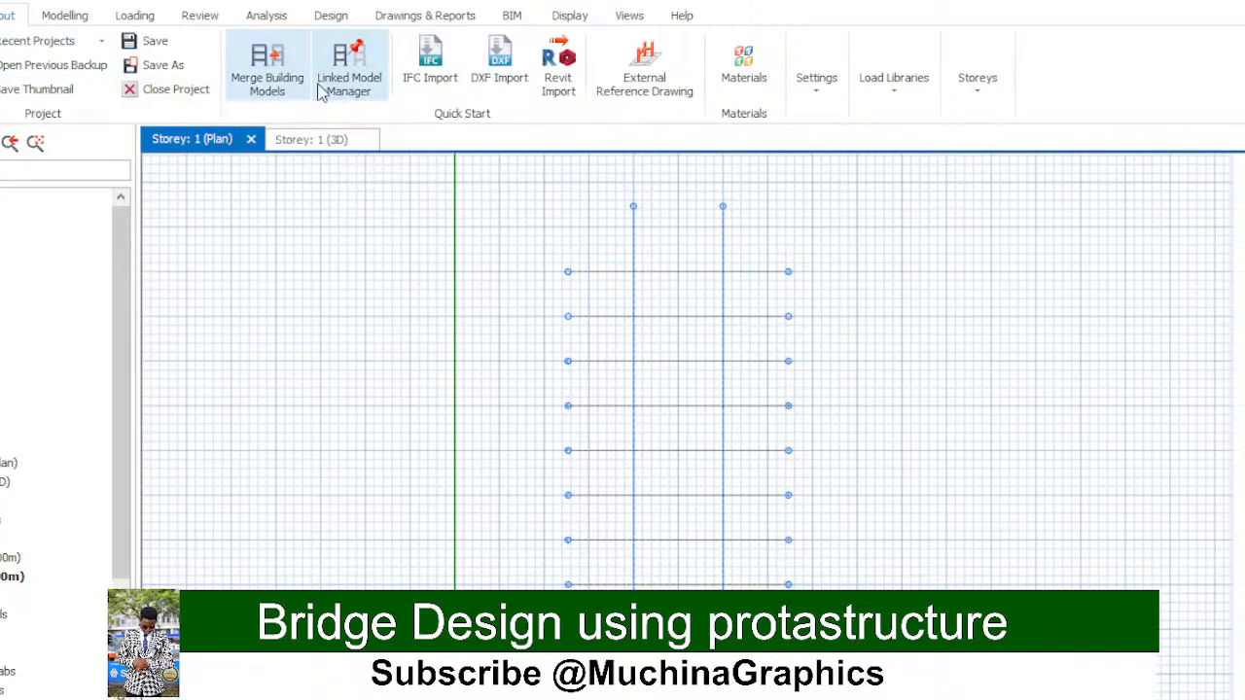
Step: Try placing another axis grid at the end of an existing axis, and undo both that grid and the earlier axis deletion
{"action": "left_click", "coordinate": [65, 14]}
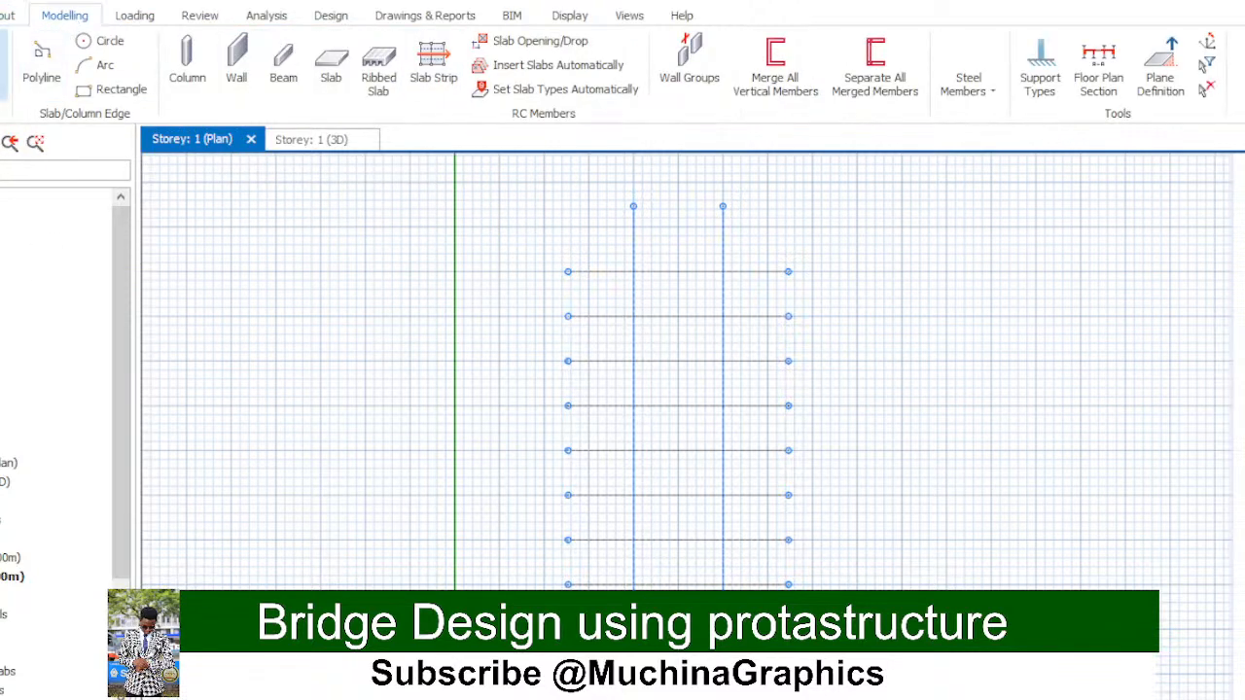
{"action": "left_click", "coordinate": [568, 272]}
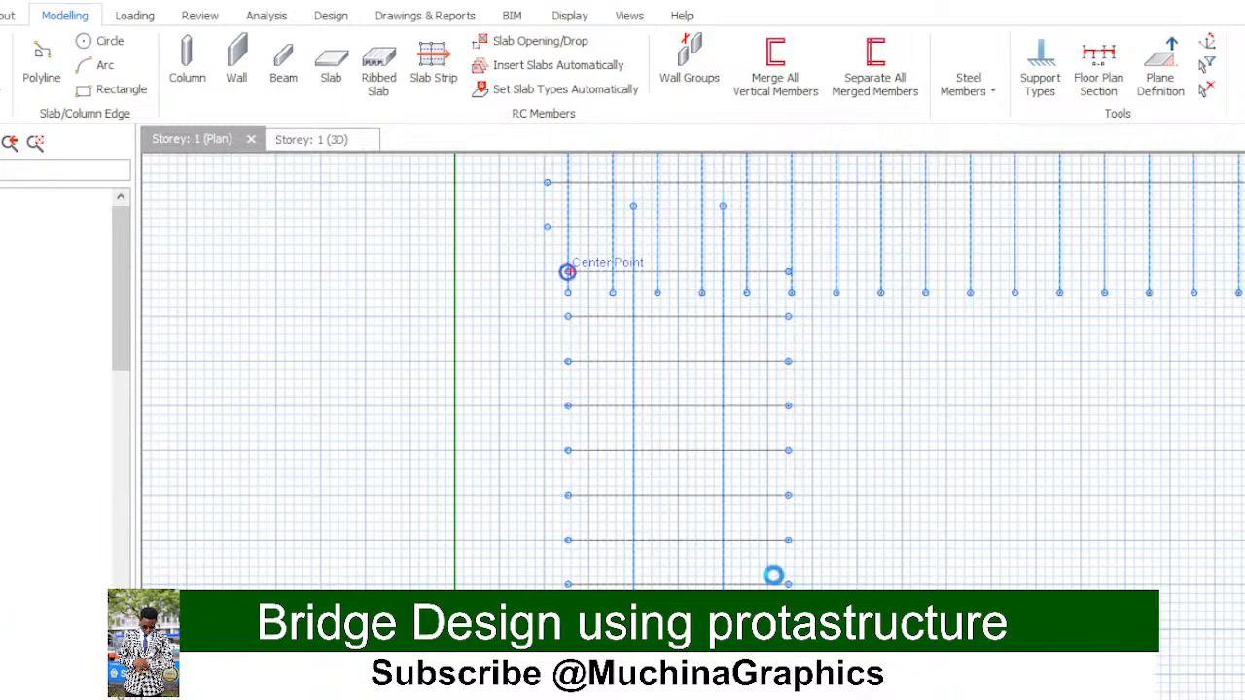
{"action": "left_click", "coordinate": [187, 60]}
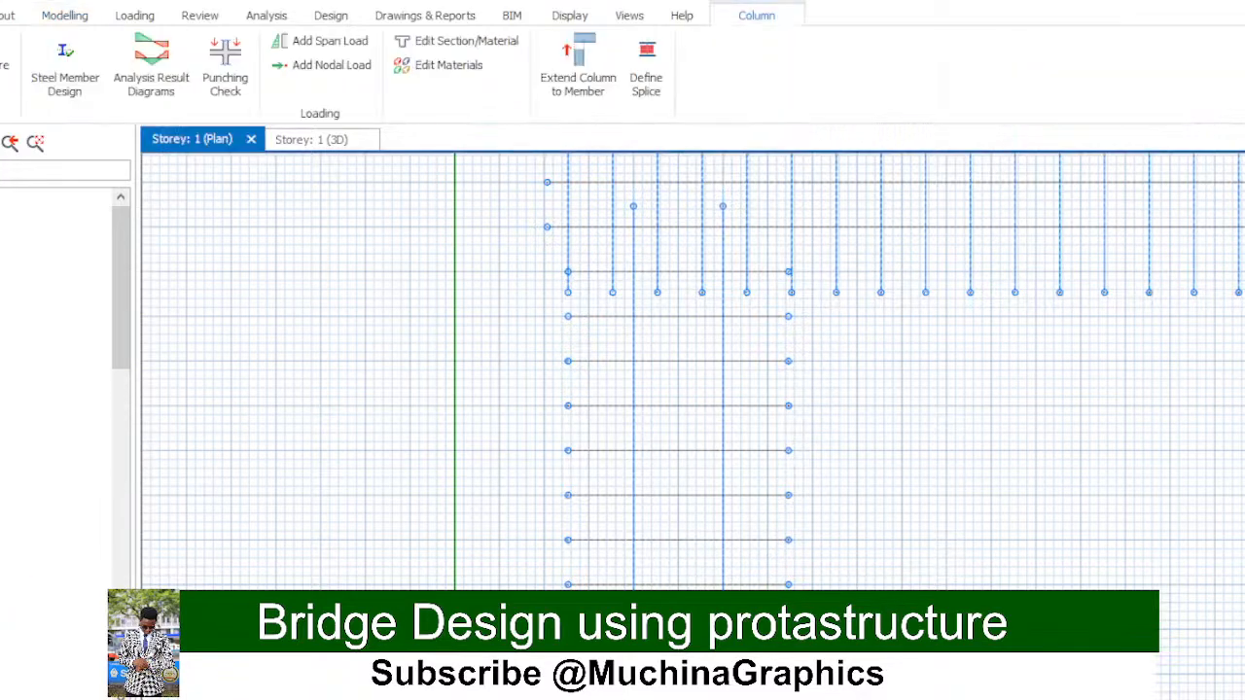
{"action": "key", "text": "ctrl+z"}
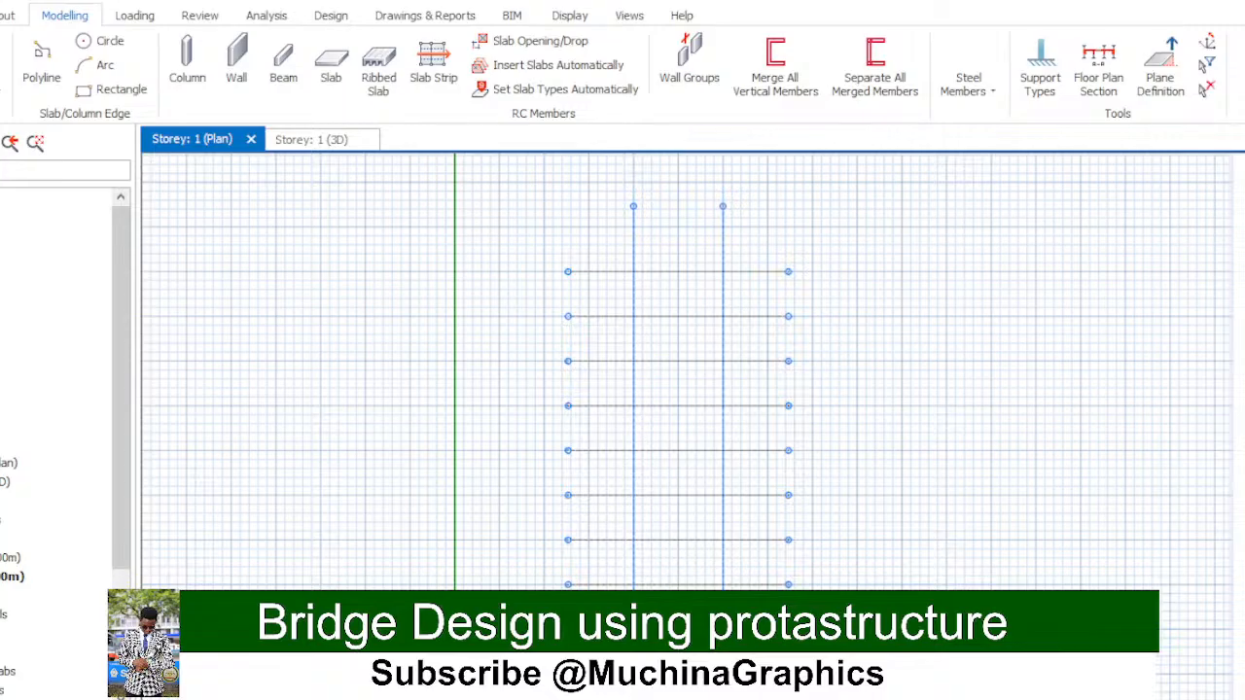
{"action": "key", "text": "ctrl+z"}
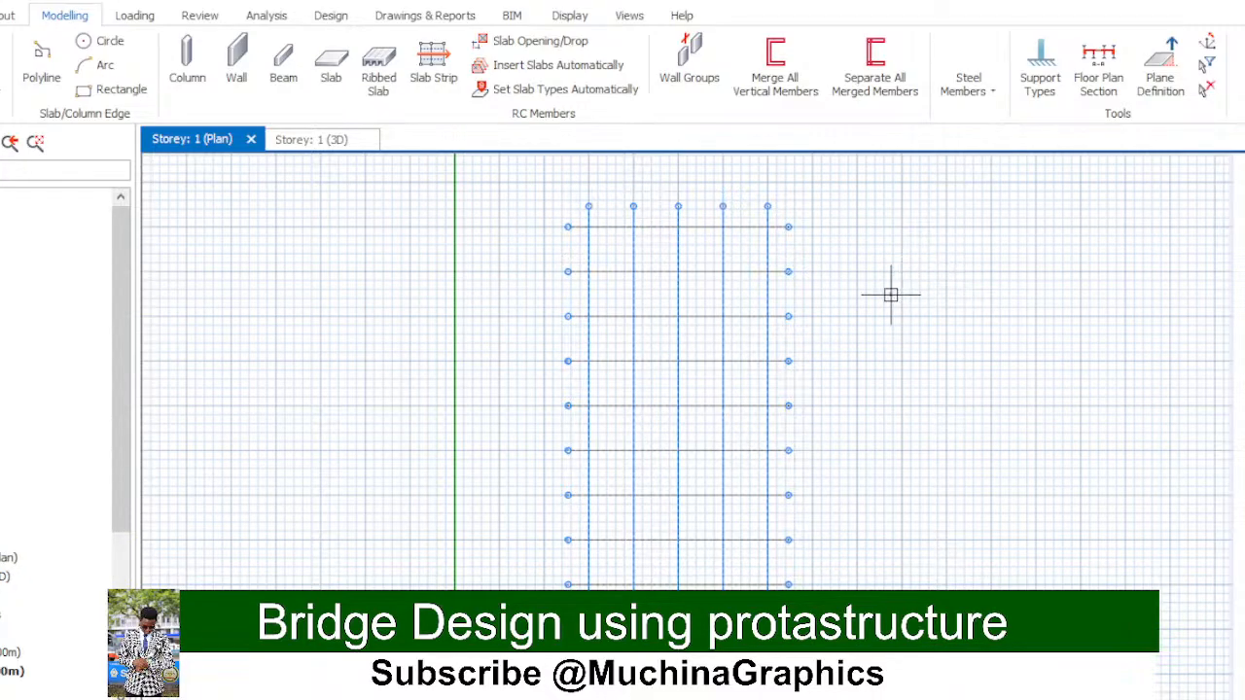
Step: Try to place steel columns in the Storey 1 plan at intersections of the second horizontal axis with the two column-row axes
{"action": "left_click", "coordinate": [41, 63]}
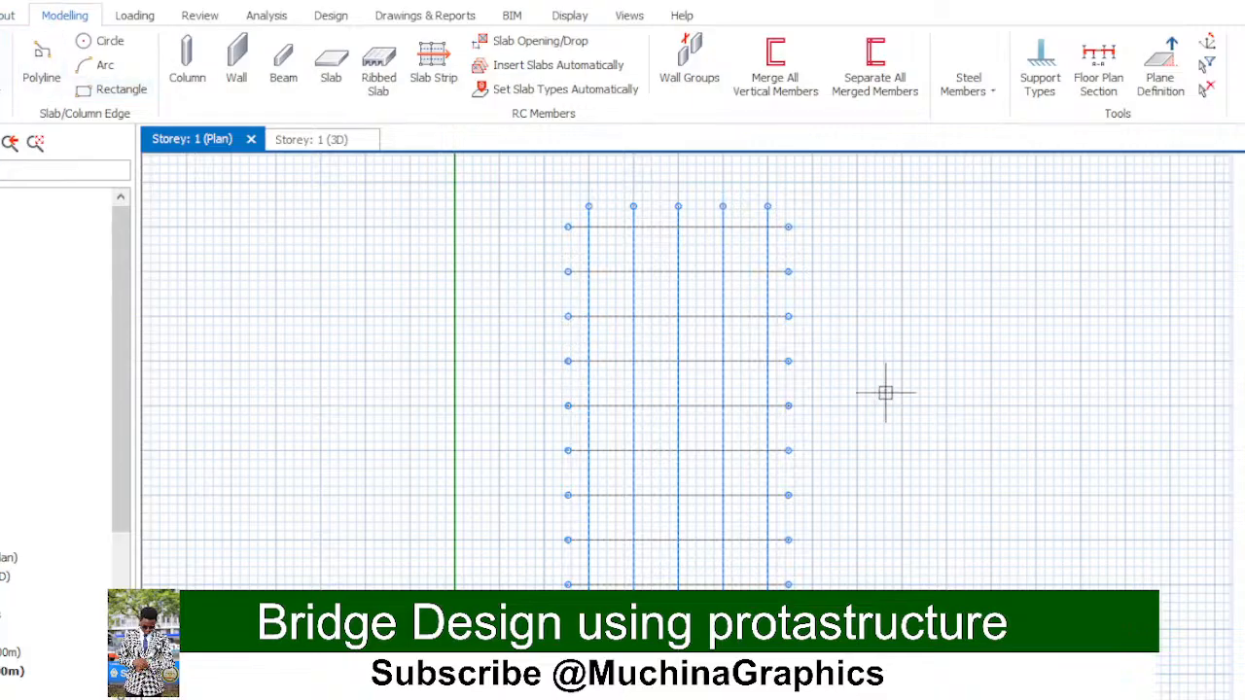
{"action": "left_click", "coordinate": [722, 273]}
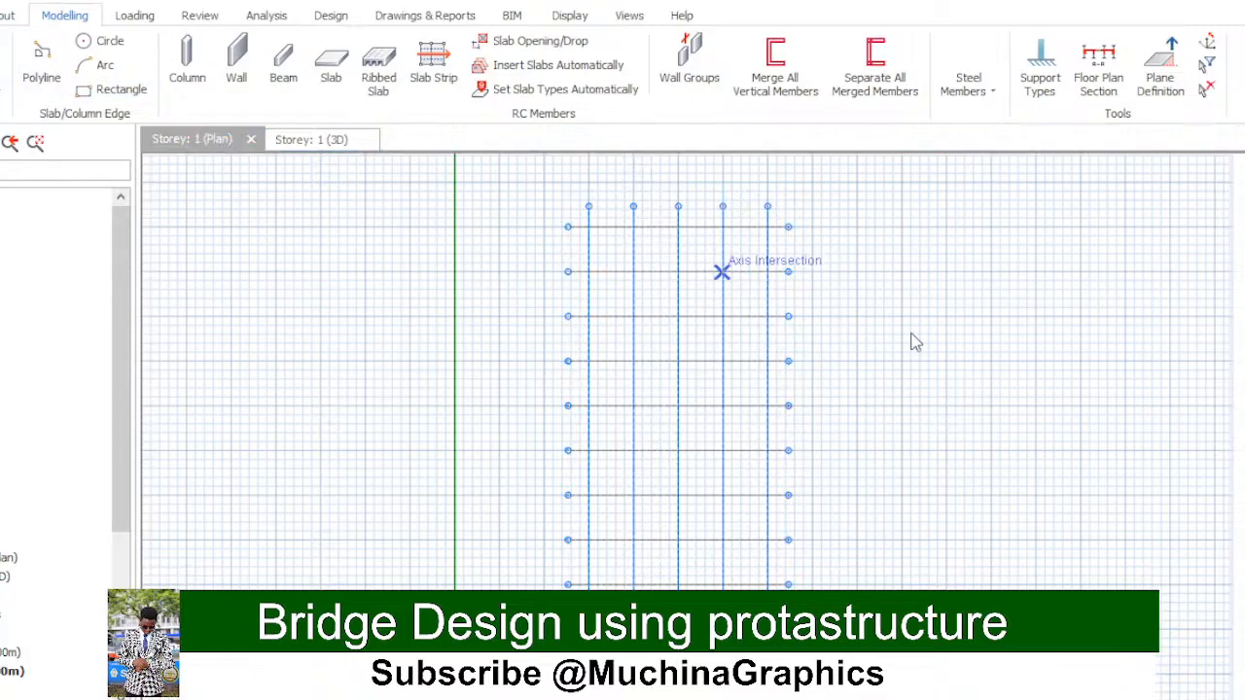
{"action": "key", "text": "Escape"}
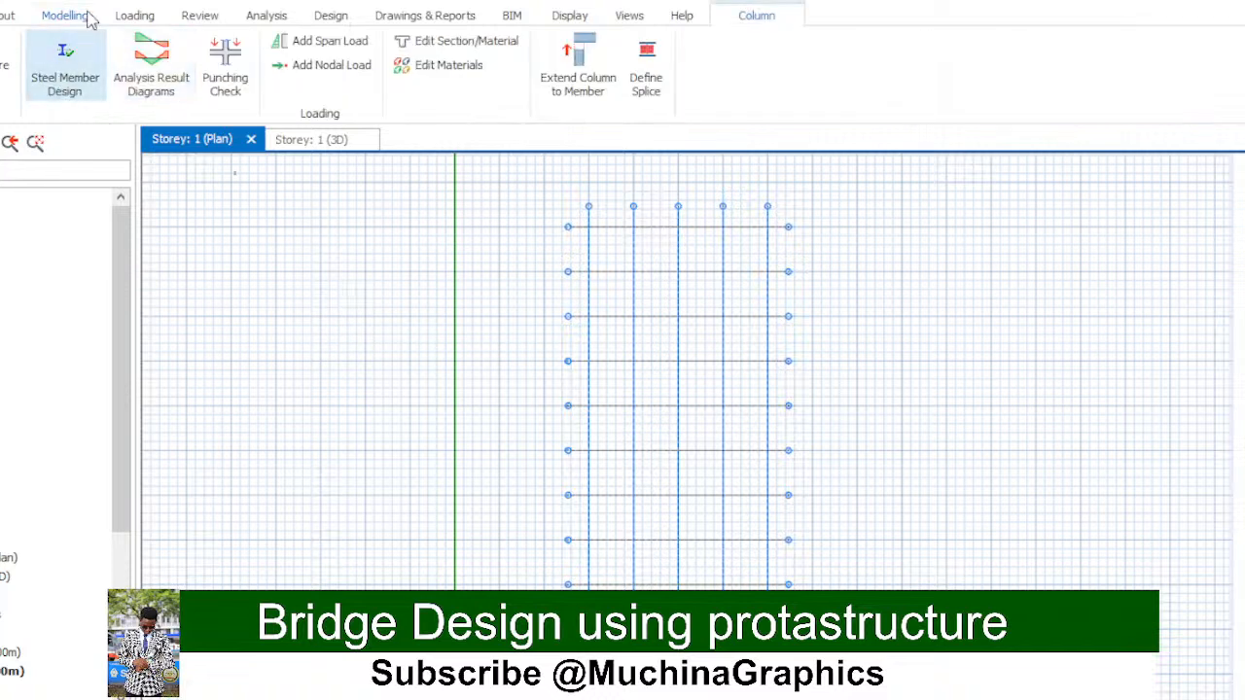
{"action": "left_click", "coordinate": [84, 16]}
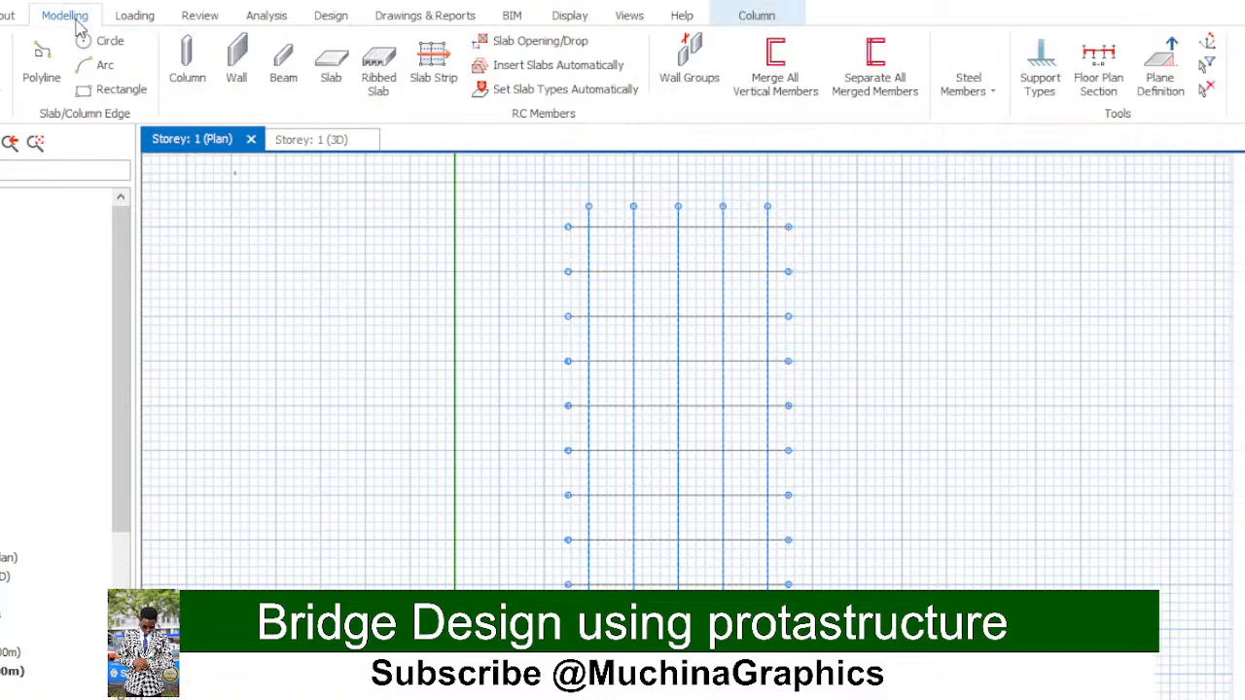
{"action": "left_click", "coordinate": [992, 96]}
{"action": "left_click", "coordinate": [966, 157]}
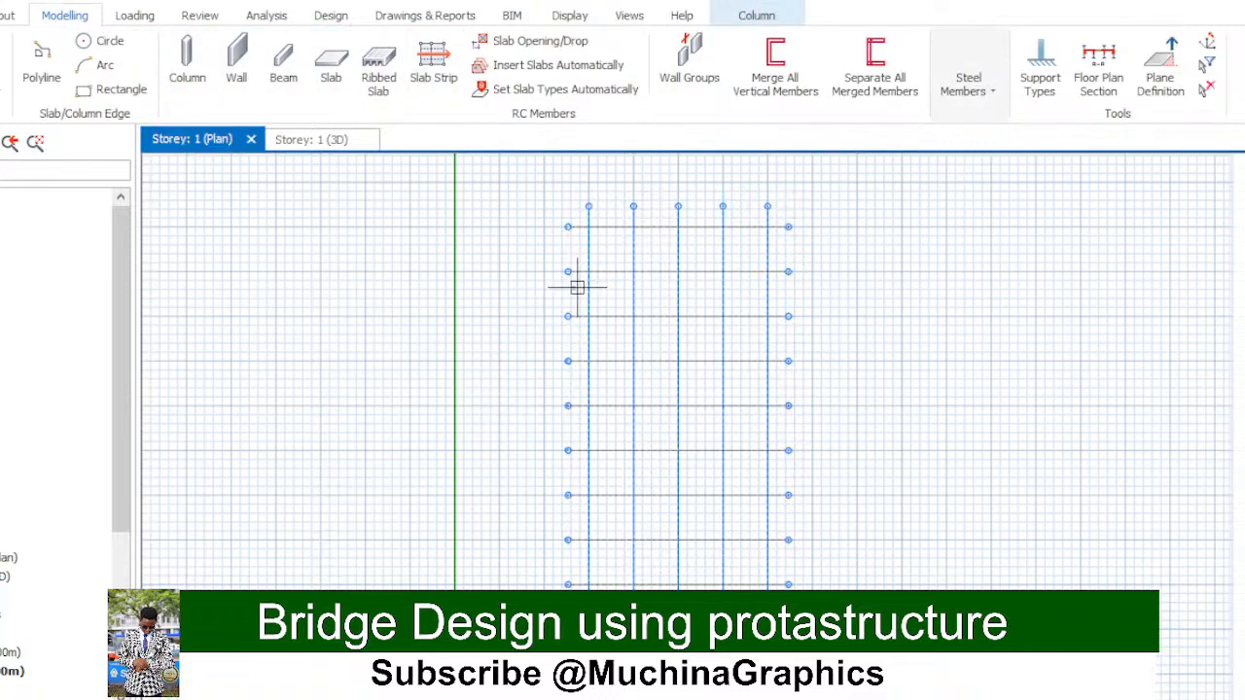
{"action": "left_click", "coordinate": [633, 272]}
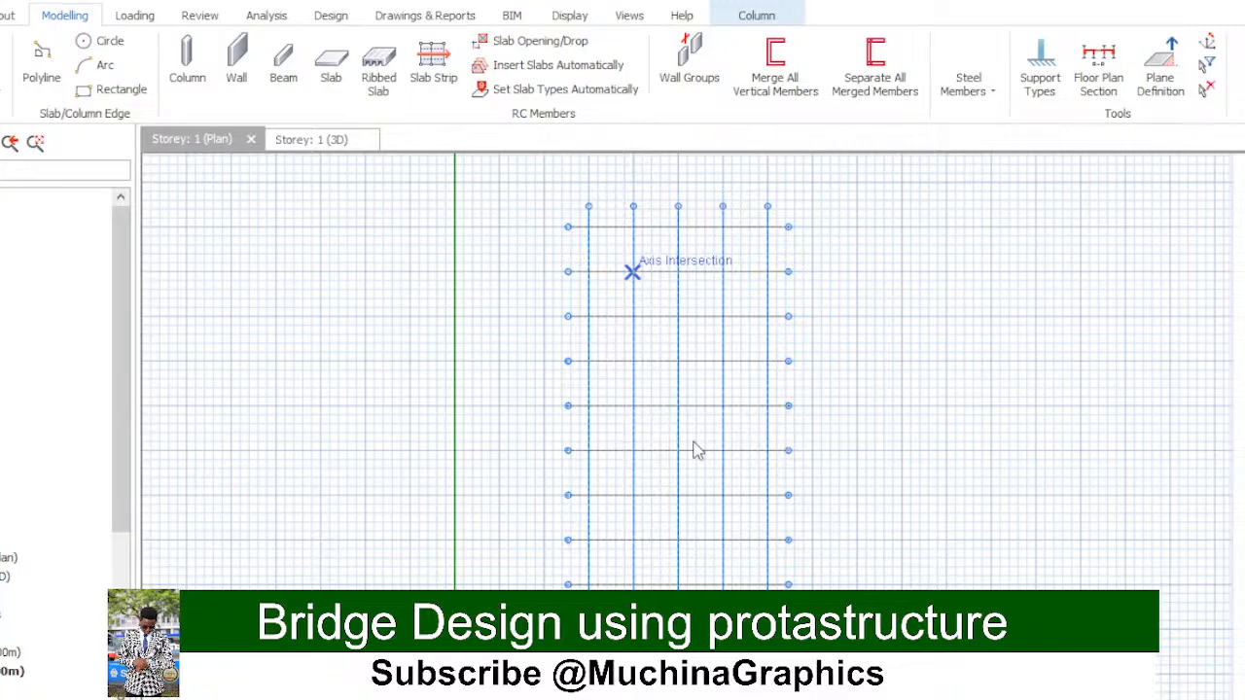
Step: Try to place steel columns at an existing column's end point and at an axis intersection in the 3D view
{"action": "left_click", "coordinate": [313, 140]}
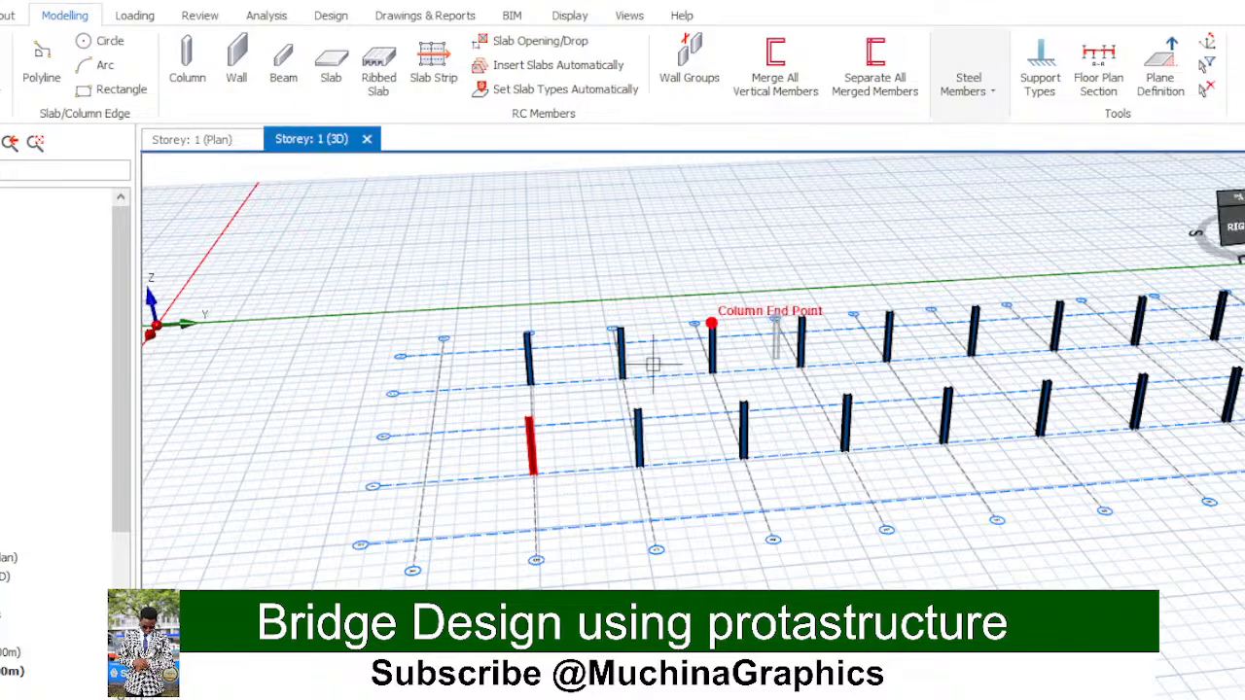
{"action": "left_click", "coordinate": [527, 416]}
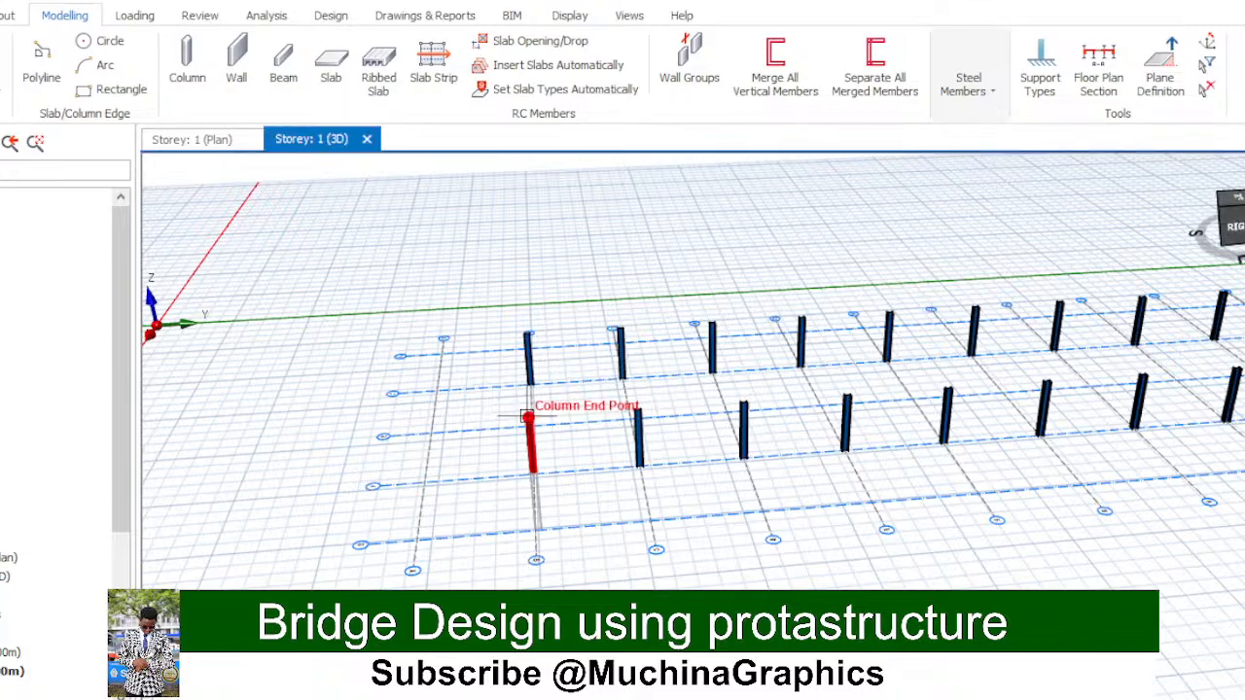
{"action": "left_click", "coordinate": [775, 420]}
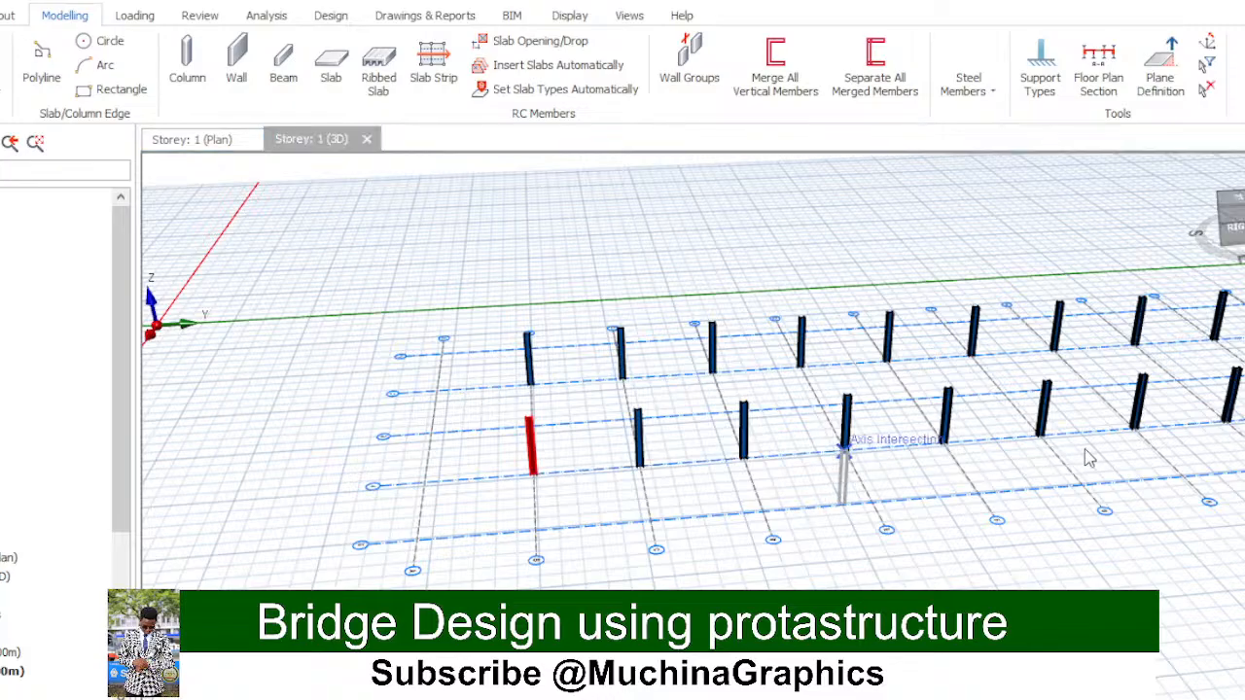
{"action": "left_click", "coordinate": [765, 421]}
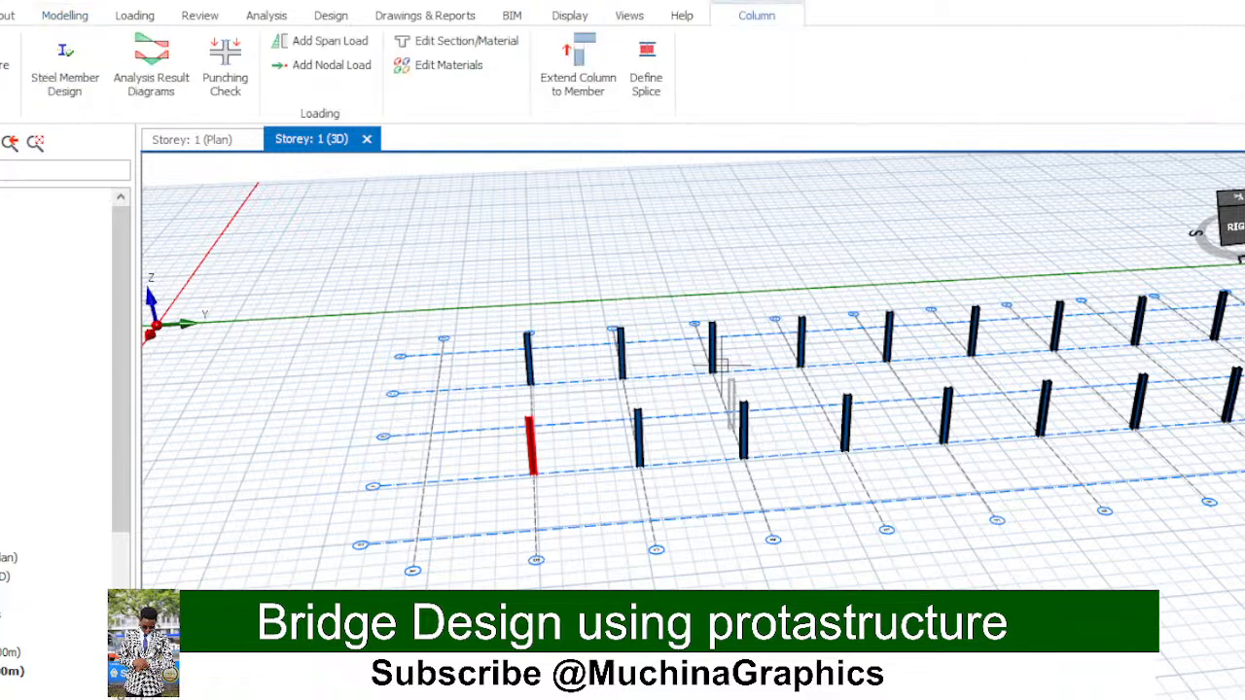
{"action": "left_click", "coordinate": [199, 141]}
{"action": "key", "text": "Escape"}
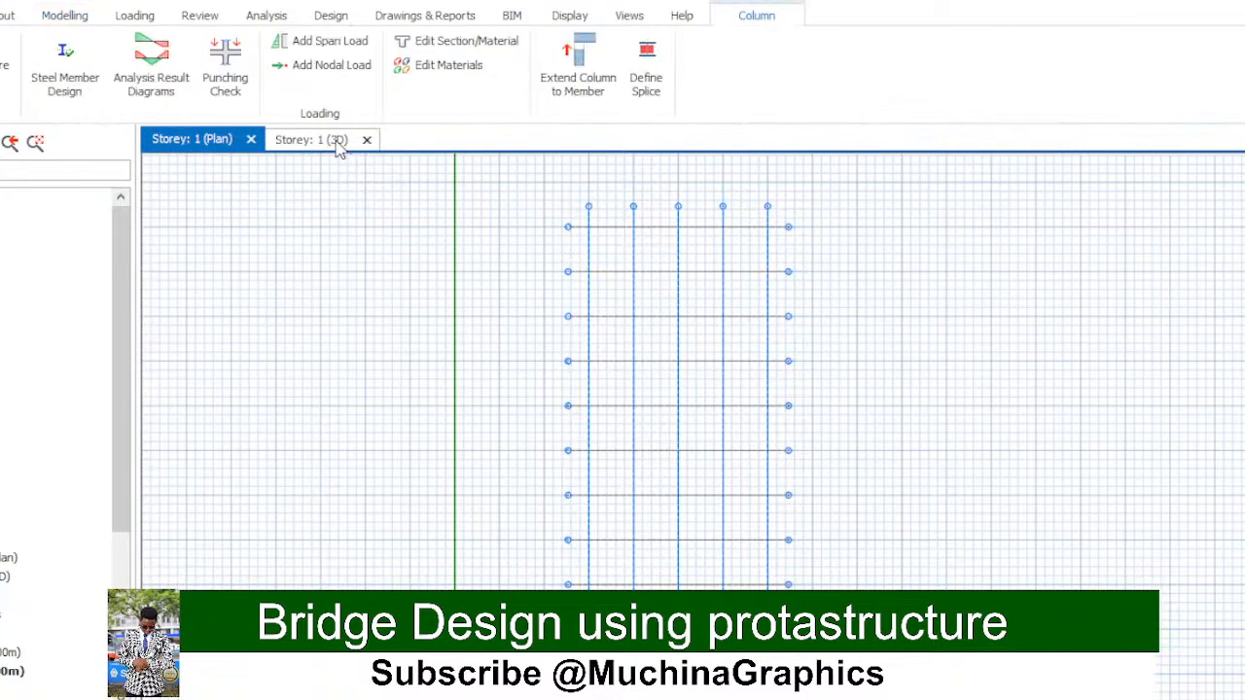
Step: Try to place a steel member at a column's end point in the 3D view, seen from the back
{"action": "left_click", "coordinate": [337, 142]}
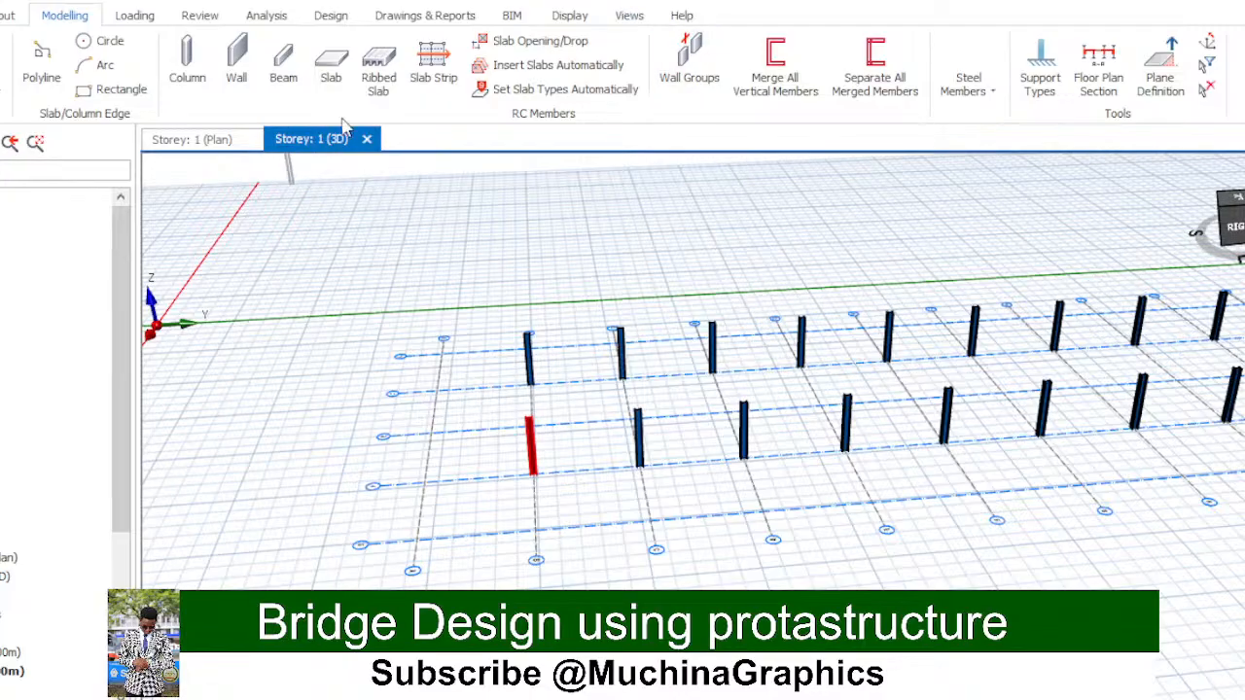
{"action": "mouse_move", "coordinate": [1227, 219]}
{"action": "left_mouse_down"}
{"action": "mouse_move", "coordinate": [1160, 204]}
{"action": "mouse_move", "coordinate": [1070, 230]}
{"action": "left_mouse_up"}
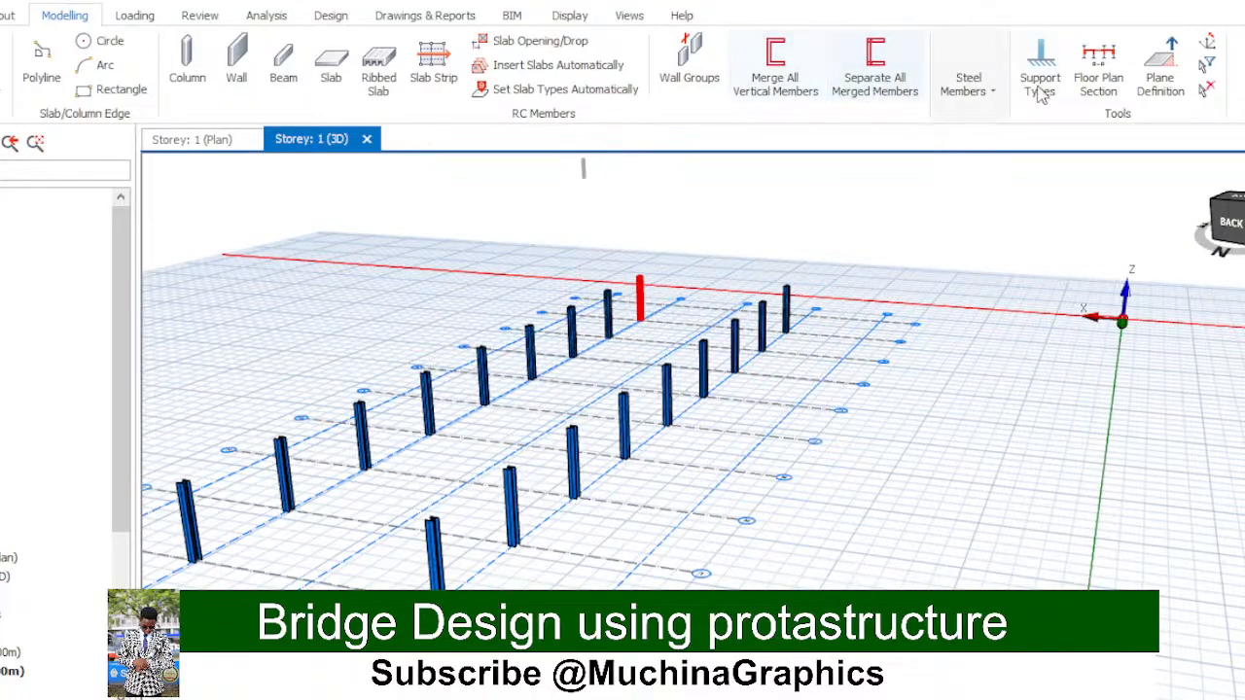
{"action": "left_click", "coordinate": [559, 20]}
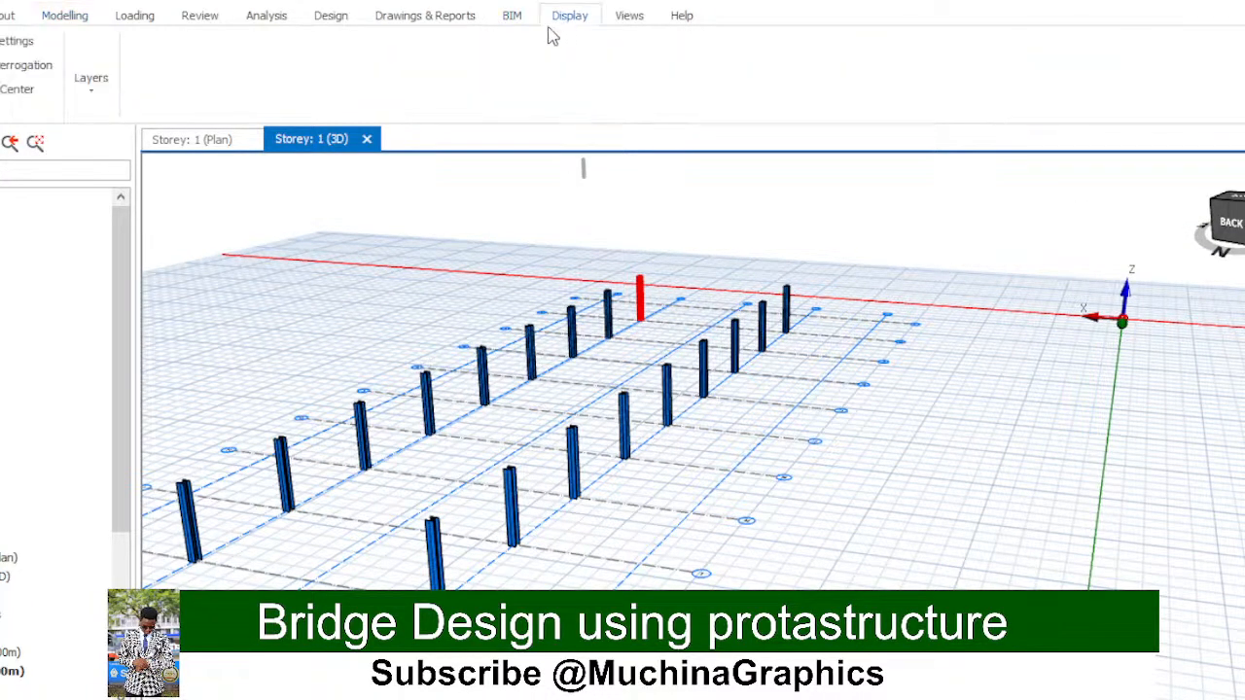
{"action": "left_click", "coordinate": [330, 15]}
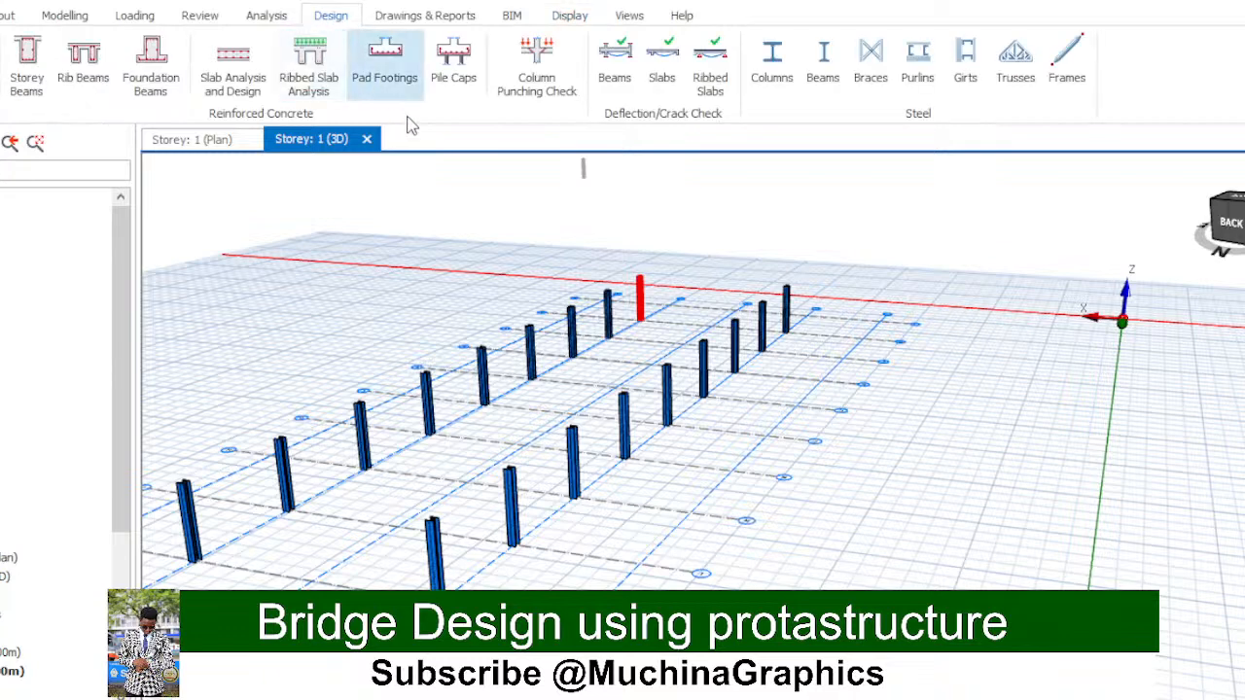
{"action": "left_click", "coordinate": [778, 70]}
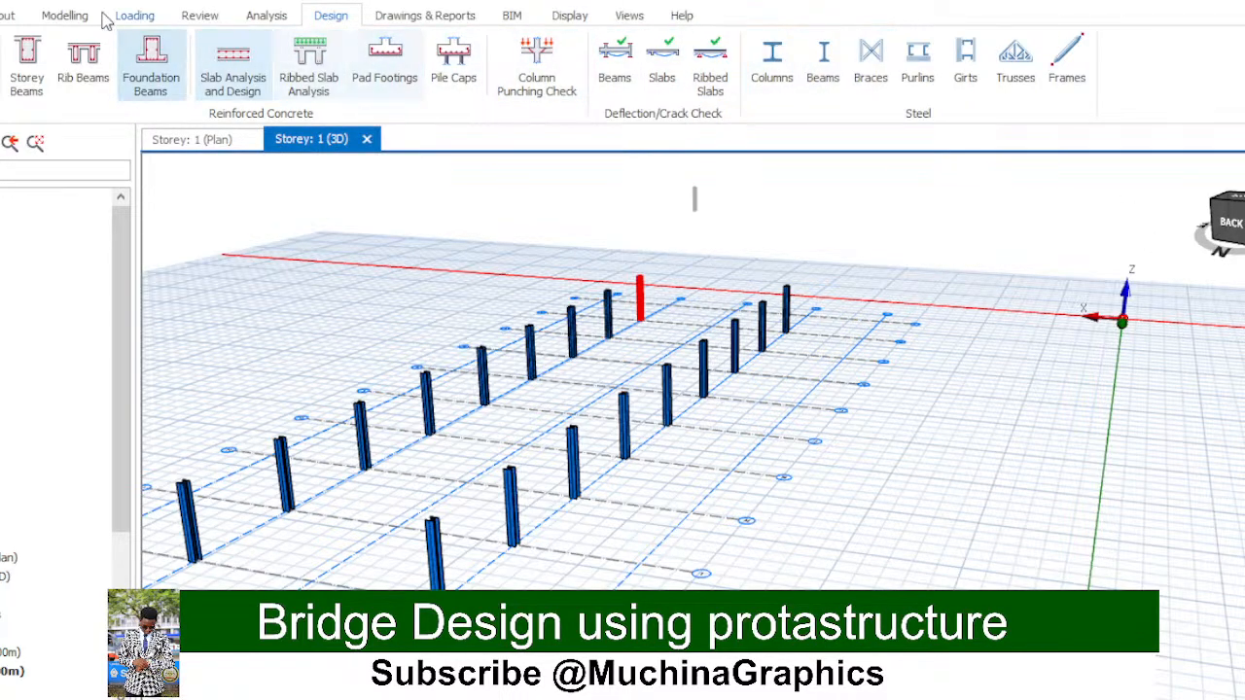
{"action": "left_click", "coordinate": [70, 15]}
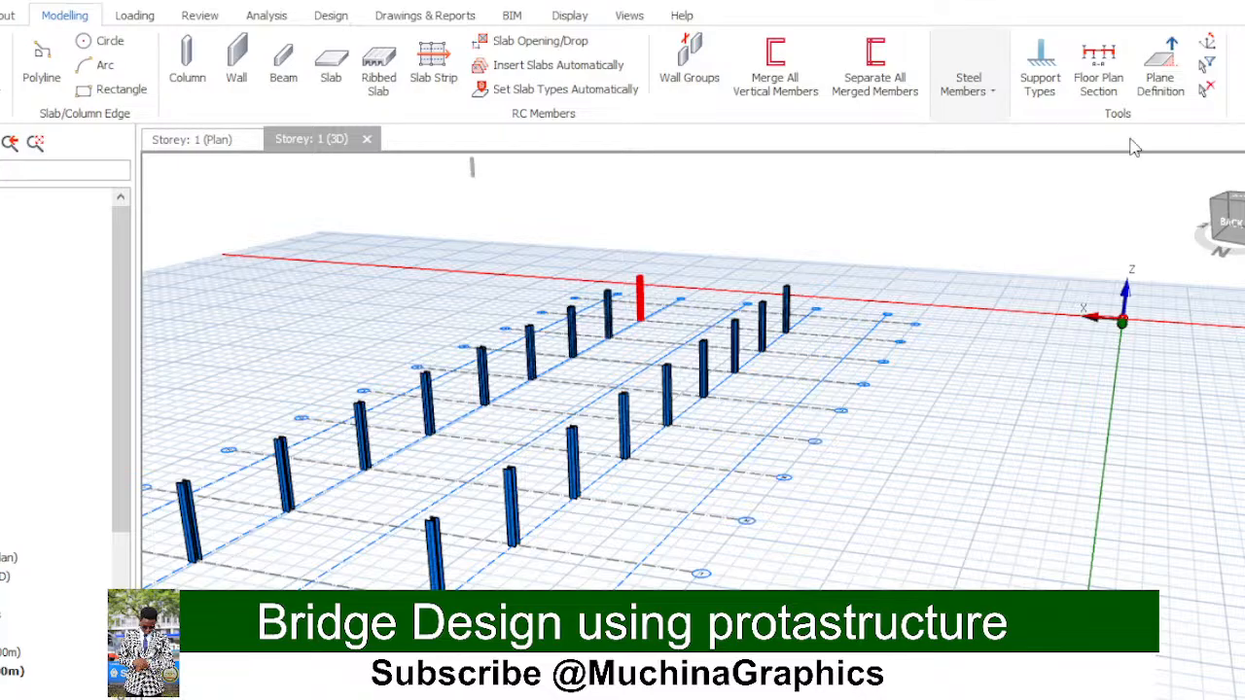
{"action": "left_click", "coordinate": [968, 175]}
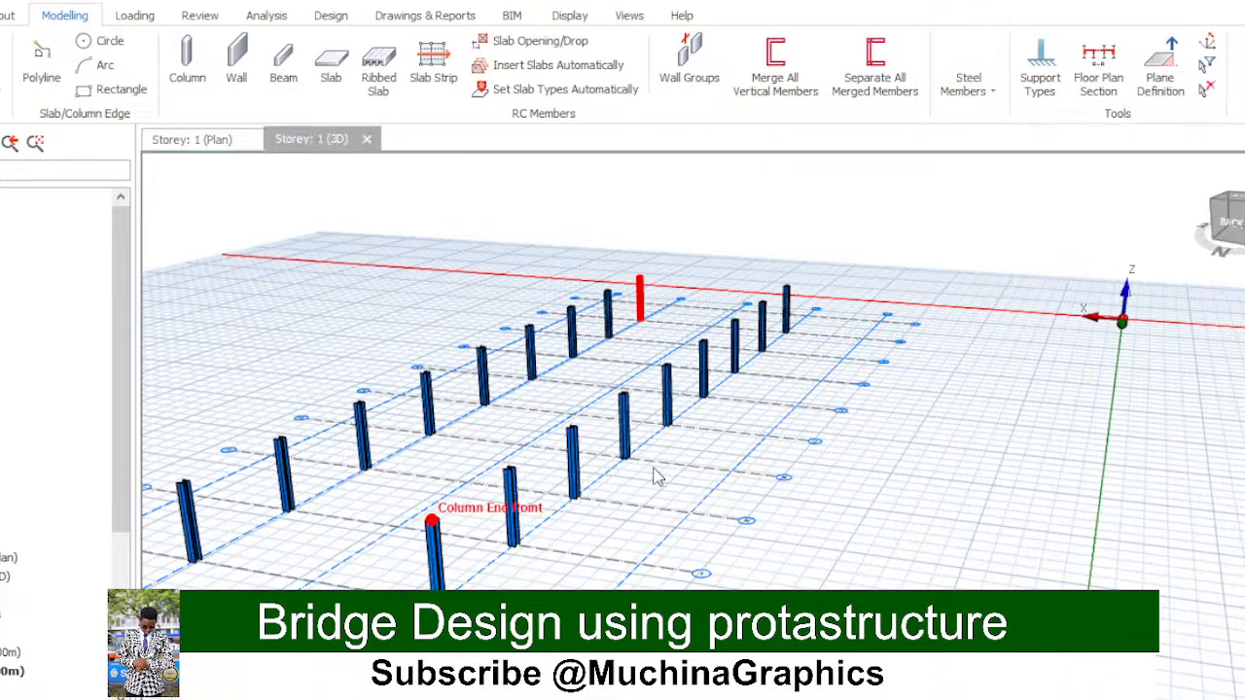
{"action": "left_click", "coordinate": [718, 418]}
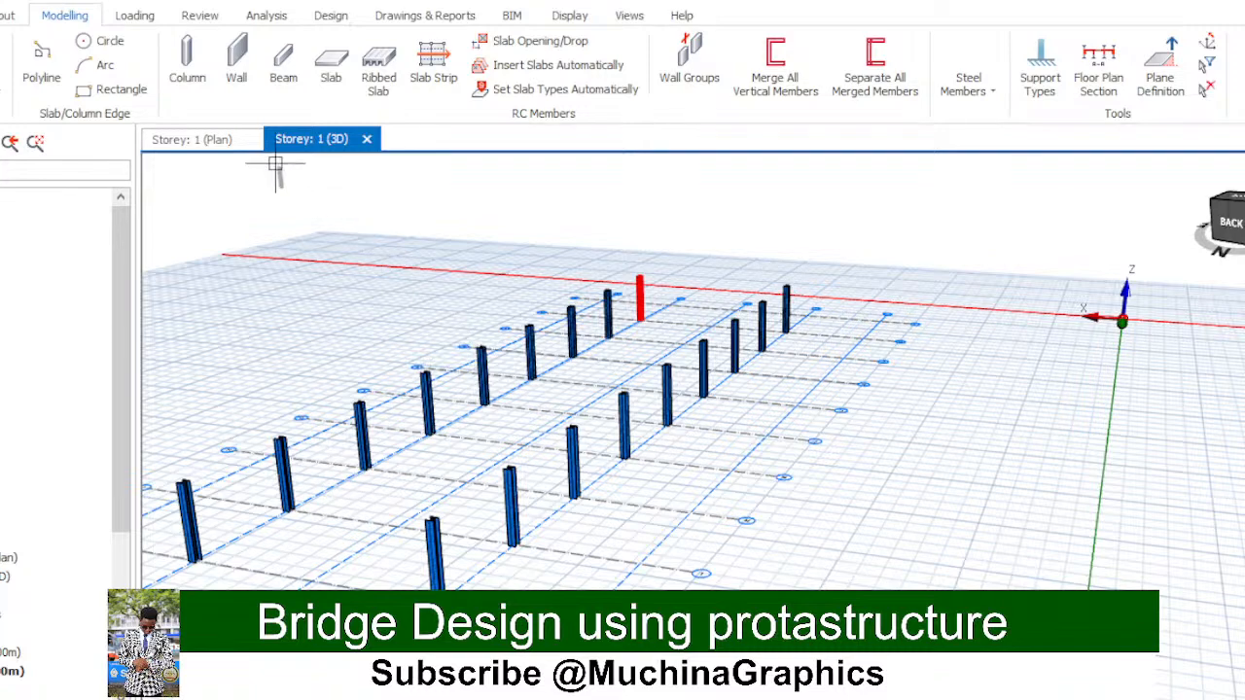
Step: Add a second storey of steel columns above the two existing rows, and return to the Storey 1 plan
{"action": "left_click", "coordinate": [215, 139]}
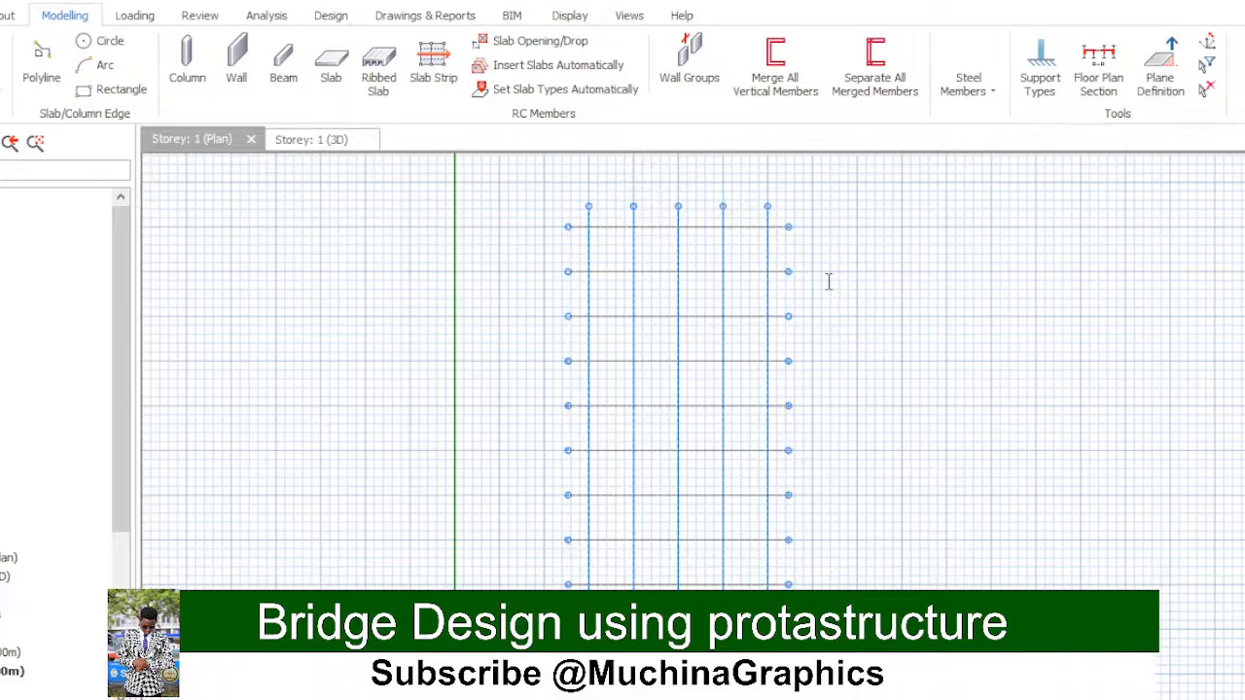
{"action": "left_click", "coordinate": [661, 435]}
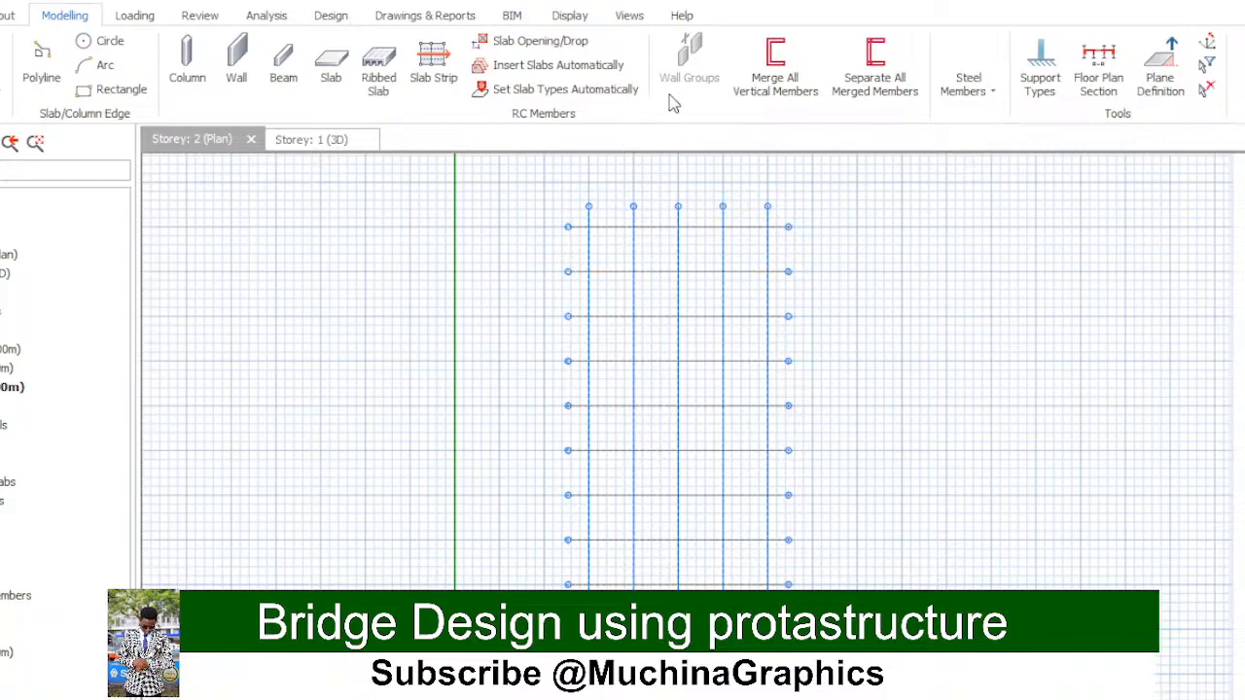
{"action": "key", "text": "ctrl+z"}
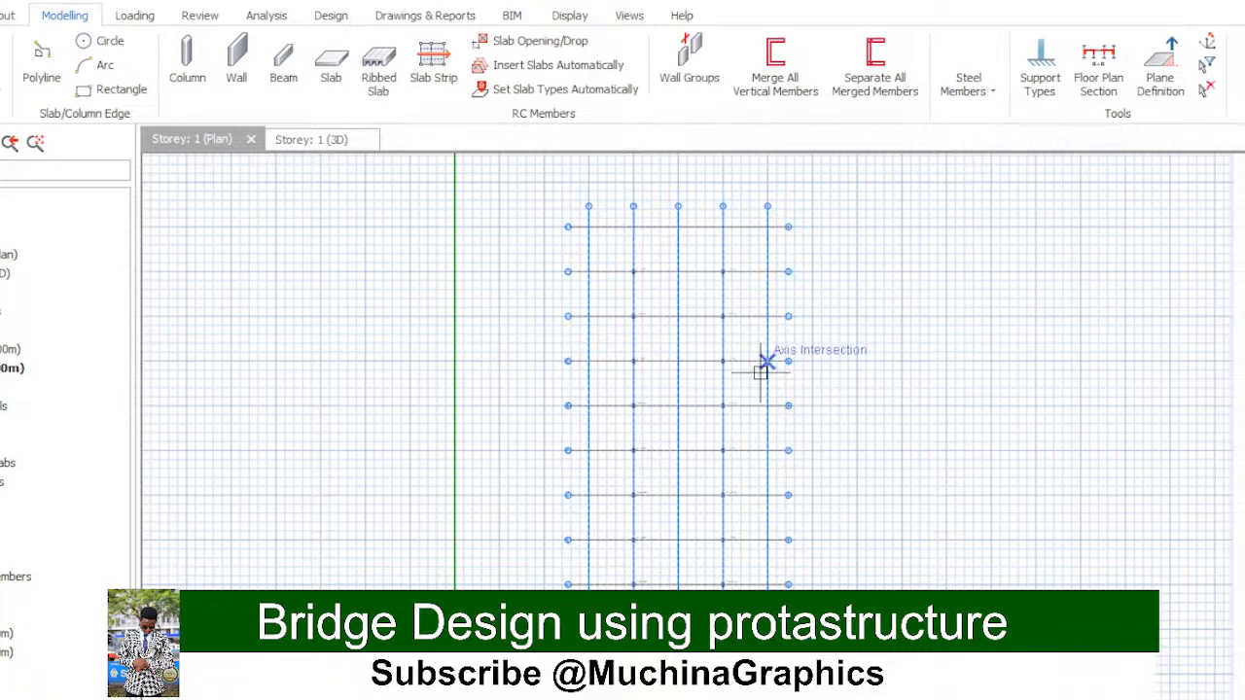
Step: Examine the two levels of columns in the 3D view from a higher angle and compare them with the Storey 1 plan
{"action": "left_click", "coordinate": [321, 146]}
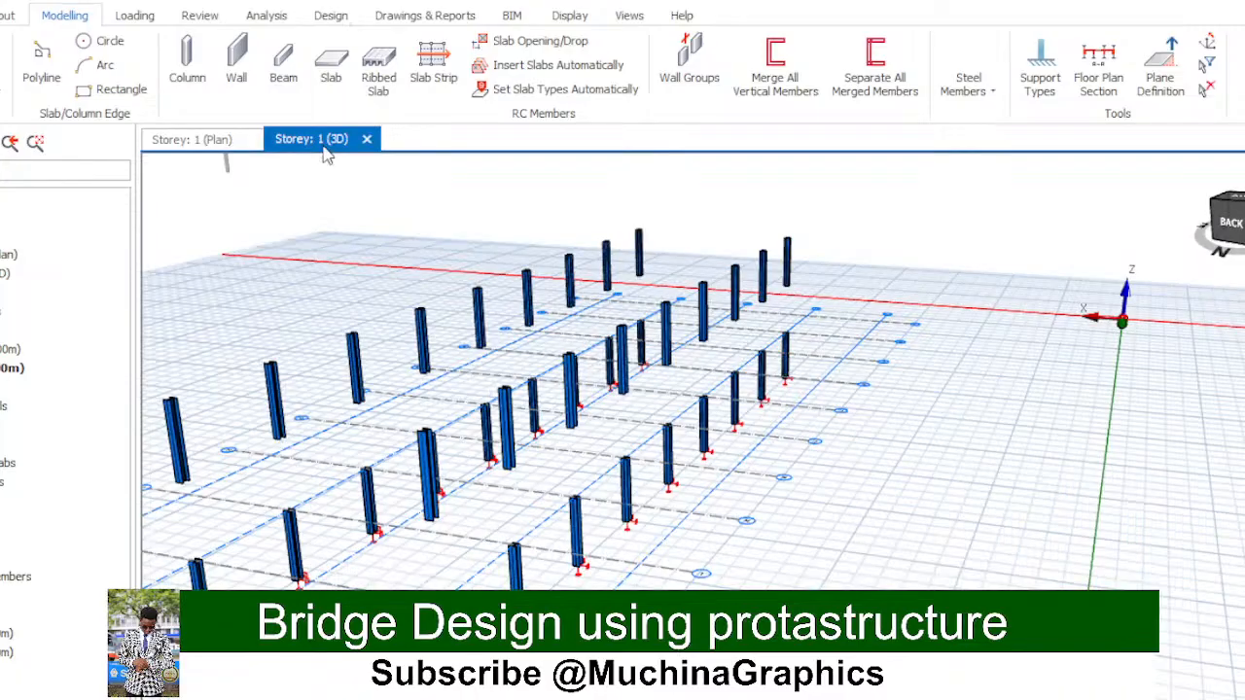
{"action": "left_click_drag", "start_coordinate": [1239, 223], "coordinate": [1206, 219]}
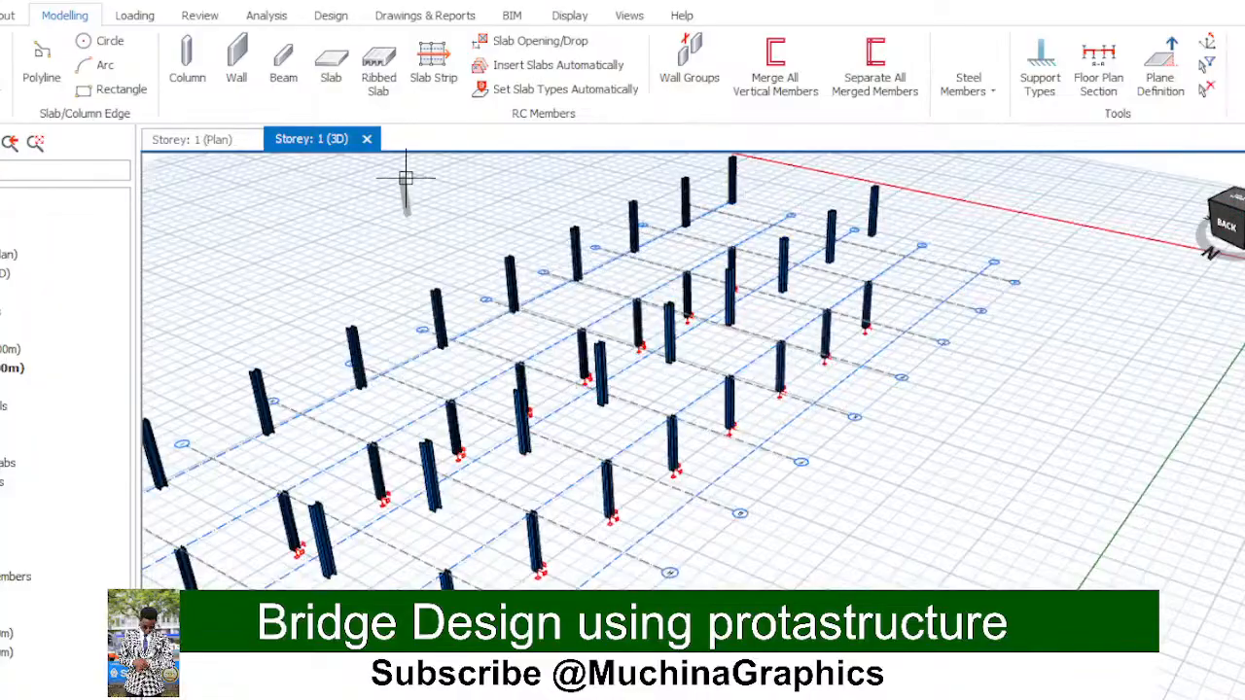
{"action": "left_click", "coordinate": [209, 142]}
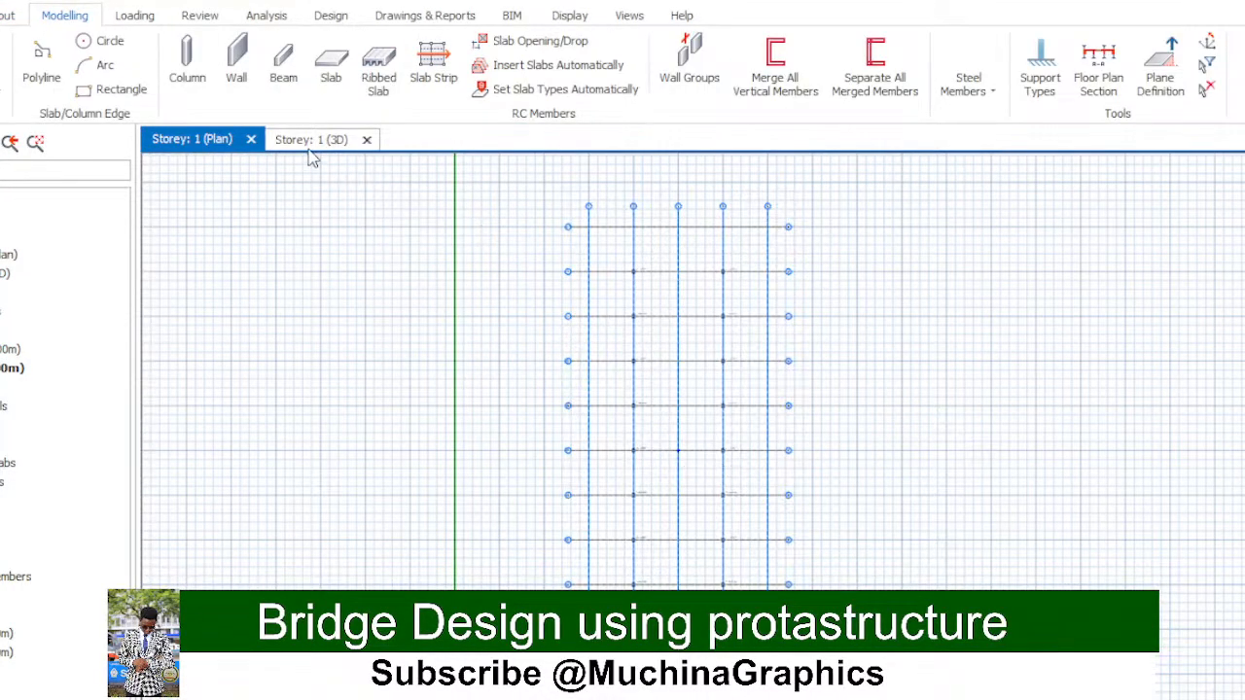
{"action": "left_click", "coordinate": [309, 146]}
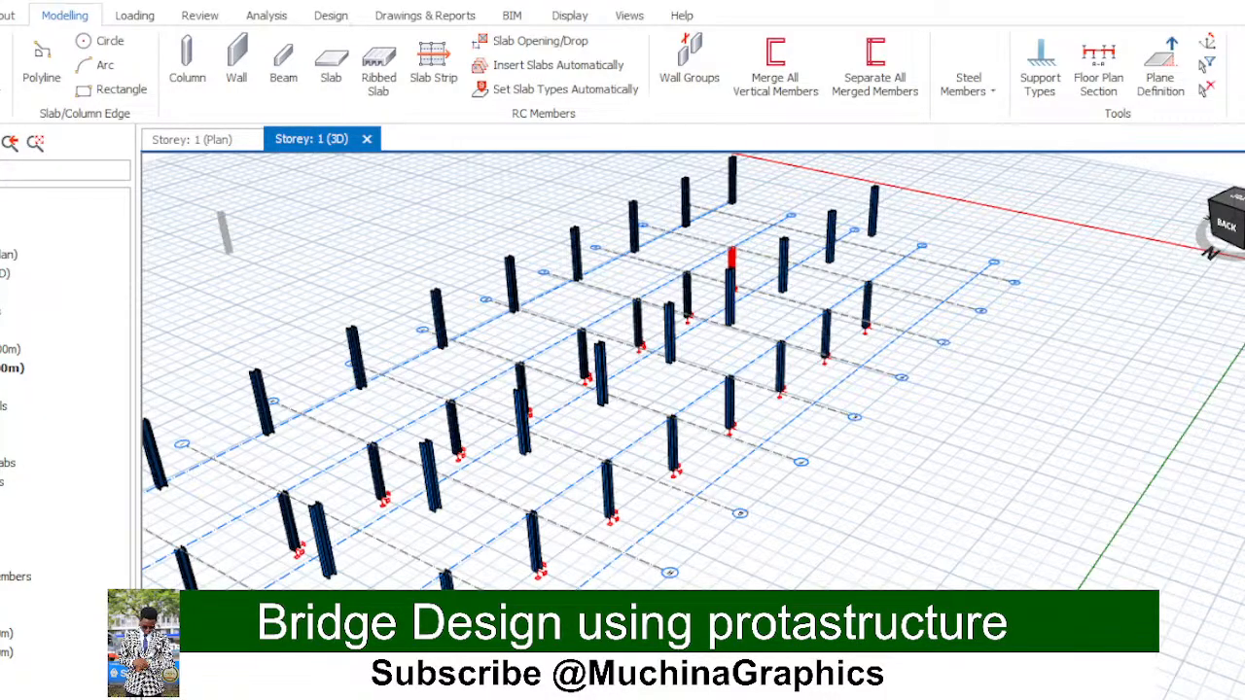
Step: Add a steel column between the lower and upper columns at the end of one row, and check it in the 3D view
{"action": "scroll", "coordinate": [467, 387], "scroll_direction": "down", "scroll_amount": 3}
{"action": "scroll", "coordinate": [541, 385], "scroll_direction": "up", "scroll_amount": 2}
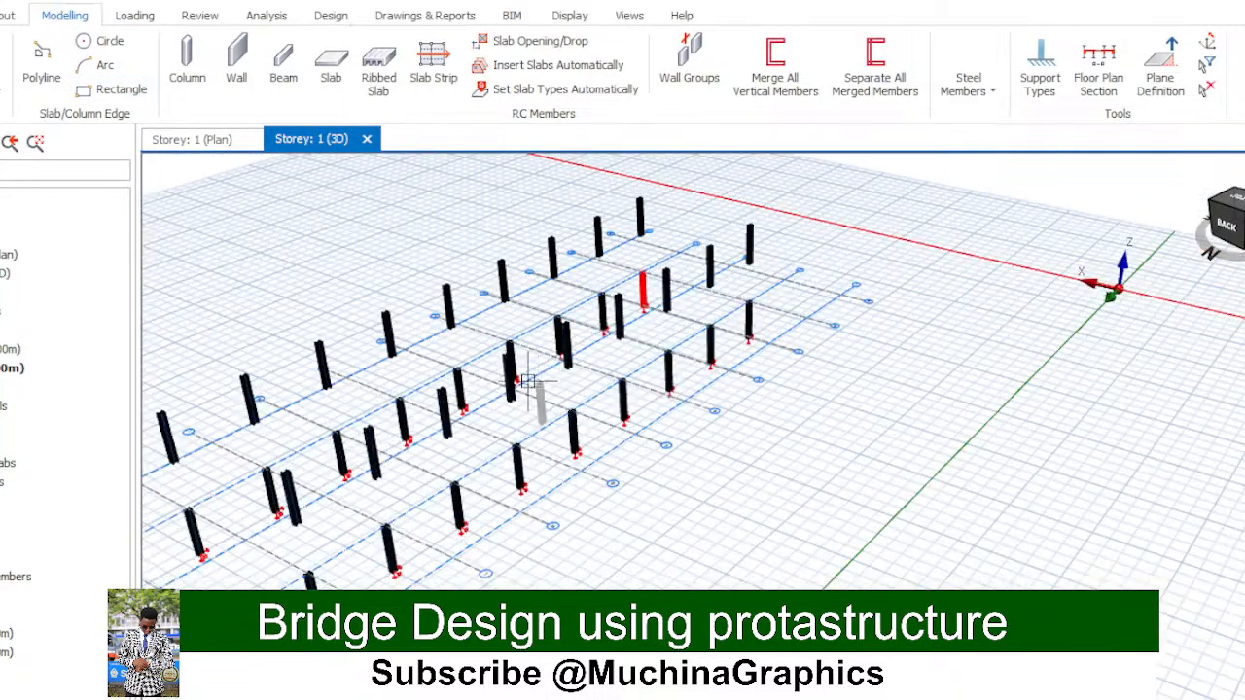
{"action": "left_click", "coordinate": [195, 139]}
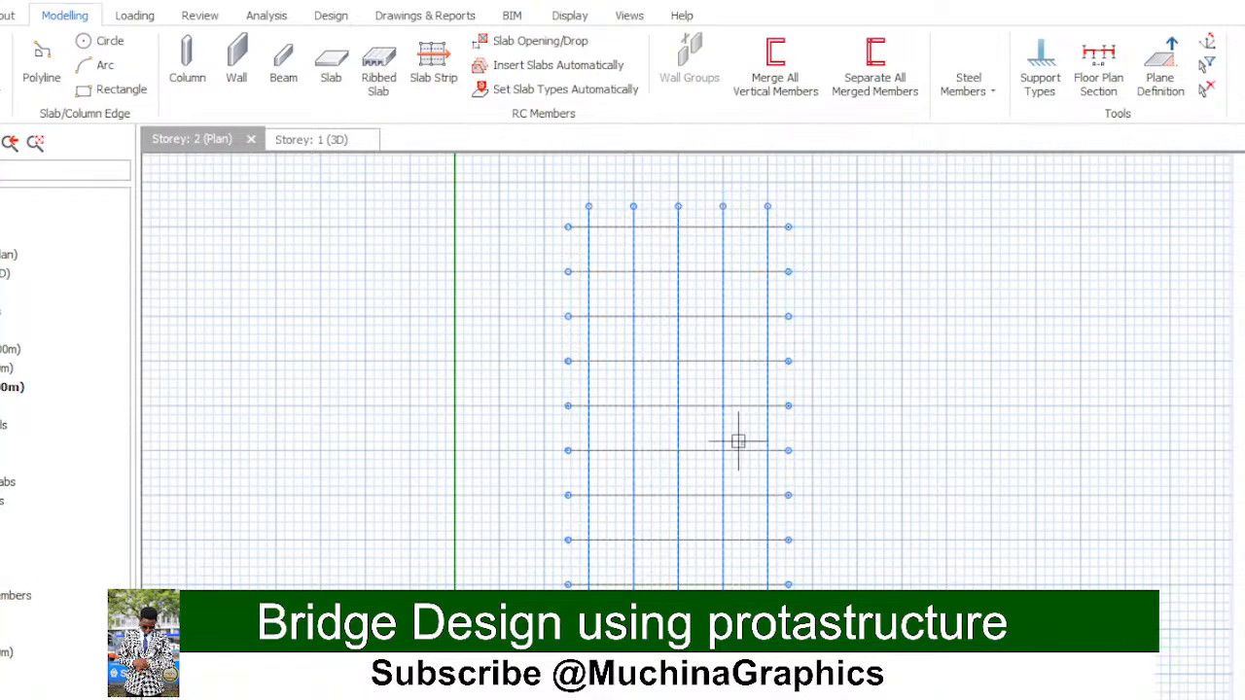
{"action": "left_click", "coordinate": [333, 142]}
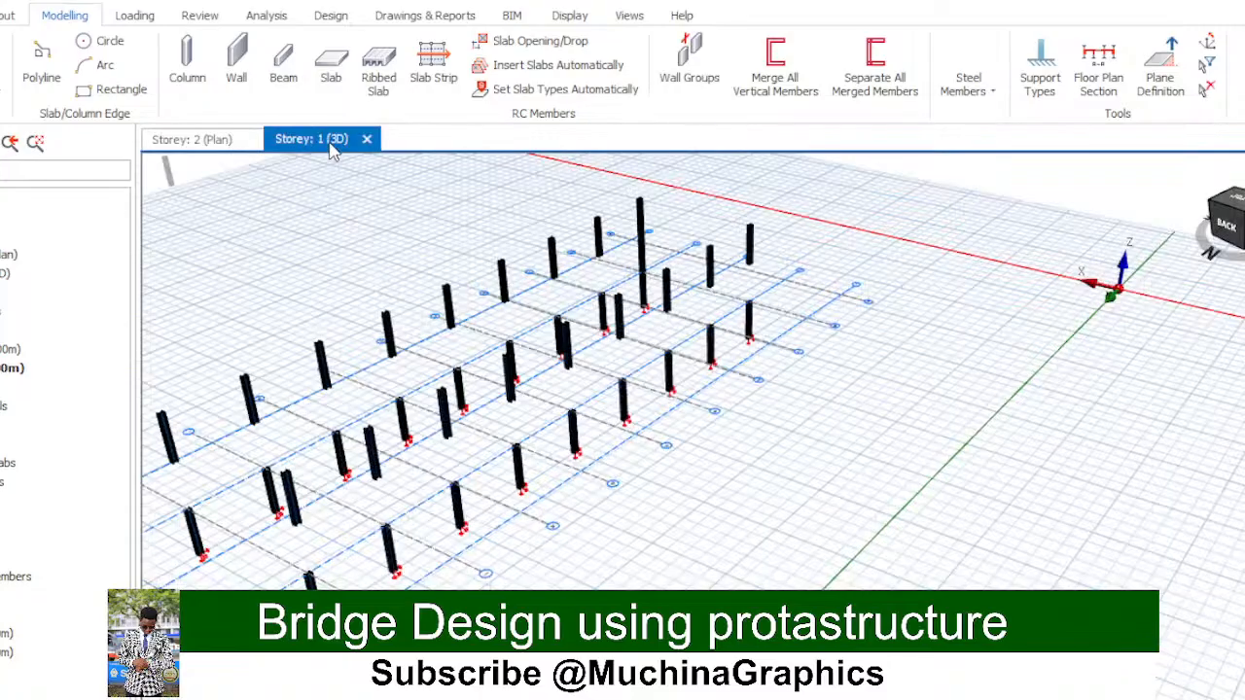
{"action": "mouse_move", "coordinate": [720, 433]}
{"action": "middle_mouse_down"}
{"action": "mouse_move", "coordinate": [602, 424]}
{"action": "mouse_move", "coordinate": [574, 360]}
{"action": "mouse_move", "coordinate": [724, 325]}
{"action": "mouse_move", "coordinate": [758, 394]}
{"action": "mouse_move", "coordinate": [875, 433]}
{"action": "middle_mouse_up"}
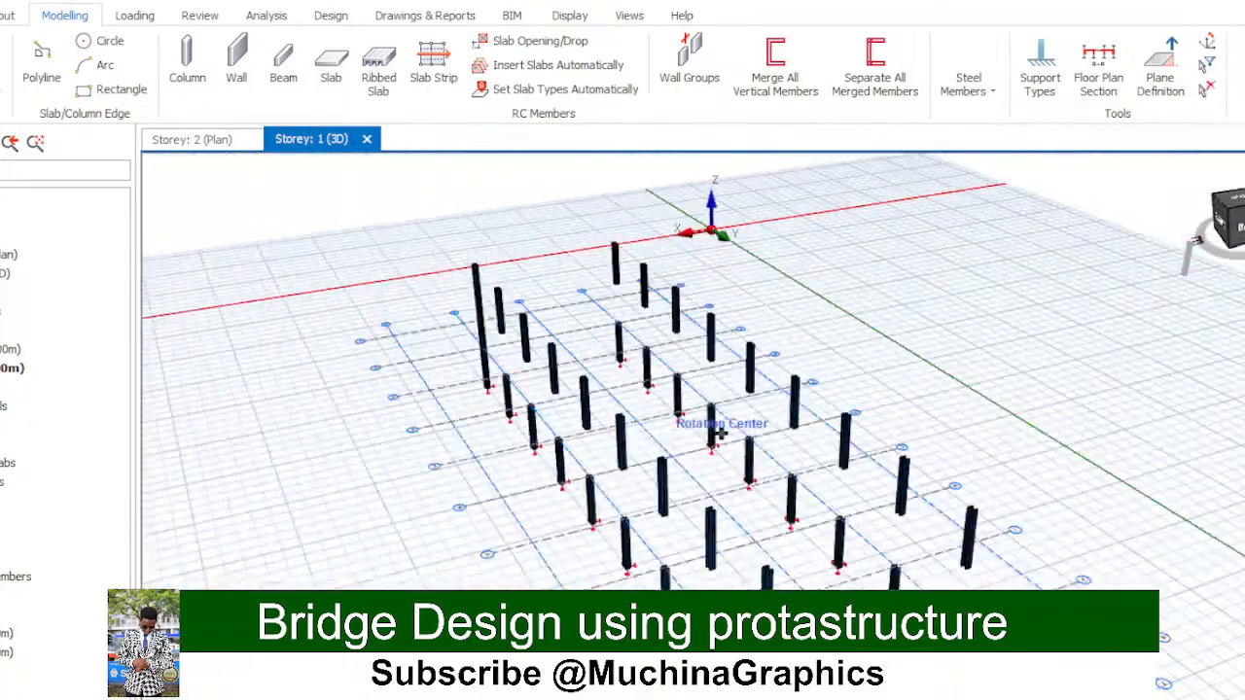
{"action": "mouse_move", "coordinate": [1065, 235]}
{"action": "middle_mouse_down"}
{"action": "mouse_move", "coordinate": [1220, 223]}
{"action": "mouse_move", "coordinate": [1069, 240]}
{"action": "mouse_move", "coordinate": [1092, 208]}
{"action": "mouse_move", "coordinate": [1079, 194]}
{"action": "middle_mouse_up"}
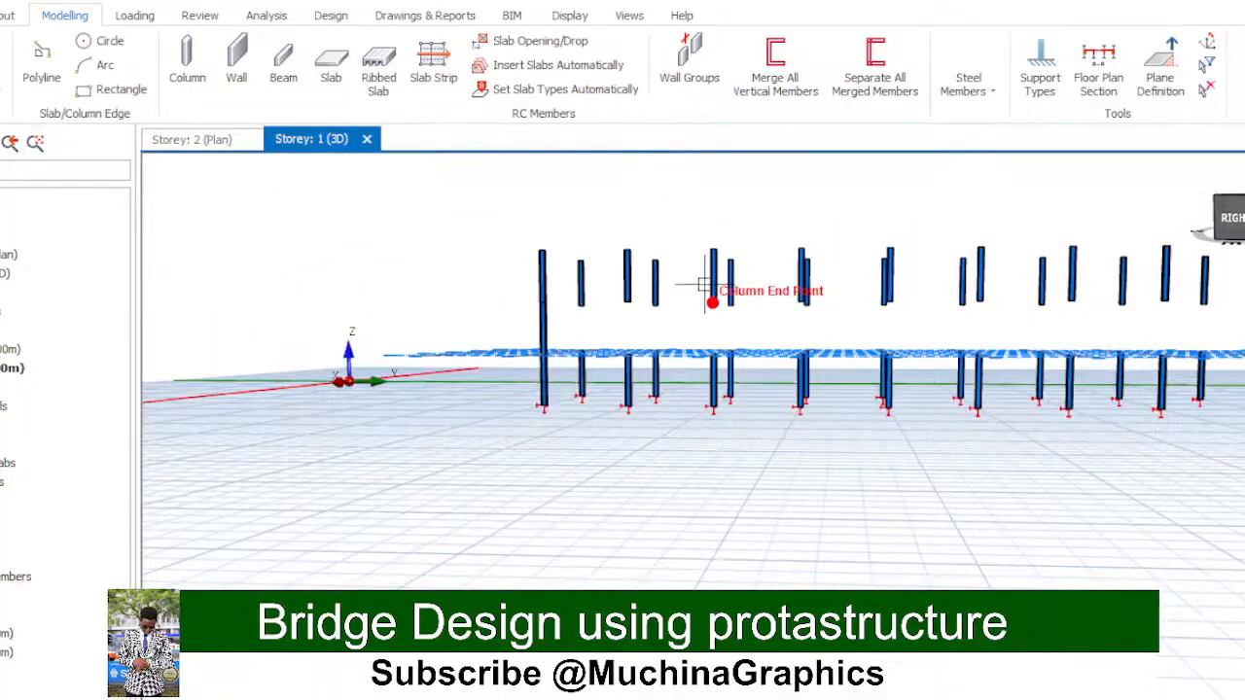
Step: Try to copy the middle column of the complete end stack from its base point to the neighbouring columns in the 3D view
{"action": "left_click", "coordinate": [714, 274]}
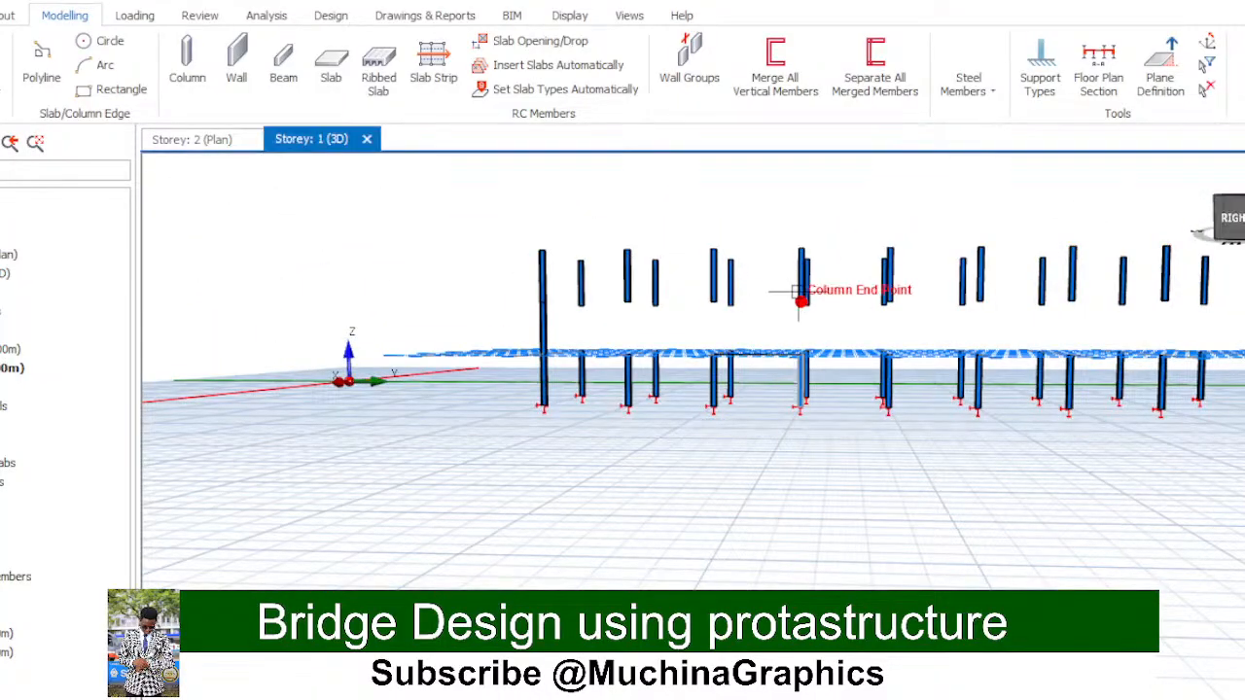
{"action": "key", "text": "Escape"}
{"action": "left_click", "coordinate": [543, 328]}
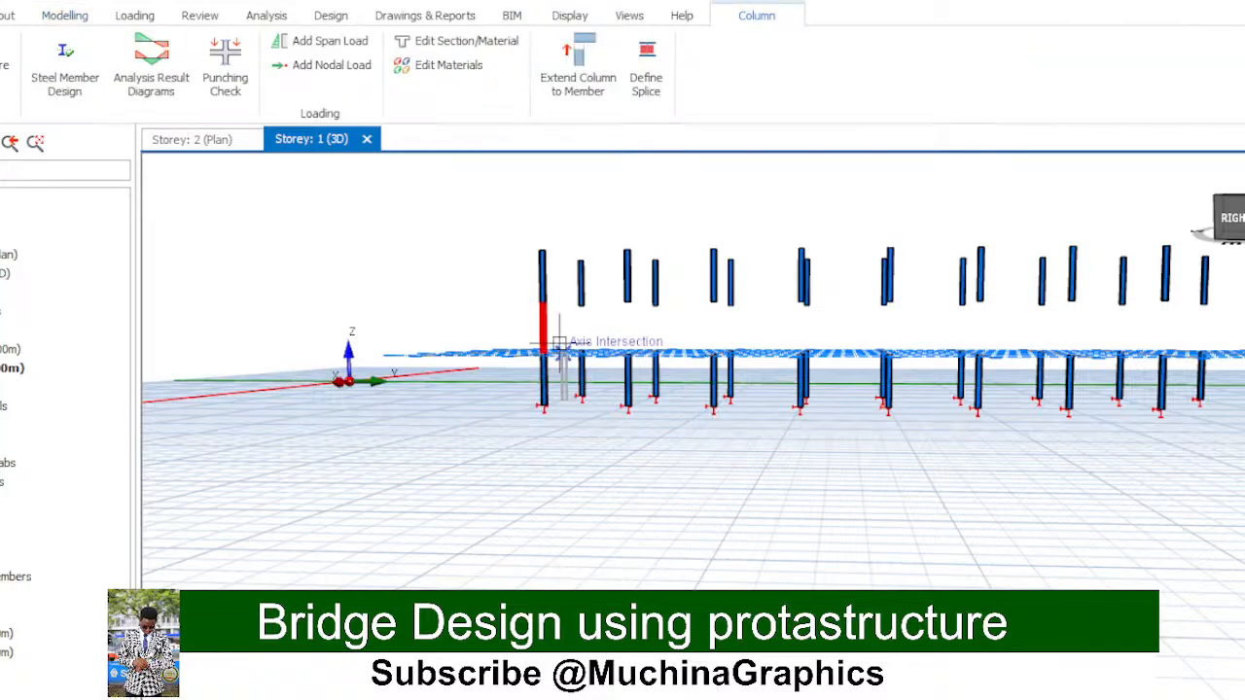
{"action": "right_click", "coordinate": [551, 314]}
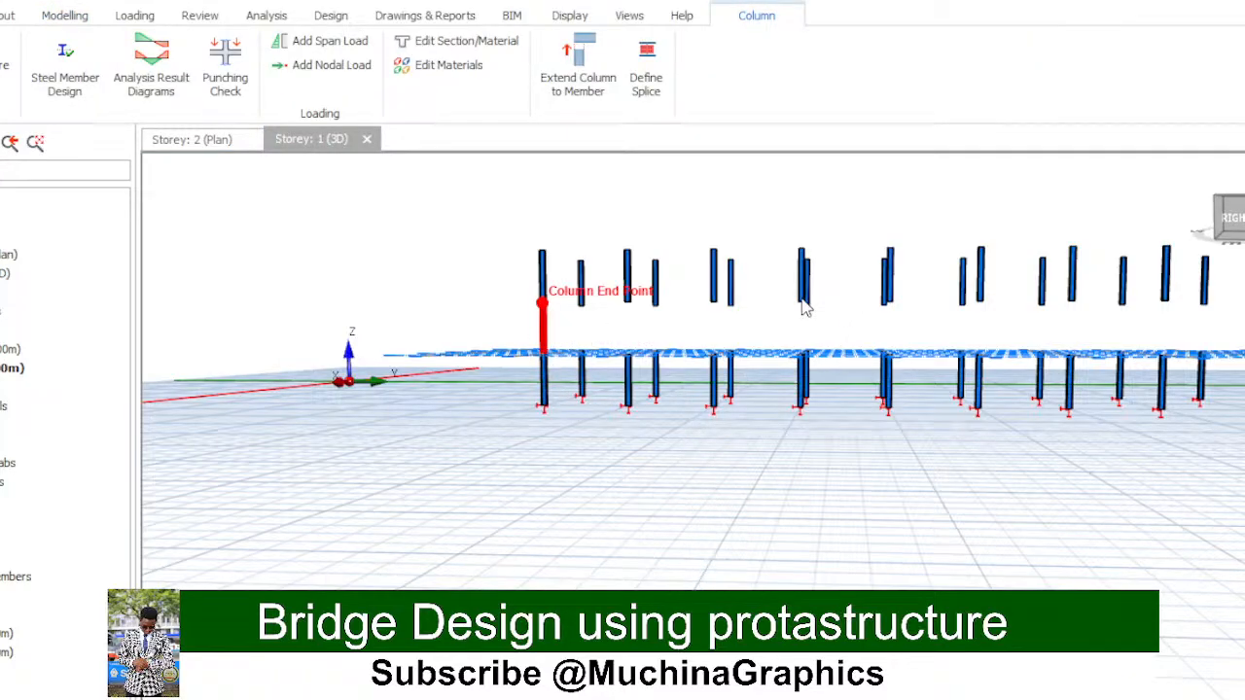
{"action": "left_click", "coordinate": [805, 307]}
{"action": "left_click", "coordinate": [1202, 235]}
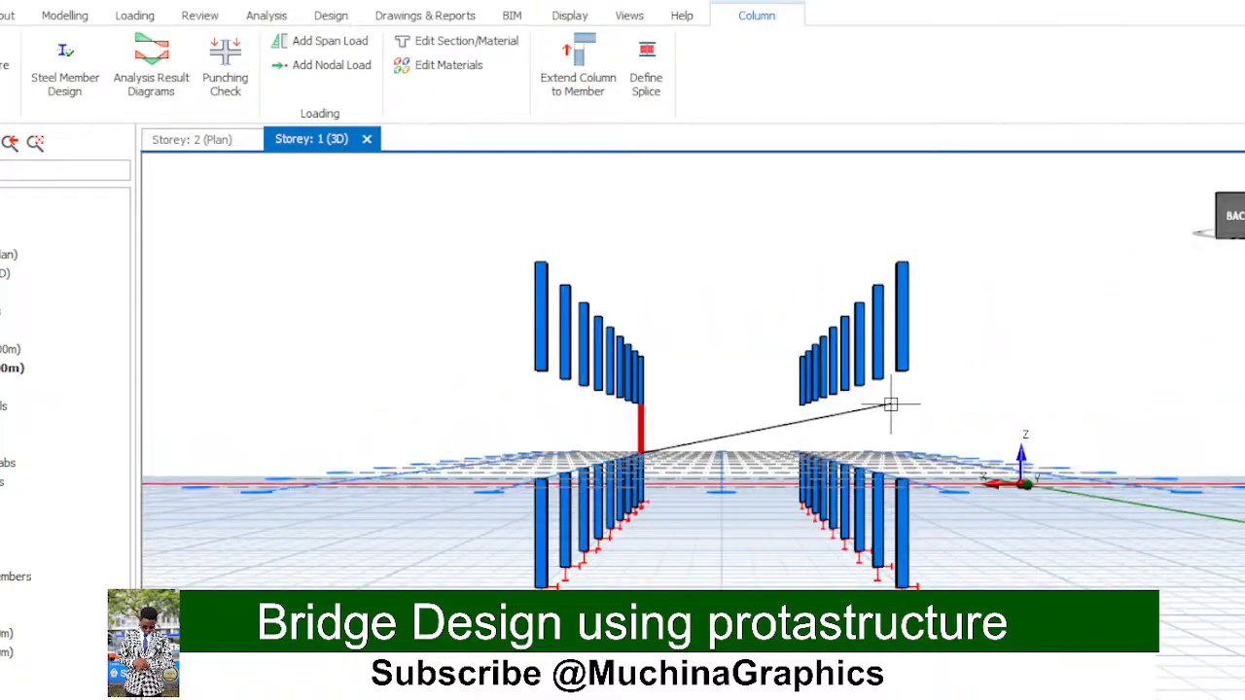
{"action": "left_click", "coordinate": [1220, 218]}
{"action": "mouse_move", "coordinate": [1217, 221]}
{"action": "left_mouse_down"}
{"action": "mouse_move", "coordinate": [1201, 248]}
{"action": "mouse_move", "coordinate": [1143, 218]}
{"action": "mouse_move", "coordinate": [1084, 242]}
{"action": "left_mouse_up"}
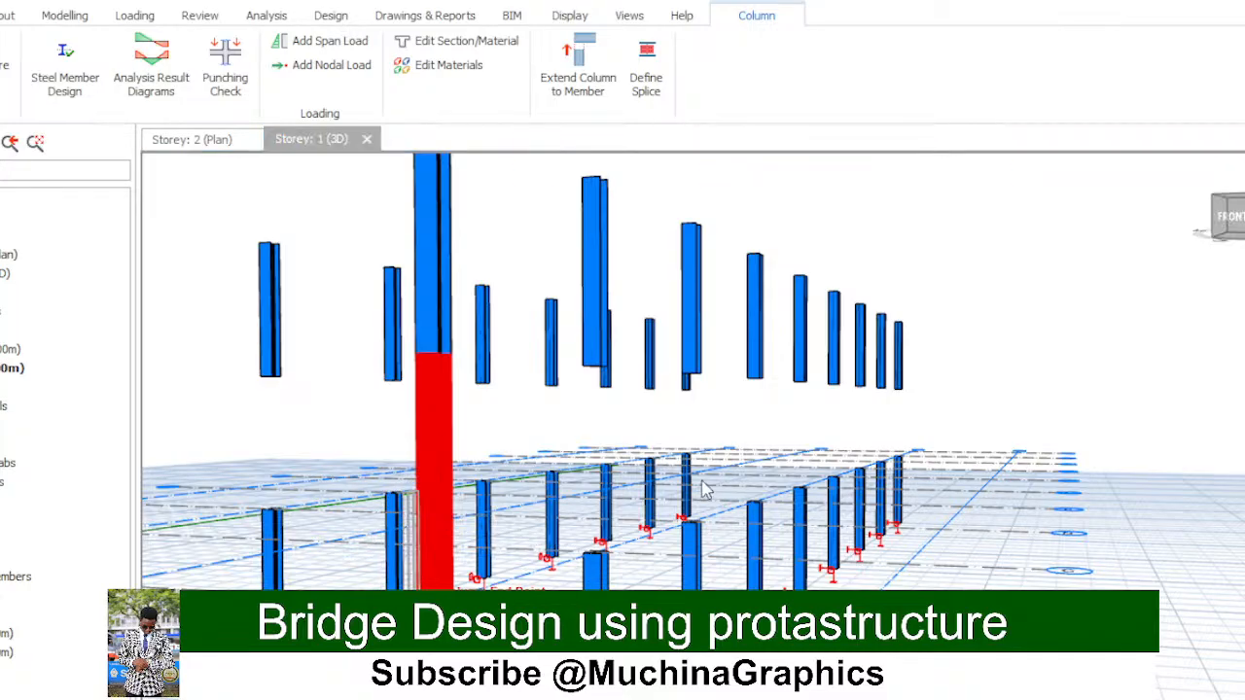
Step: Try to place a steel column on top of the lower column next to the complete end stack
{"action": "left_click", "coordinate": [240, 477]}
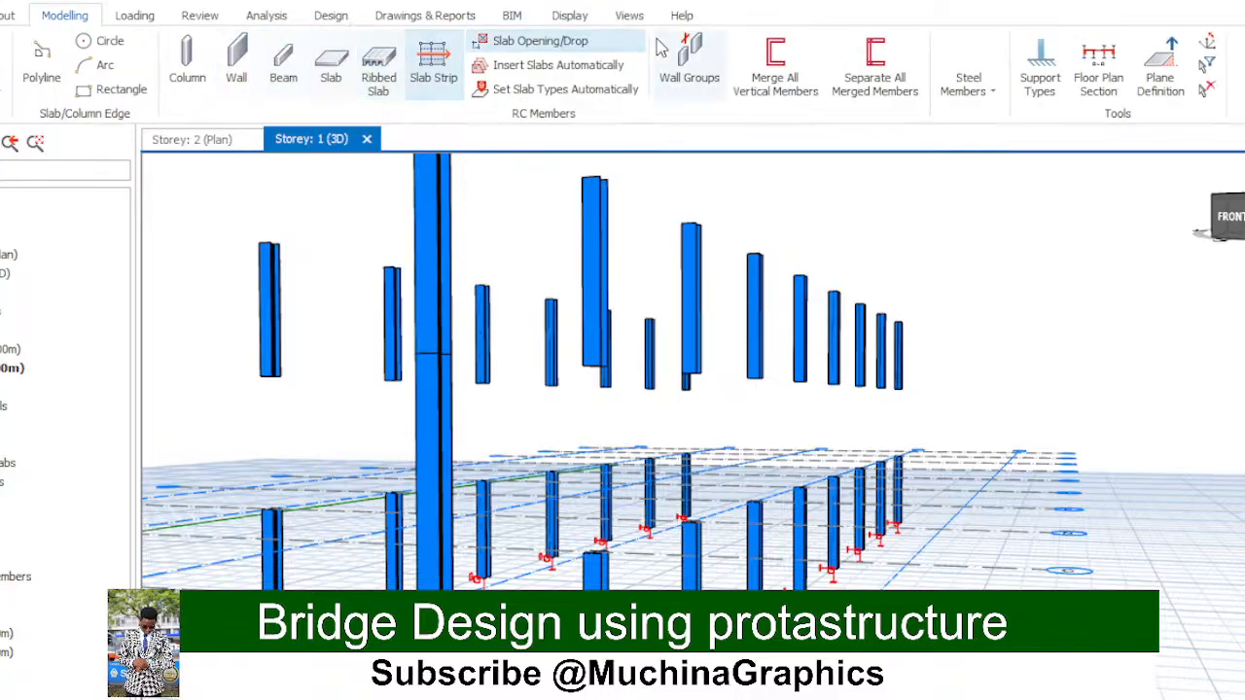
{"action": "left_click", "coordinate": [996, 95]}
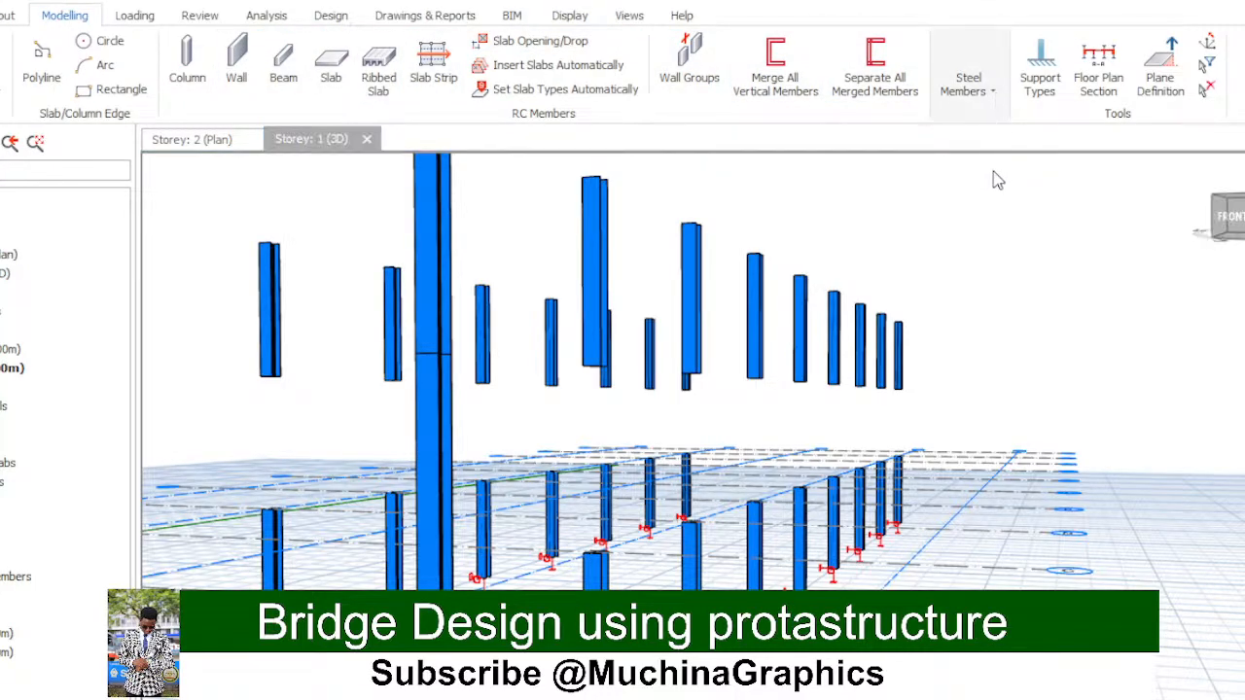
{"action": "left_click", "coordinate": [952, 181]}
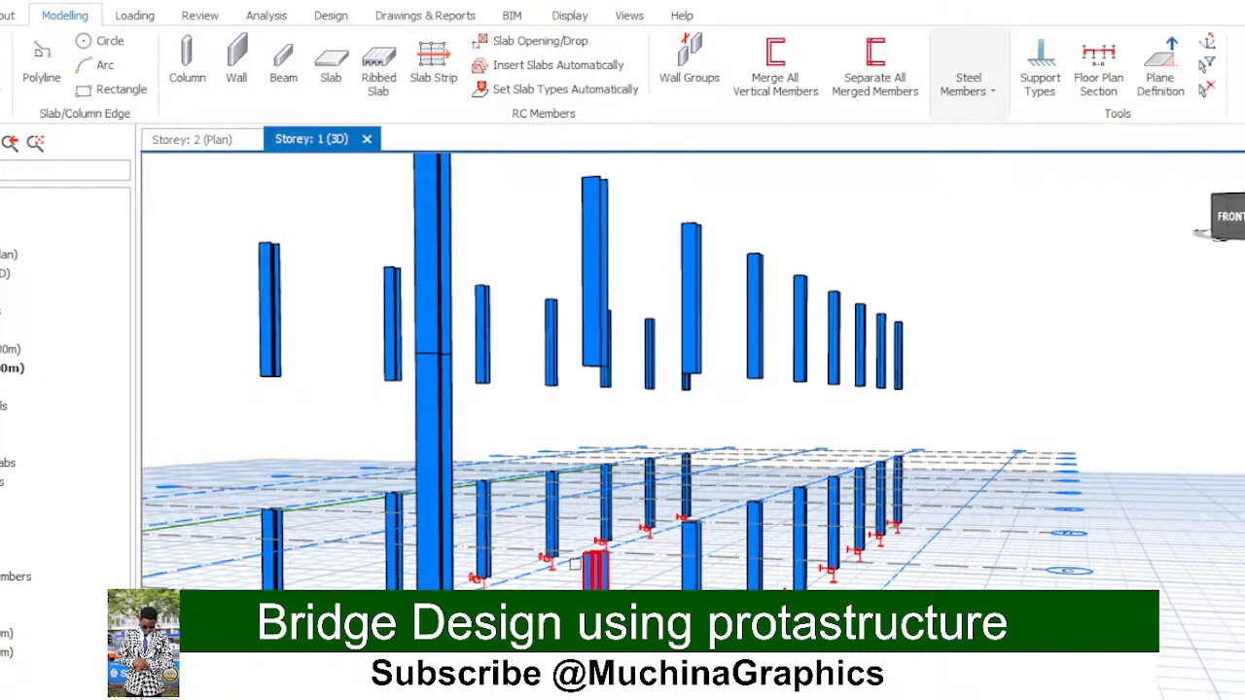
{"action": "left_click", "coordinate": [595, 569]}
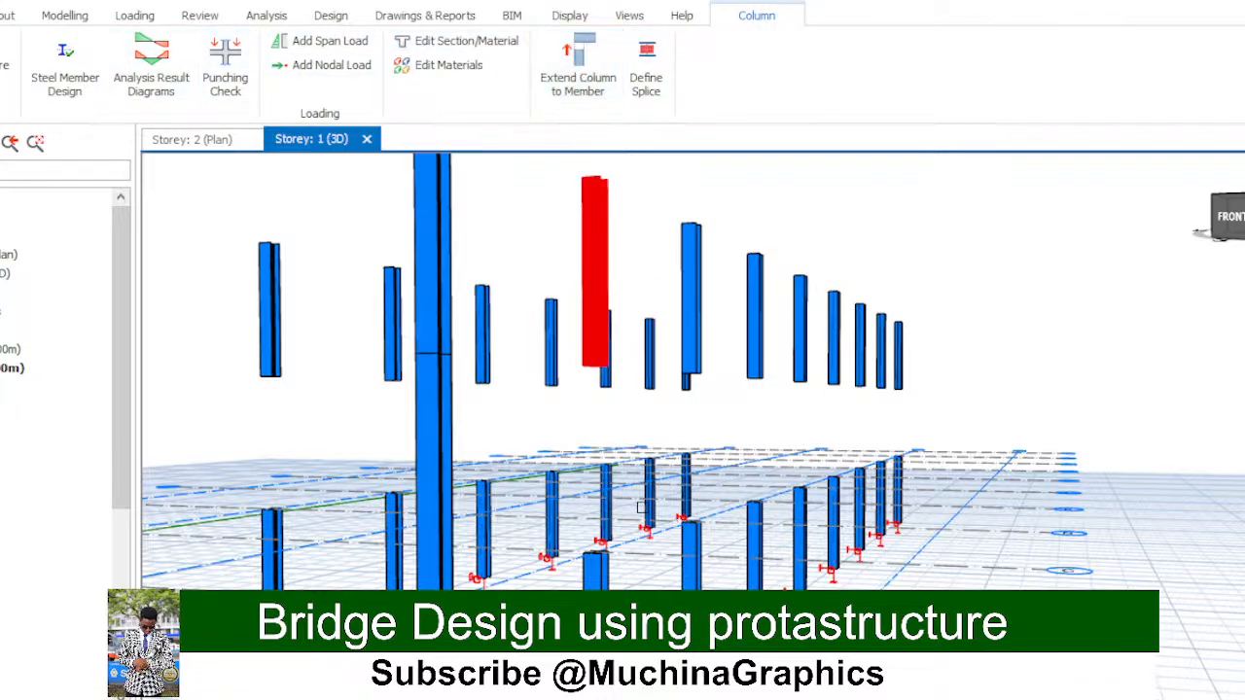
Step: Try to extend the upper column next to the complete end stack to a member with Extend Column to Member
{"action": "left_click", "coordinate": [612, 80]}
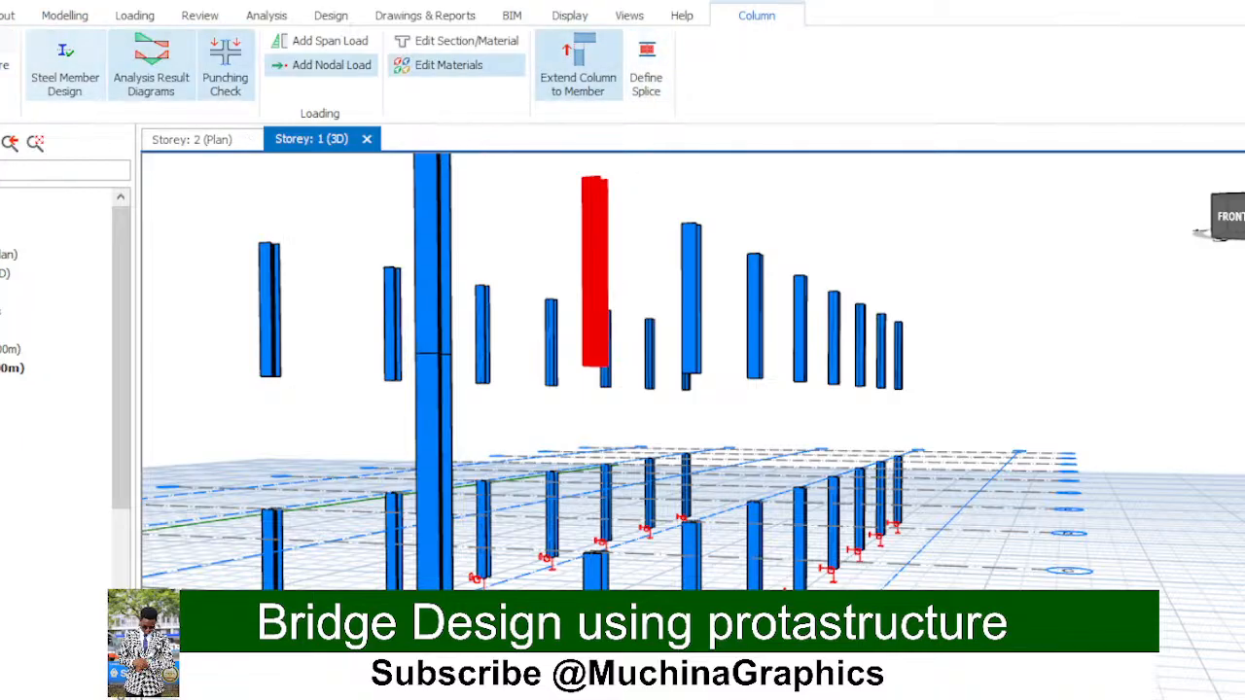
{"action": "scroll", "coordinate": [1160, 313], "scroll_direction": "down", "scroll_amount": 6}
{"action": "scroll", "coordinate": [998, 396], "scroll_direction": "up", "scroll_amount": 6}
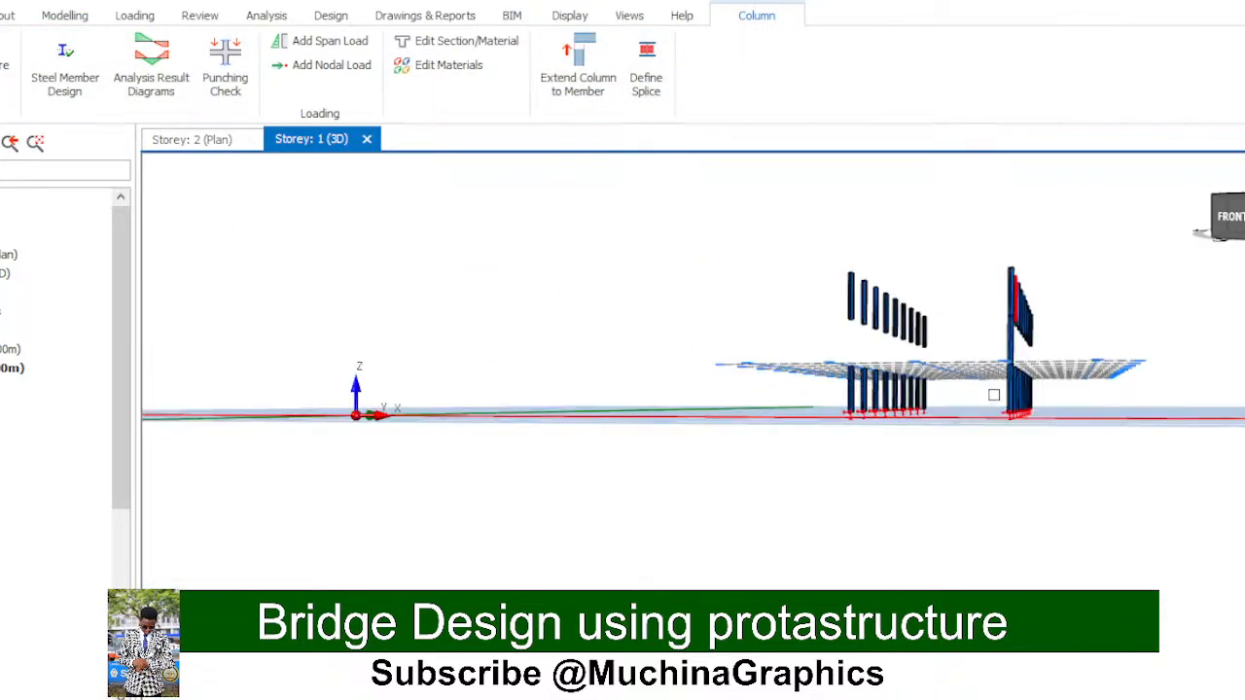
{"action": "mouse_move", "coordinate": [999, 396]}
{"action": "middle_mouse_down"}
{"action": "mouse_move", "coordinate": [1176, 222]}
{"action": "mouse_move", "coordinate": [1166, 255]}
{"action": "mouse_move", "coordinate": [1205, 253]}
{"action": "middle_mouse_up"}
{"action": "scroll", "coordinate": [613, 359], "scroll_direction": "up", "scroll_amount": 5}
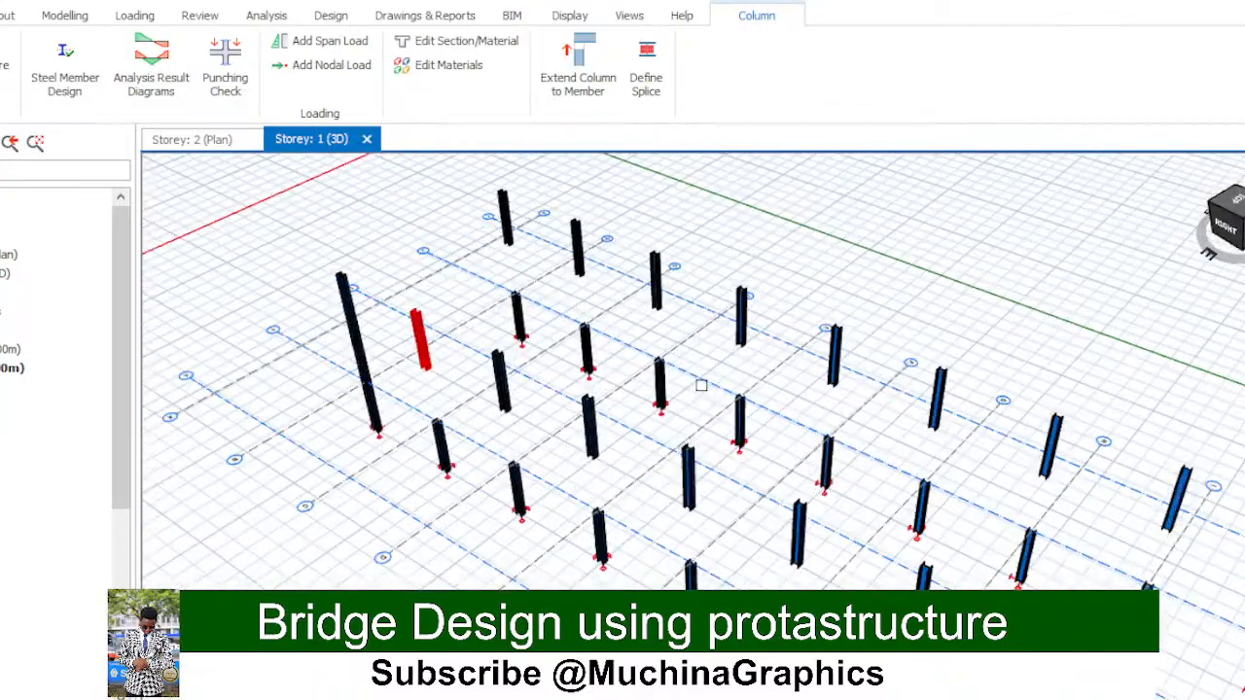
{"action": "mouse_move", "coordinate": [1224, 226]}
{"action": "left_mouse_down"}
{"action": "mouse_move", "coordinate": [1174, 250]}
{"action": "mouse_move", "coordinate": [1150, 202]}
{"action": "left_mouse_up"}
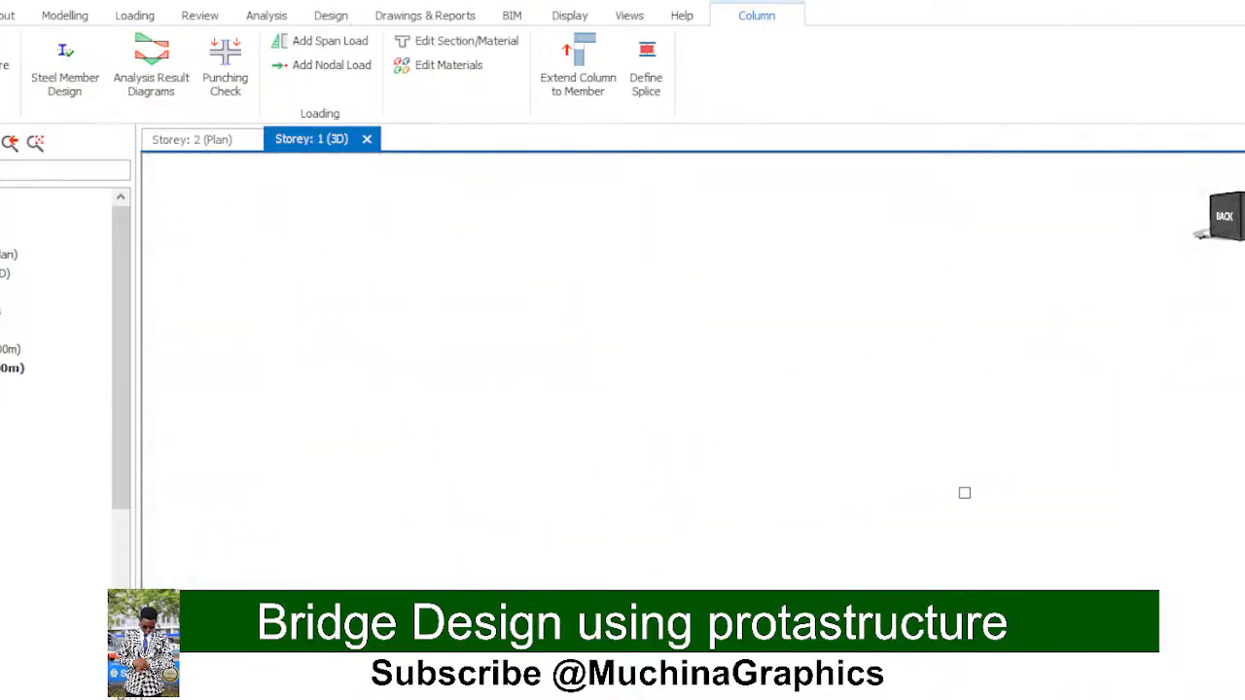
{"action": "left_click_drag", "start_coordinate": [1225, 216], "coordinate": [1149, 194]}
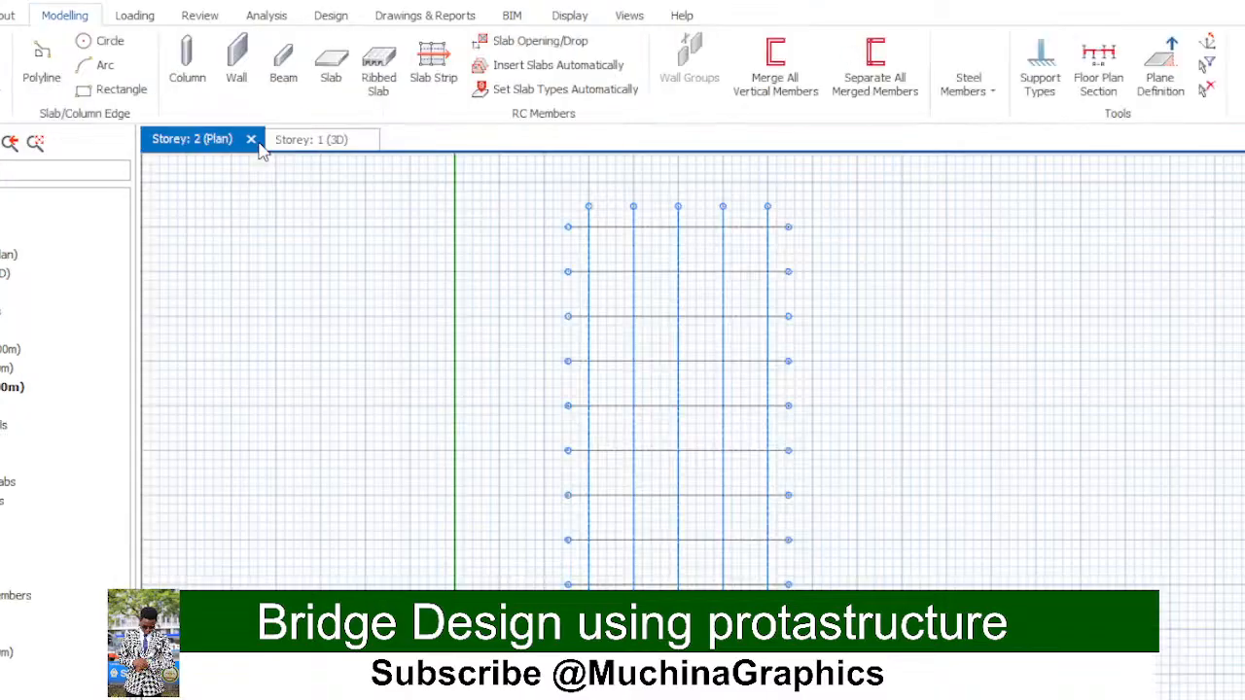
Step: Close the Storey 2 plan and show the whole axis grid in the Storey 1 plan
{"action": "left_click", "coordinate": [194, 140]}
{"action": "left_click", "coordinate": [251, 140]}
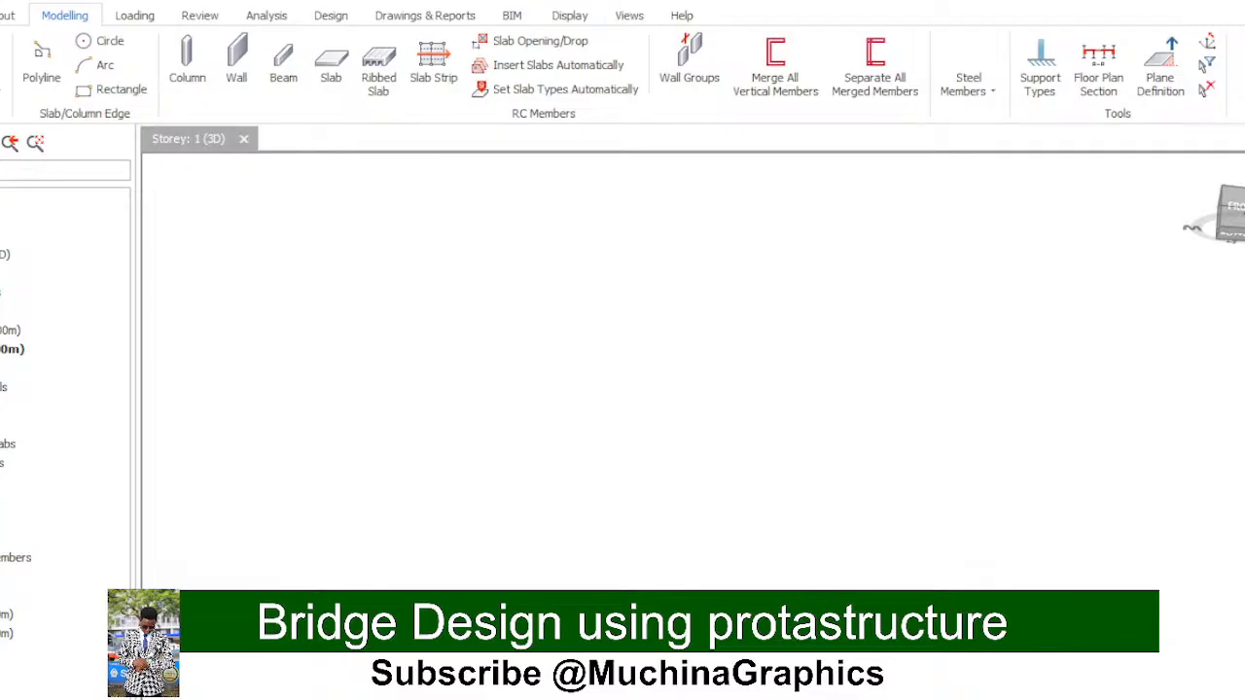
{"action": "left_click", "coordinate": [775, 531]}
{"action": "left_click", "coordinate": [794, 289]}
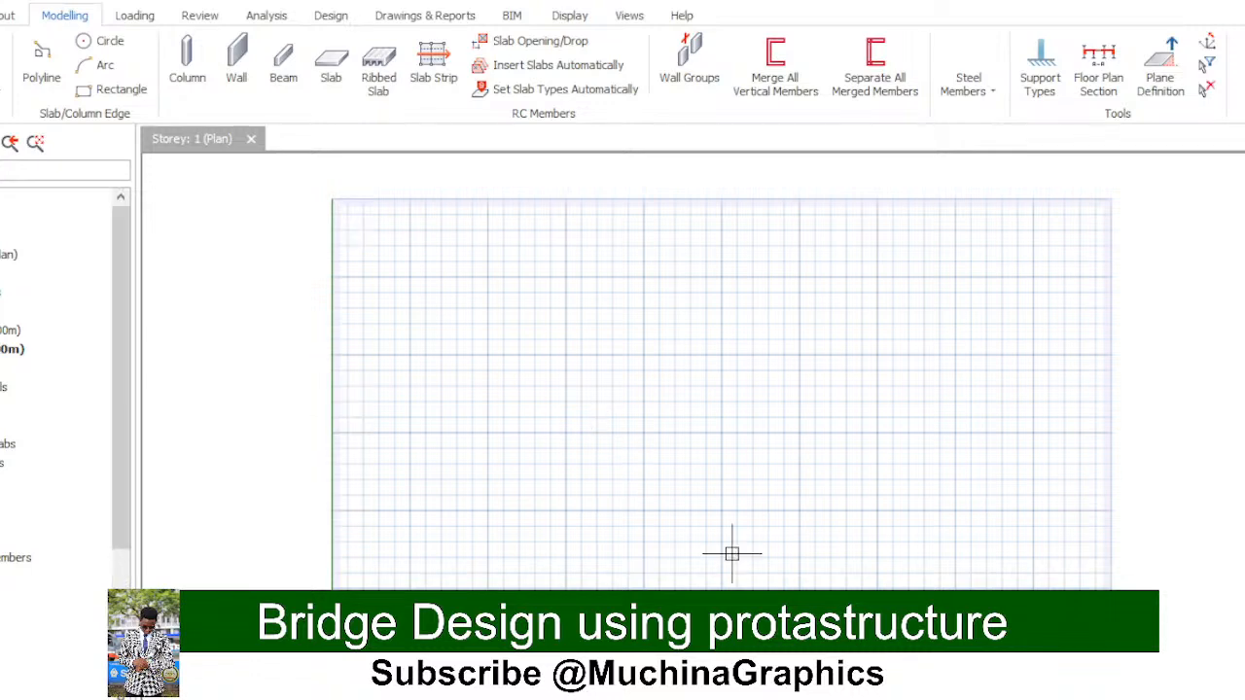
{"action": "scroll", "coordinate": [724, 536], "scroll_direction": "down", "scroll_amount": 6}
{"action": "scroll", "coordinate": [715, 453], "scroll_direction": "up", "scroll_amount": 3}
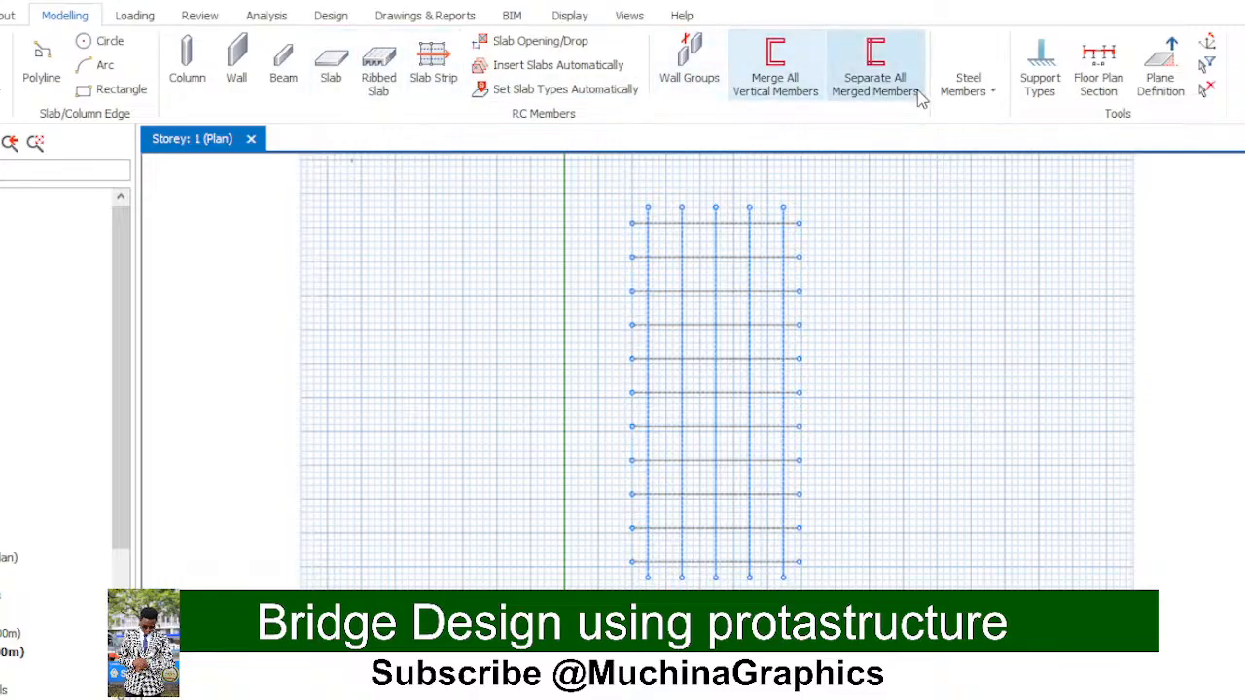
Step: Try to draw a steel member along the second vertical axis between two axis intersections in the Storey 1 plan
{"action": "left_click", "coordinate": [990, 100]}
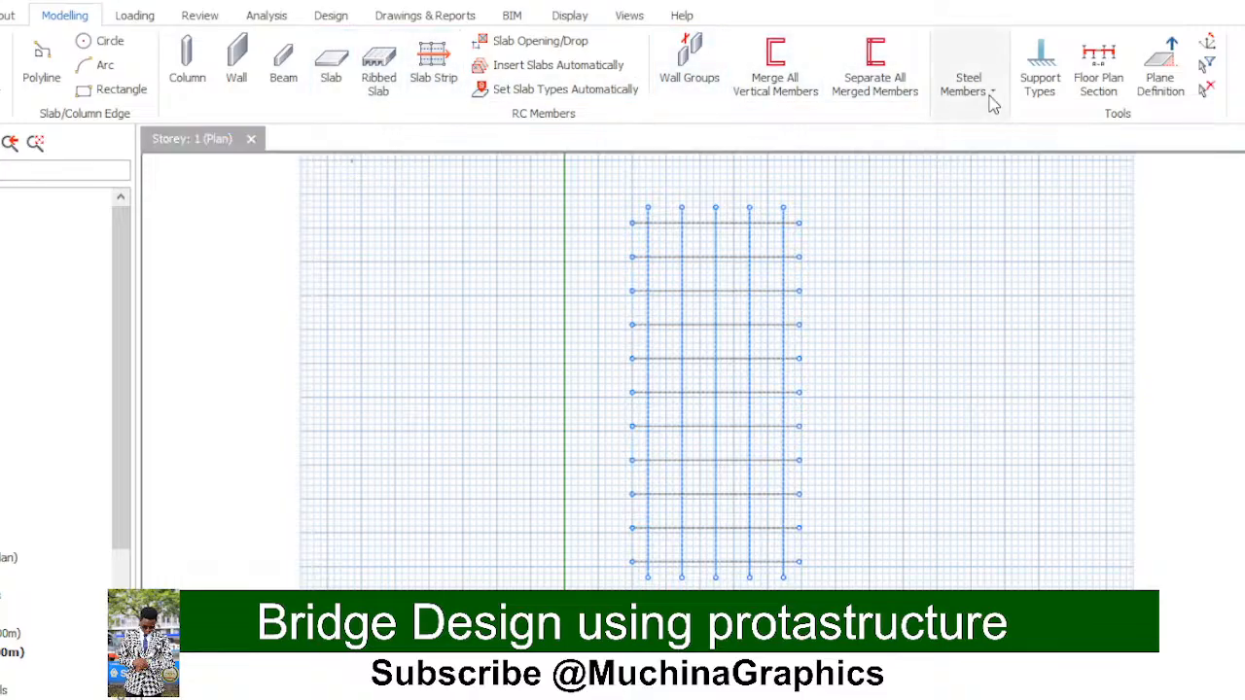
{"action": "left_click", "coordinate": [955, 159]}
{"action": "left_click", "coordinate": [681, 292]}
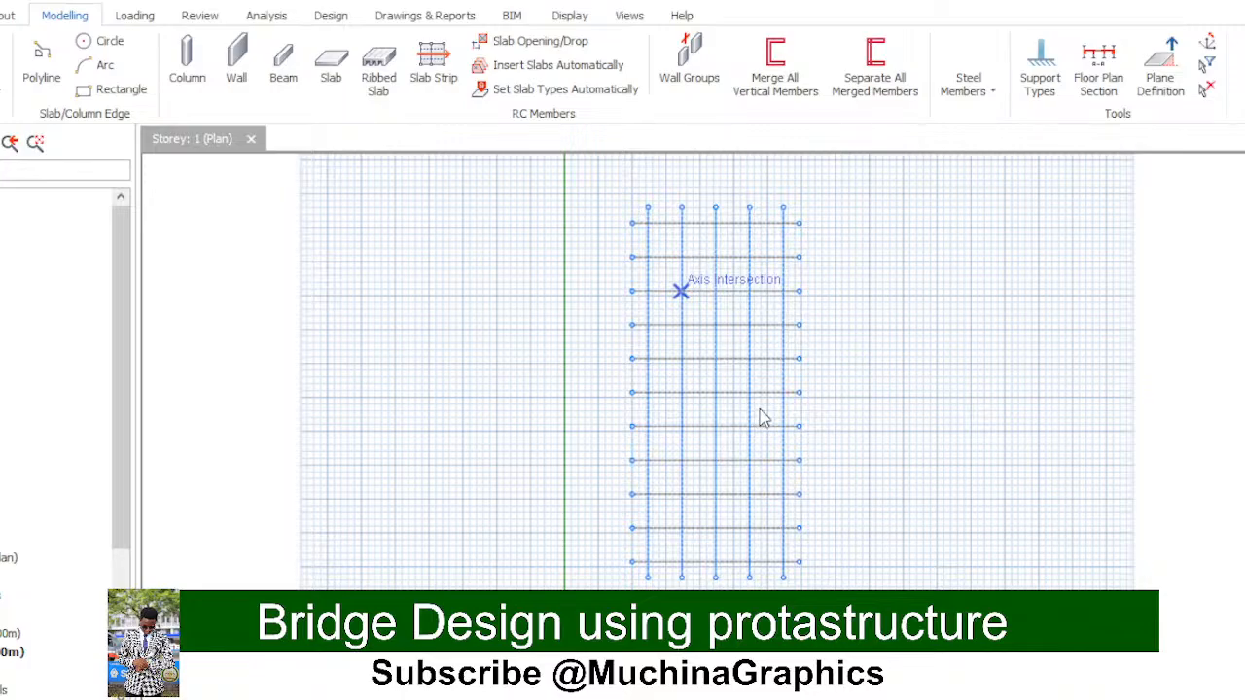
{"action": "left_click", "coordinate": [680, 530]}
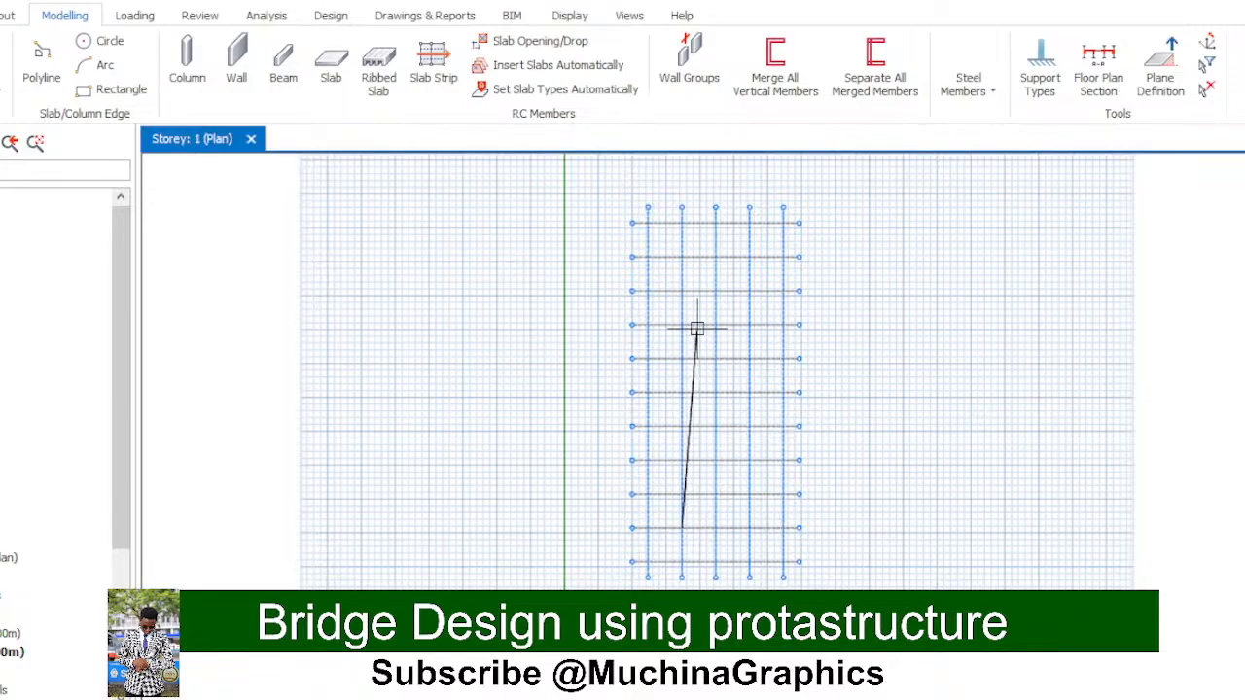
{"action": "left_click", "coordinate": [687, 288]}
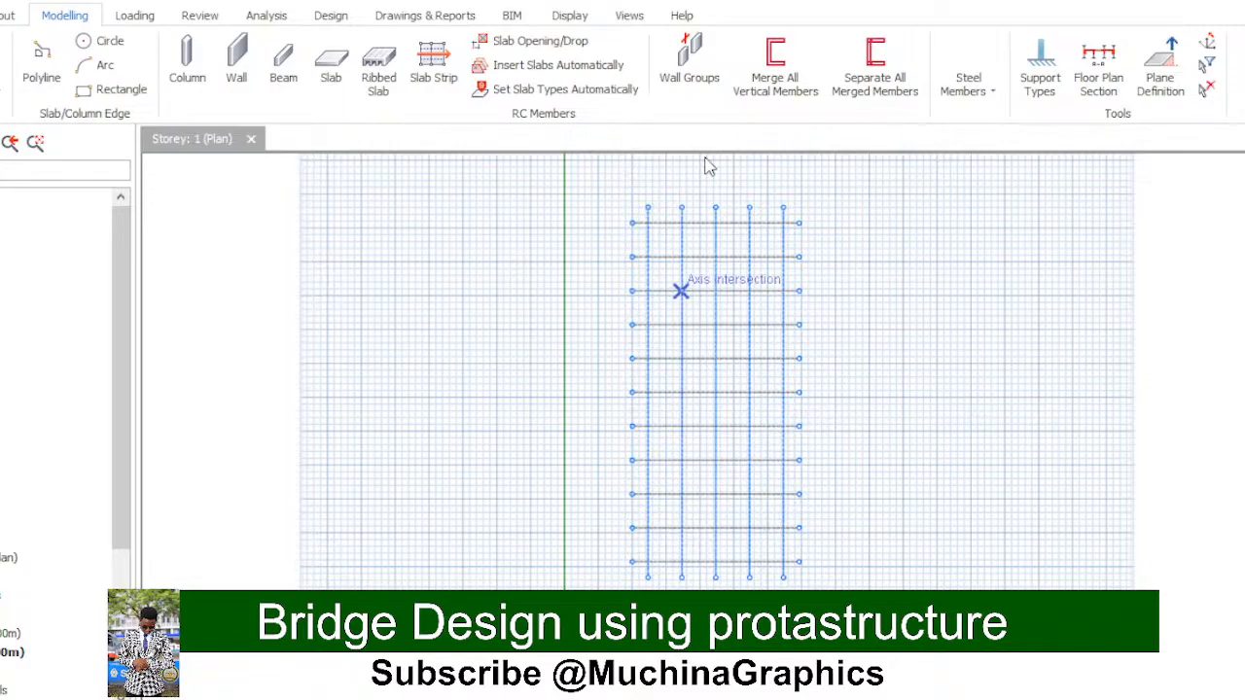
{"action": "left_click", "coordinate": [797, 294]}
{"action": "left_click", "coordinate": [319, 90]}
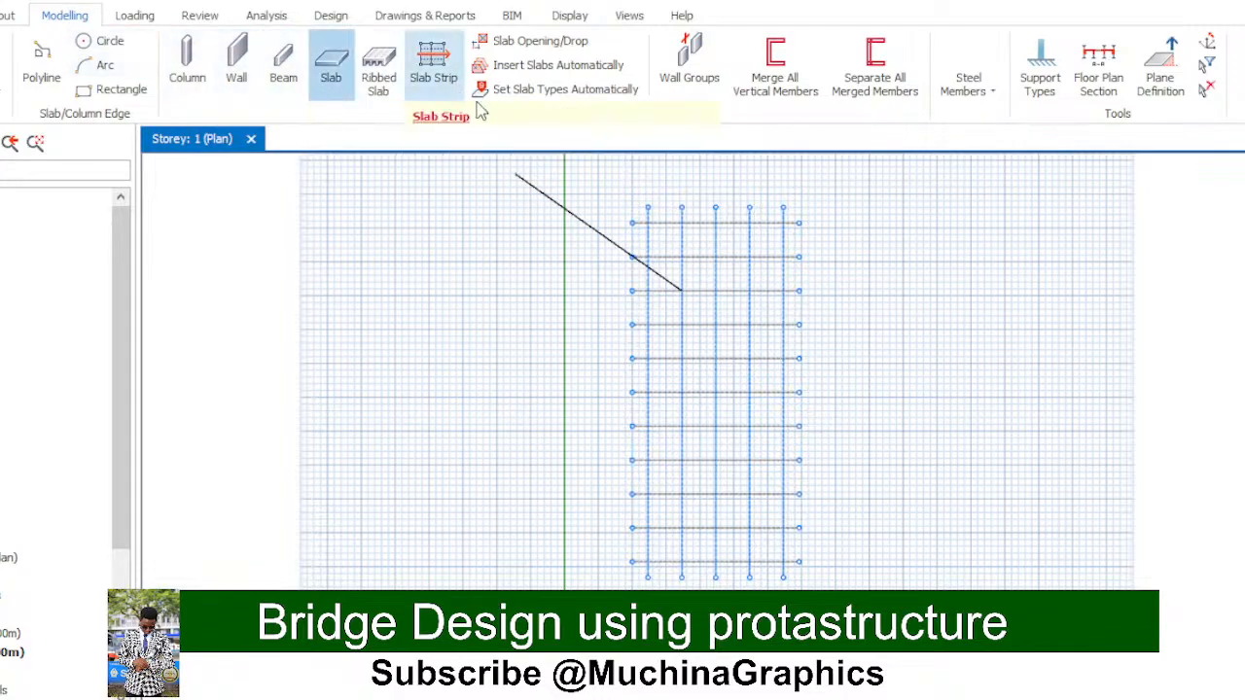
{"action": "key", "text": "Escape"}
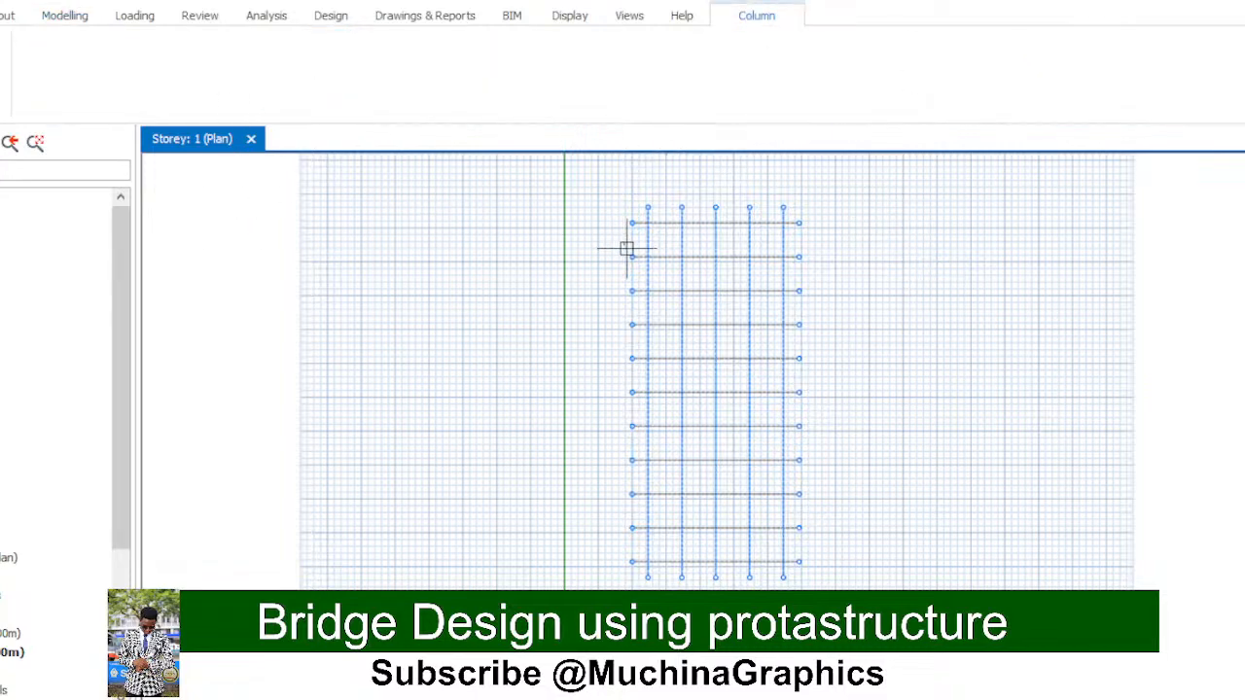
Step: Try to place a column at the intersection of axis H and the second vertical axis in the Storey 1 plan
{"action": "scroll", "coordinate": [306, 328], "scroll_direction": "down", "scroll_amount": 5}
{"action": "scroll", "coordinate": [359, 396], "scroll_direction": "up", "scroll_amount": 4}
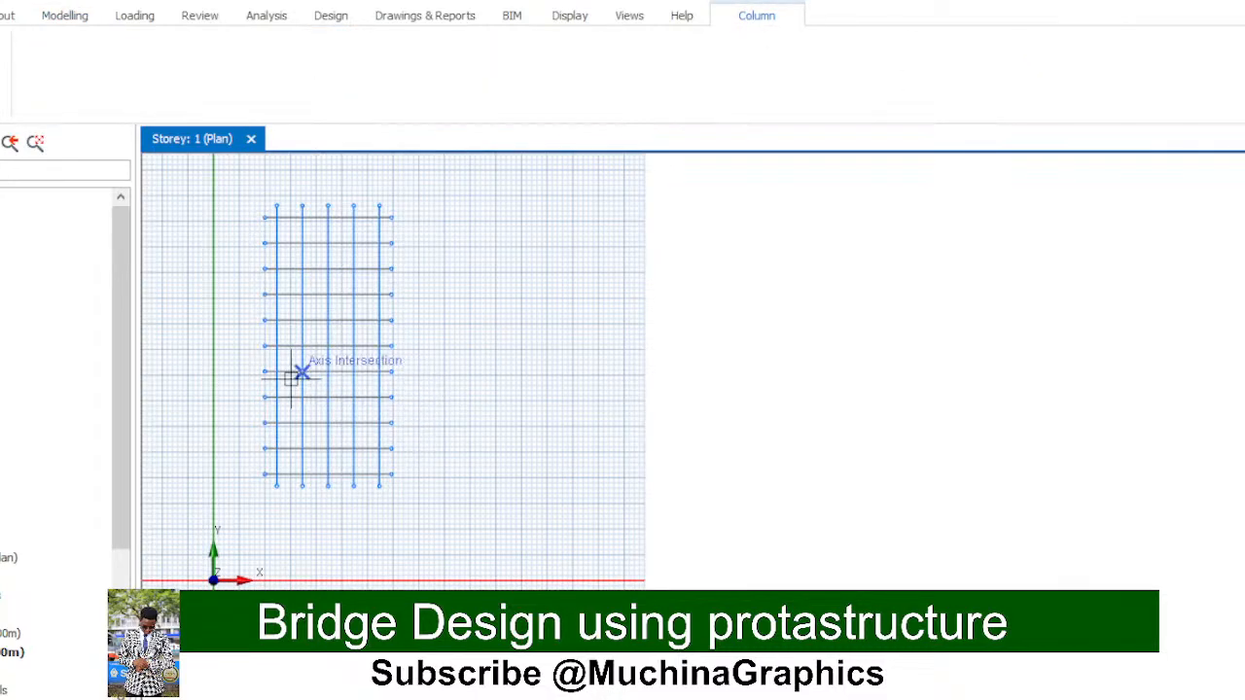
{"action": "scroll", "coordinate": [247, 320], "scroll_direction": "up", "scroll_amount": 3}
{"action": "scroll", "coordinate": [247, 319], "scroll_direction": "down", "scroll_amount": 3}
{"action": "scroll", "coordinate": [248, 321], "scroll_direction": "up", "scroll_amount": 3}
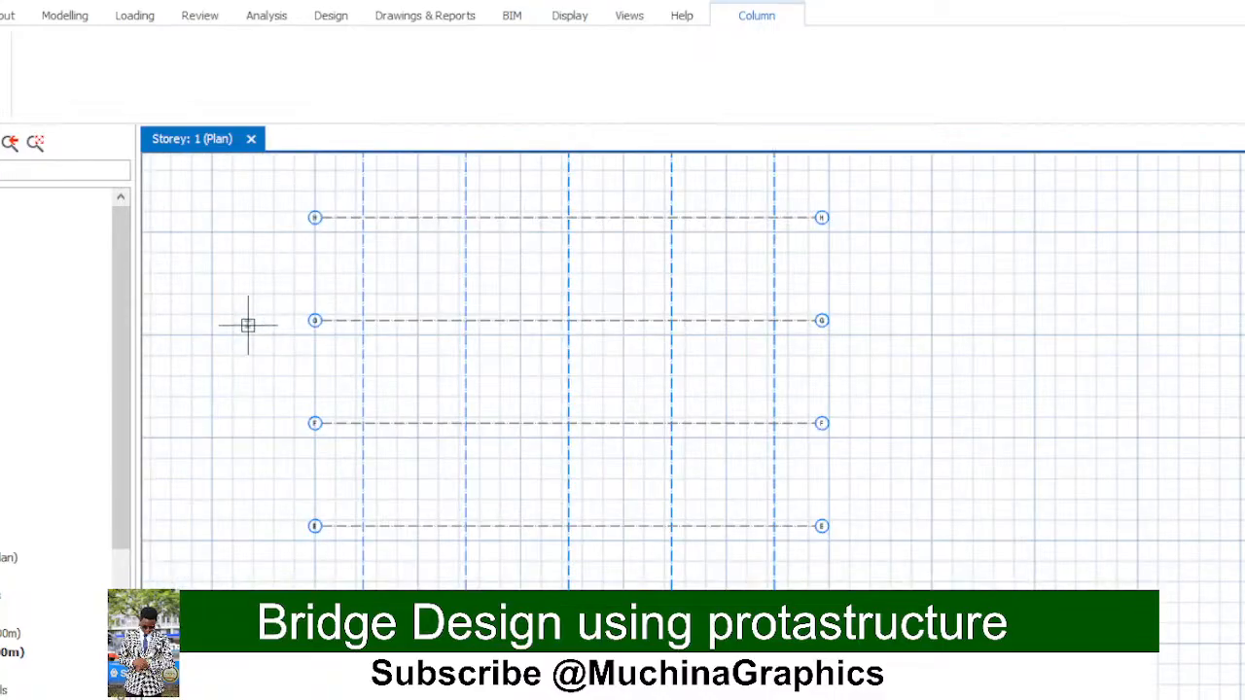
{"action": "scroll", "coordinate": [248, 321], "scroll_direction": "up", "scroll_amount": 2}
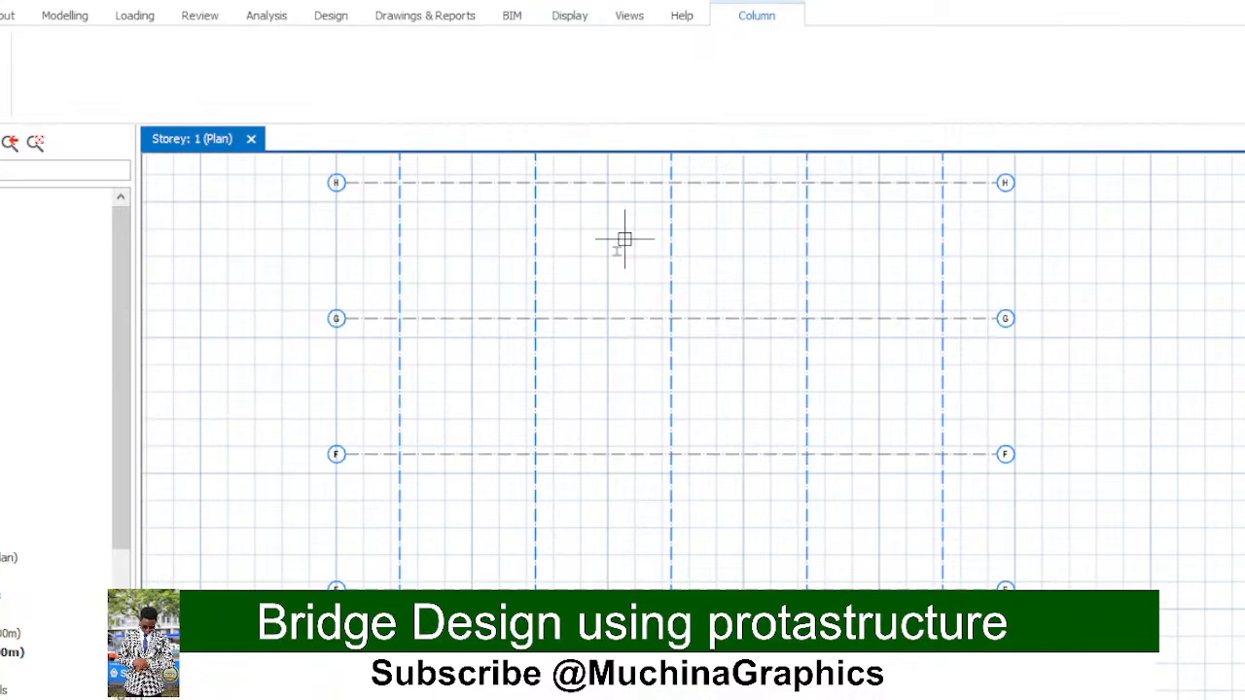
{"action": "scroll", "coordinate": [556, 272], "scroll_direction": "down", "scroll_amount": 3}
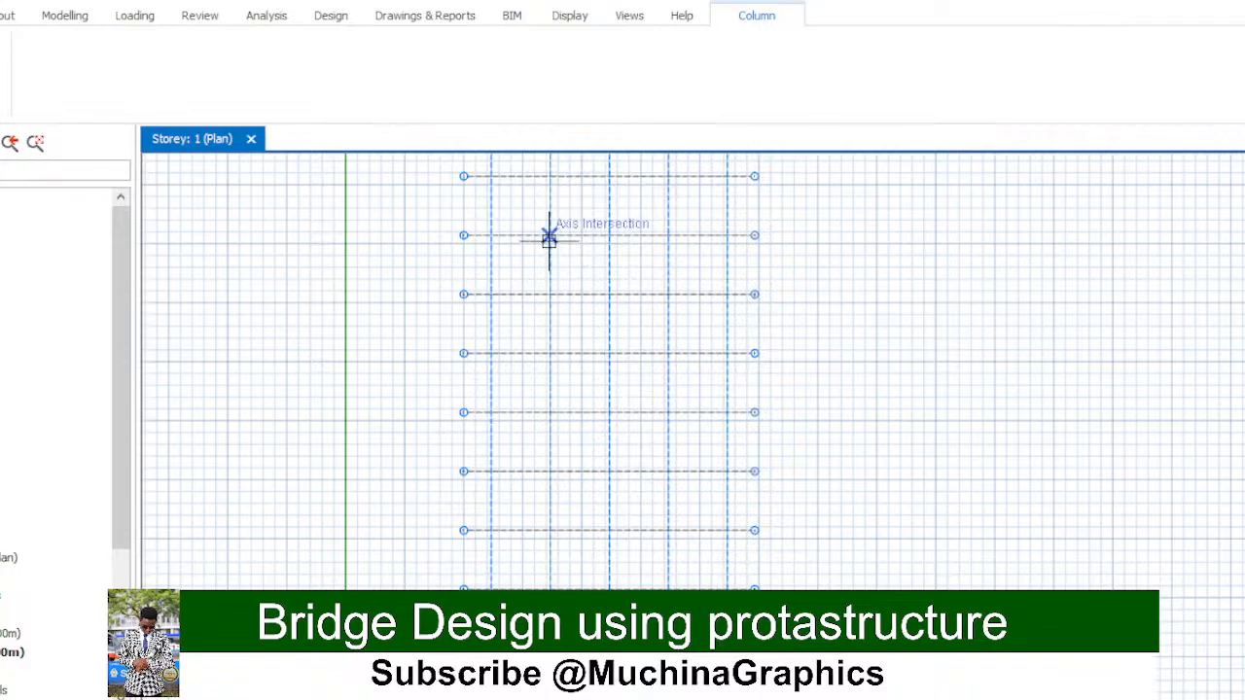
{"action": "left_click", "coordinate": [548, 251]}
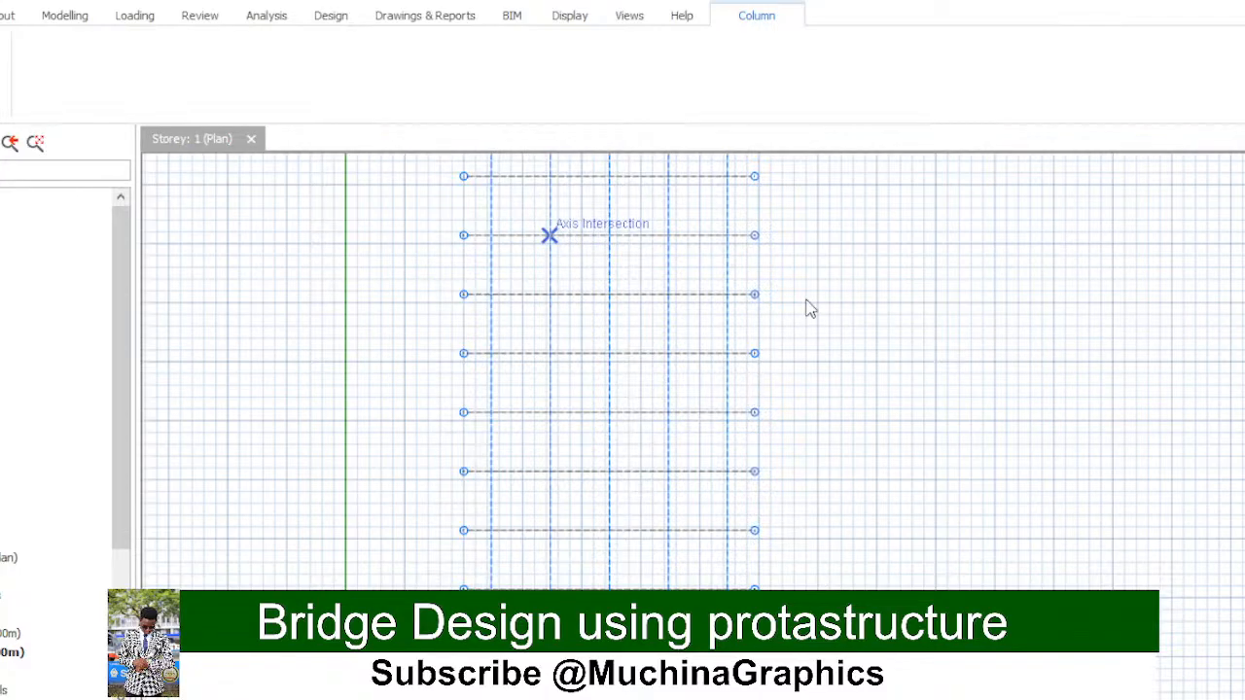
{"action": "scroll", "coordinate": [590, 361], "scroll_direction": "down", "scroll_amount": 3}
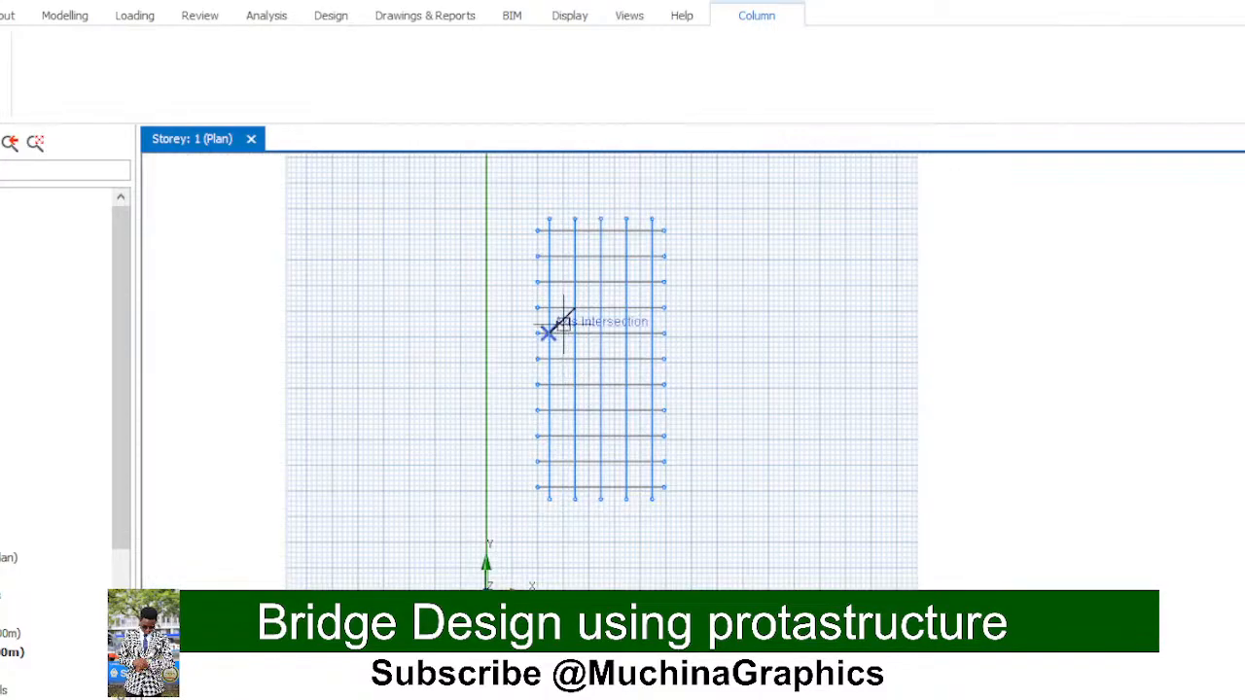
{"action": "scroll", "coordinate": [558, 322], "scroll_direction": "up", "scroll_amount": 3}
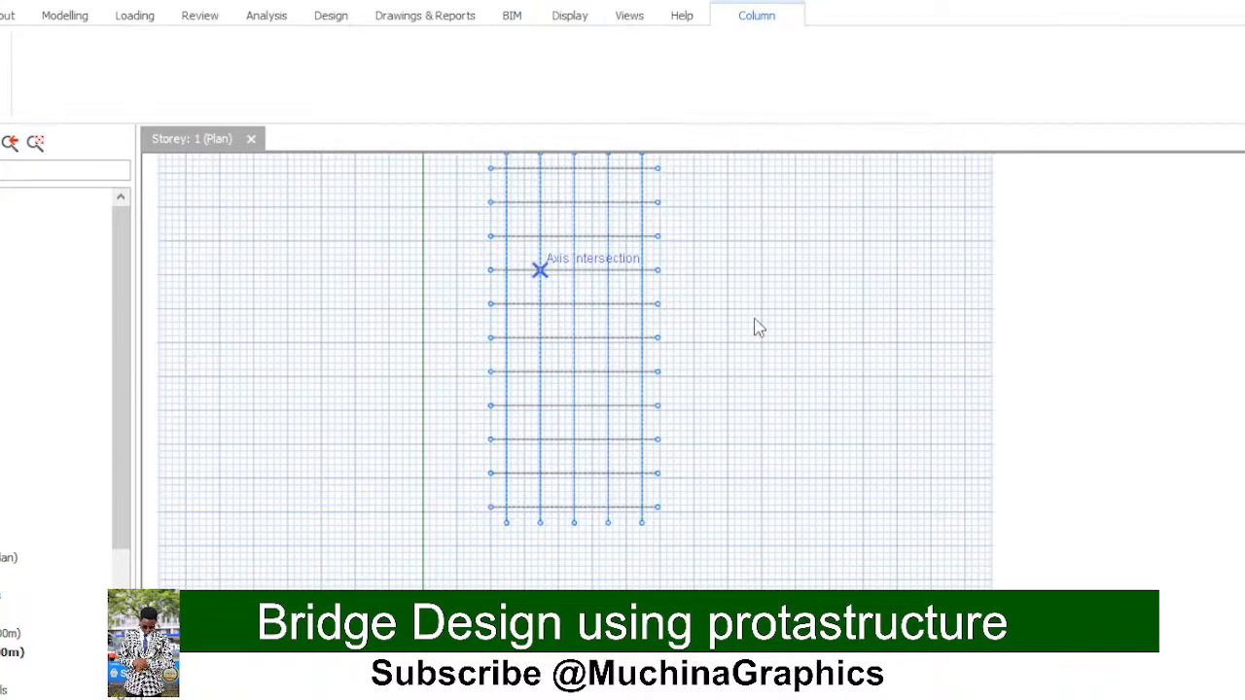
{"action": "left_click", "coordinate": [787, 295]}
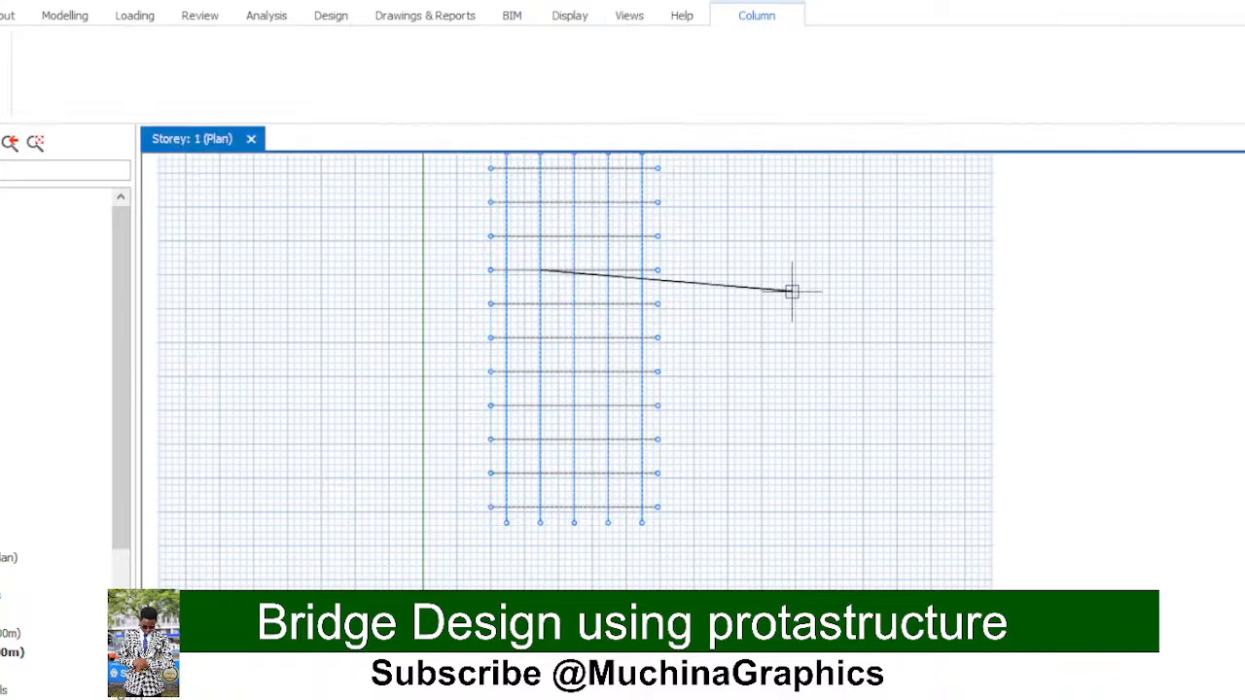
{"action": "left_click", "coordinate": [539, 273]}
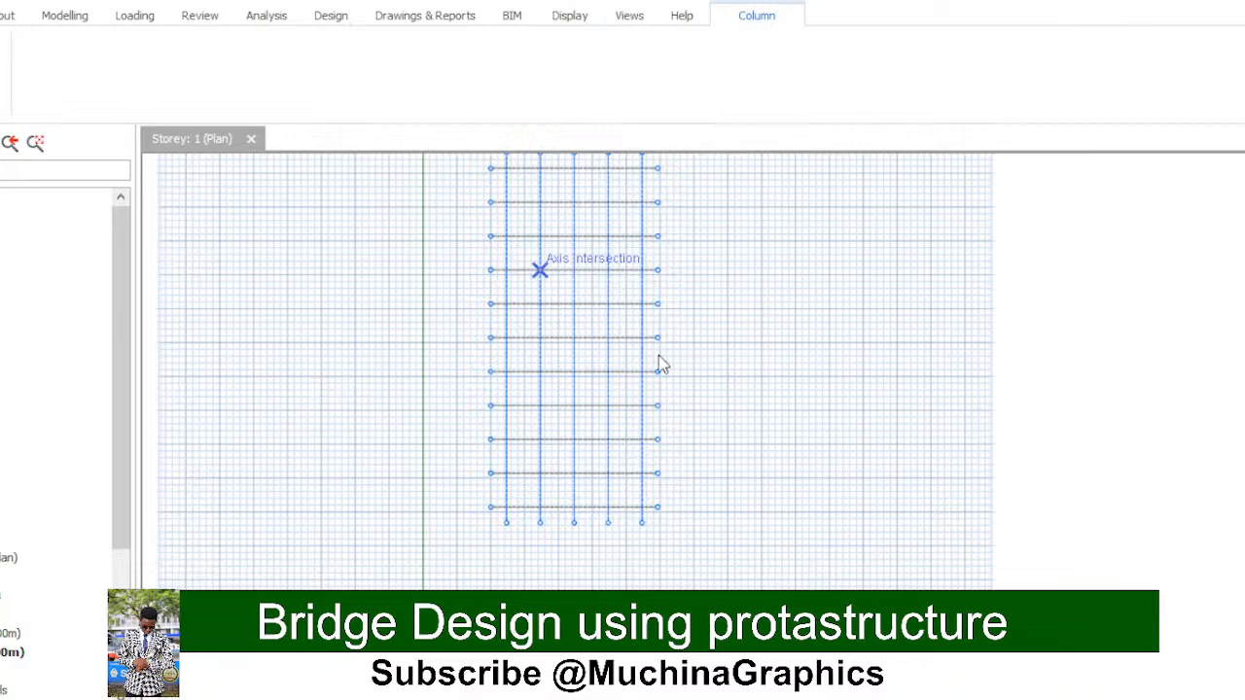
{"action": "left_click", "coordinate": [792, 295]}
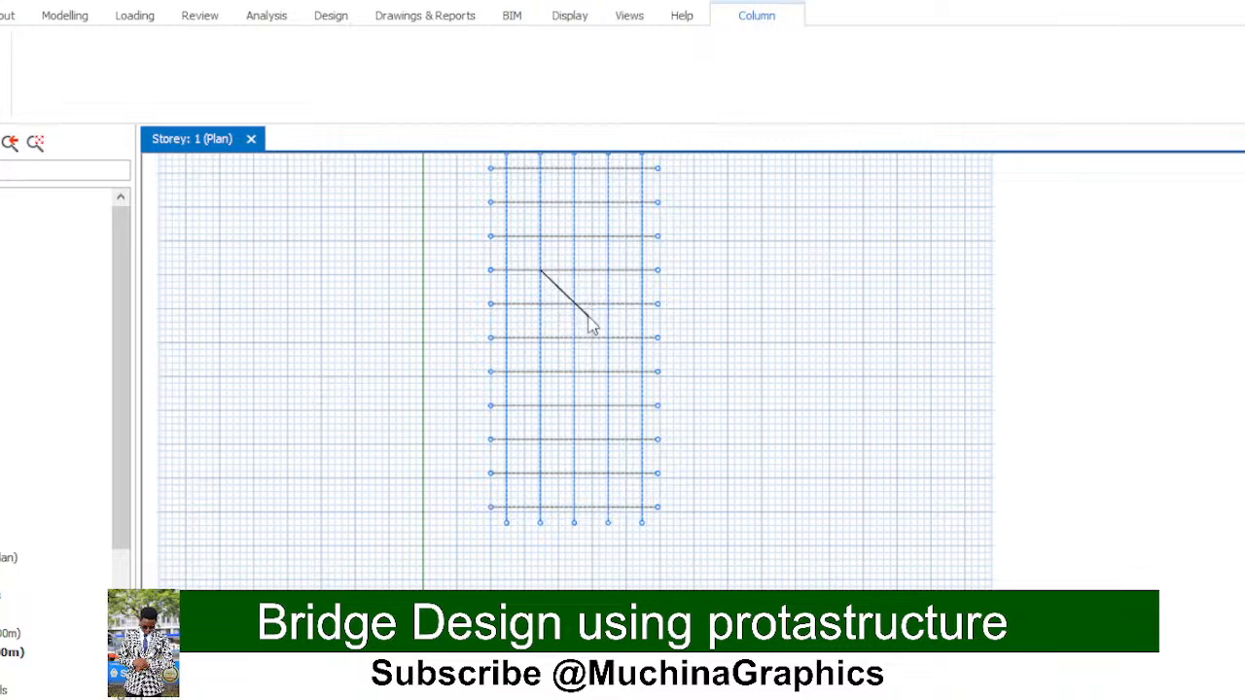
{"action": "key", "text": "Escape"}
{"action": "scroll", "coordinate": [653, 260], "scroll_direction": "up", "scroll_amount": 3}
{"action": "scroll", "coordinate": [653, 260], "scroll_direction": "down", "scroll_amount": 3}
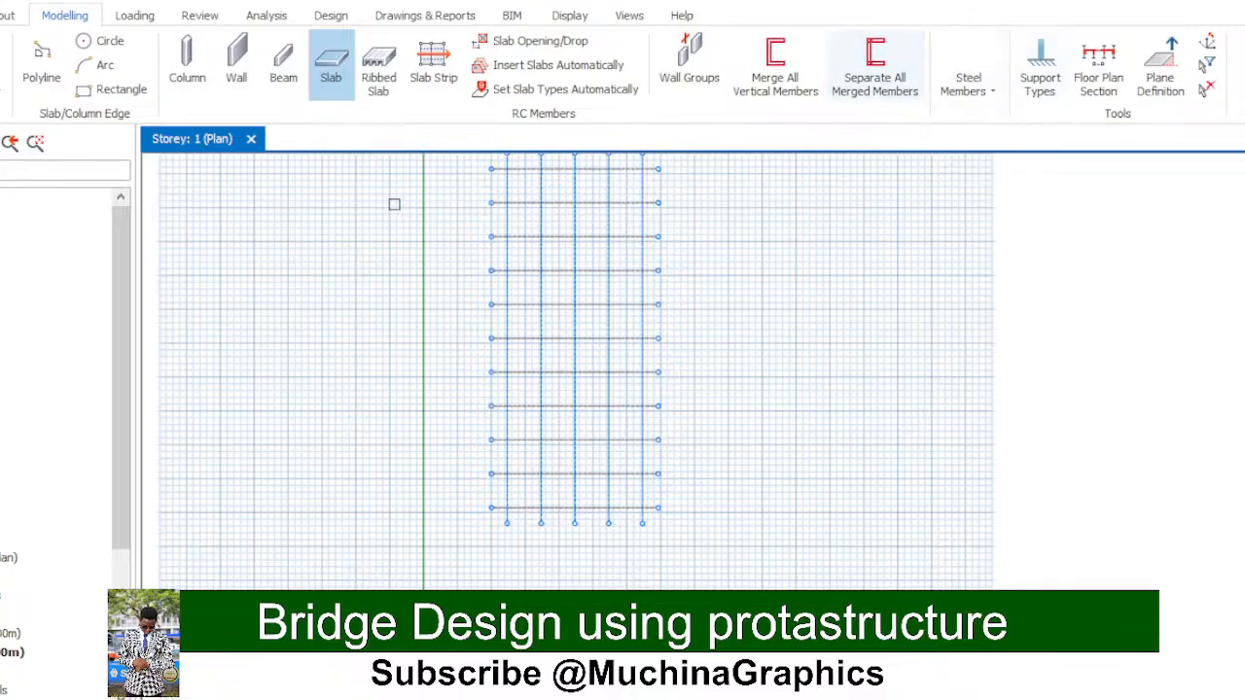
{"action": "scroll", "coordinate": [505, 214], "scroll_direction": "down", "scroll_amount": 2}
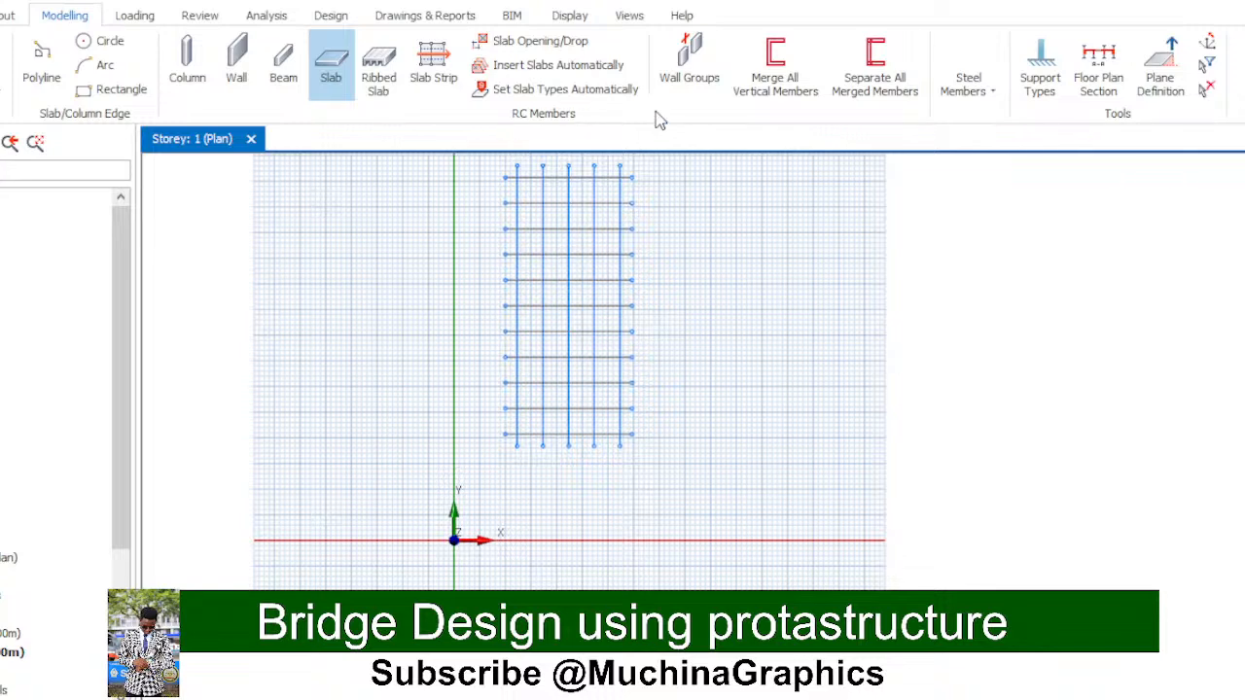
{"action": "left_click", "coordinate": [991, 92]}
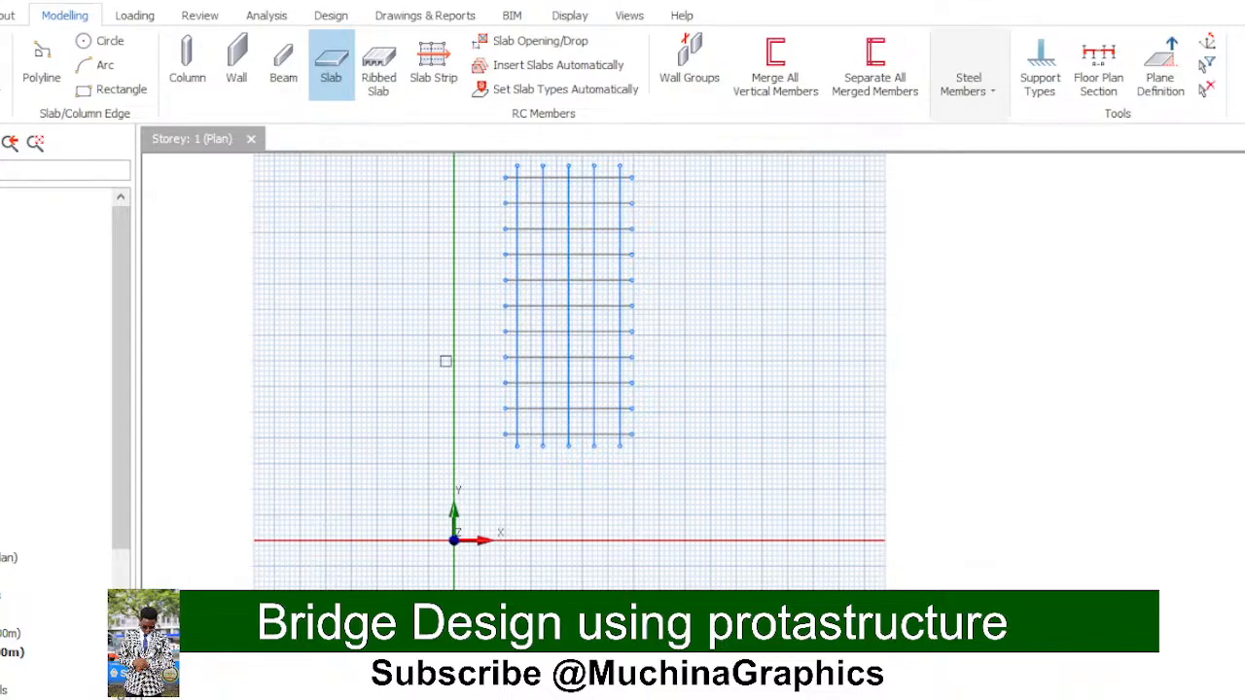
{"action": "scroll", "coordinate": [562, 323], "scroll_direction": "up", "scroll_amount": 1}
{"action": "scroll", "coordinate": [562, 323], "scroll_direction": "up", "scroll_amount": 3}
{"action": "scroll", "coordinate": [584, 339], "scroll_direction": "down", "scroll_amount": 5}
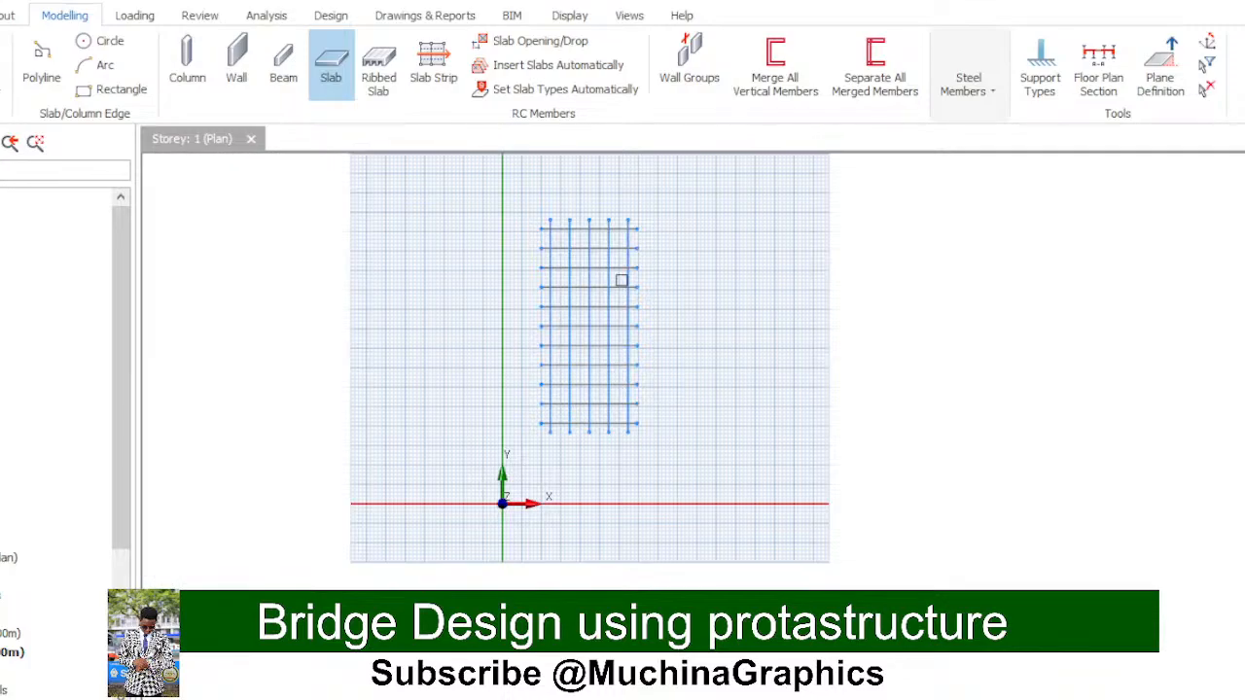
{"action": "scroll", "coordinate": [584, 317], "scroll_direction": "up", "scroll_amount": 2}
{"action": "scroll", "coordinate": [711, 355], "scroll_direction": "up", "scroll_amount": 2}
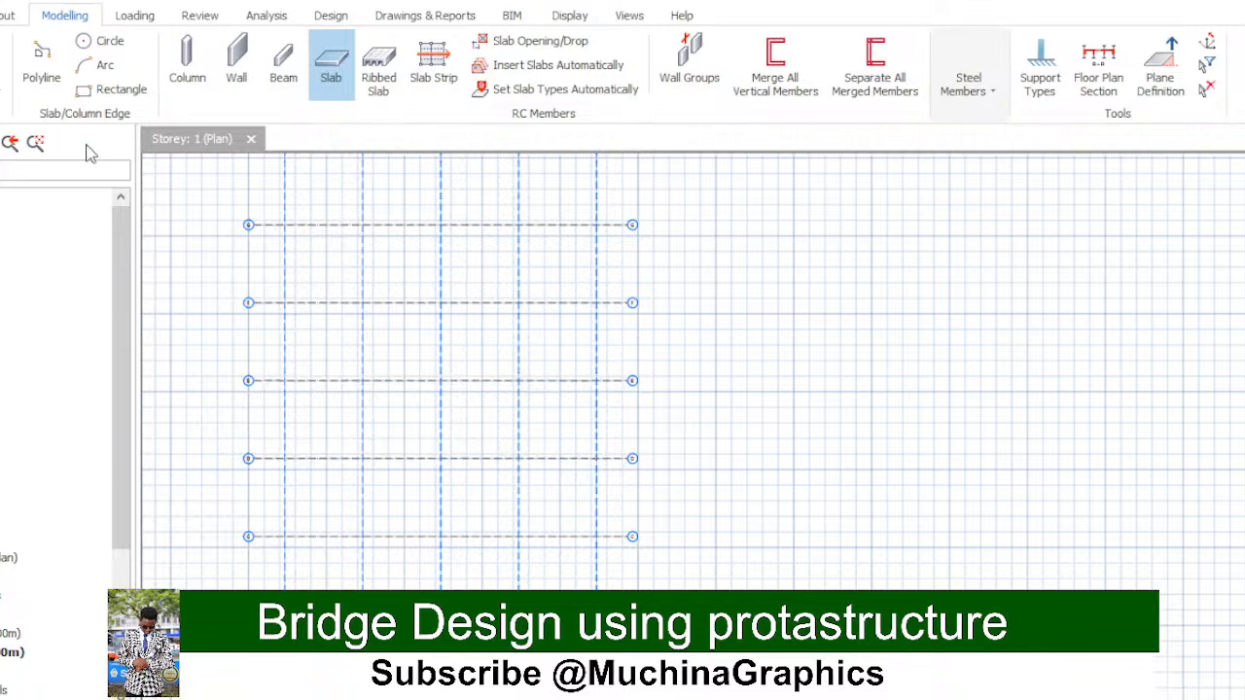
{"action": "scroll", "coordinate": [536, 305], "scroll_direction": "down", "scroll_amount": 2}
{"action": "scroll", "coordinate": [308, 380], "scroll_direction": "down", "scroll_amount": 3}
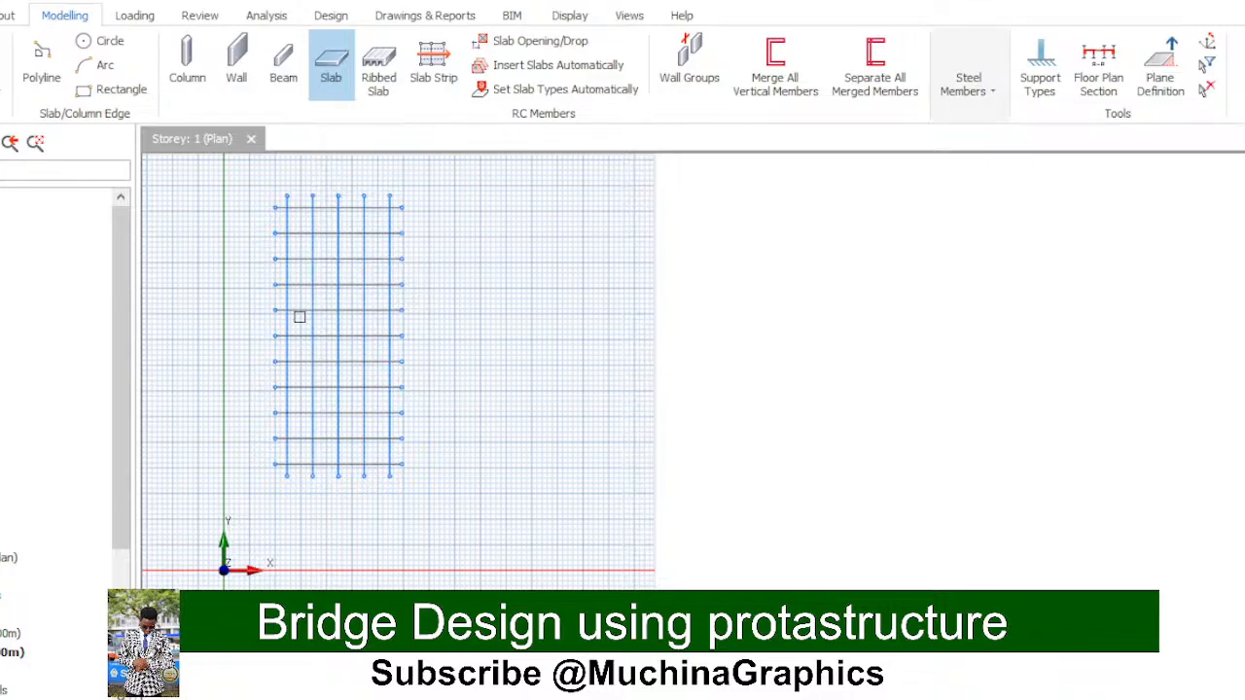
{"action": "scroll", "coordinate": [262, 299], "scroll_direction": "up", "scroll_amount": 3}
{"action": "scroll", "coordinate": [281, 322], "scroll_direction": "up", "scroll_amount": 5}
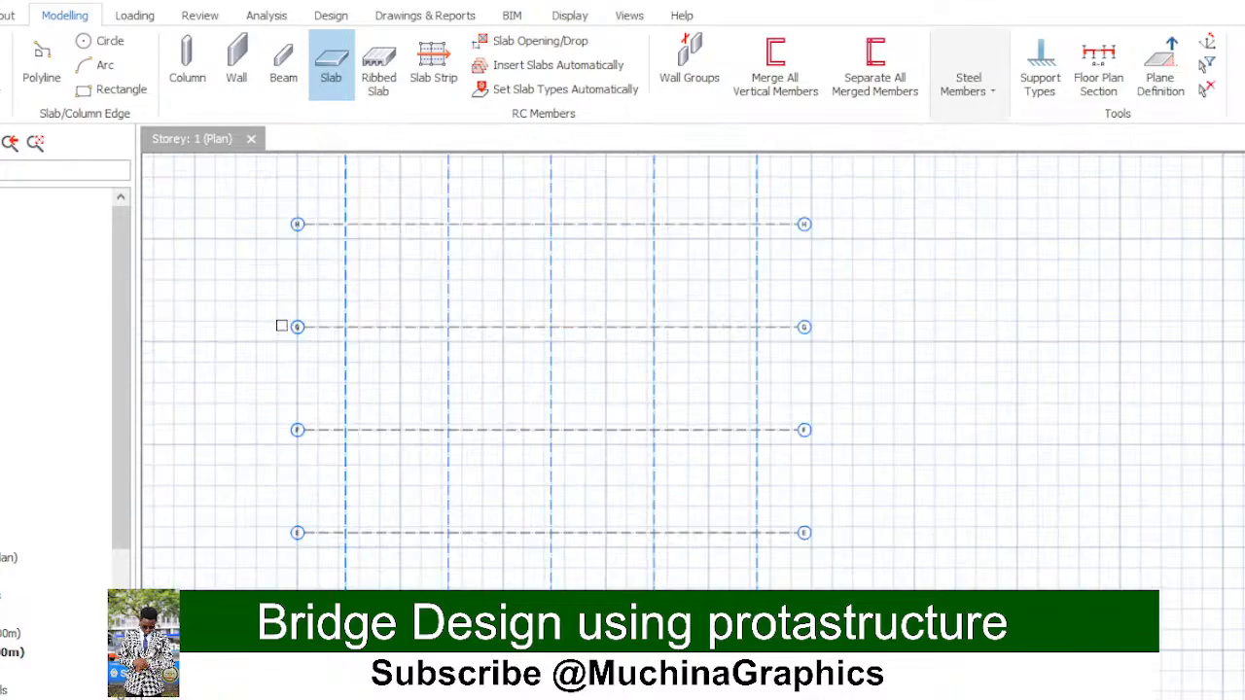
{"action": "scroll", "coordinate": [431, 317], "scroll_direction": "down", "scroll_amount": 5}
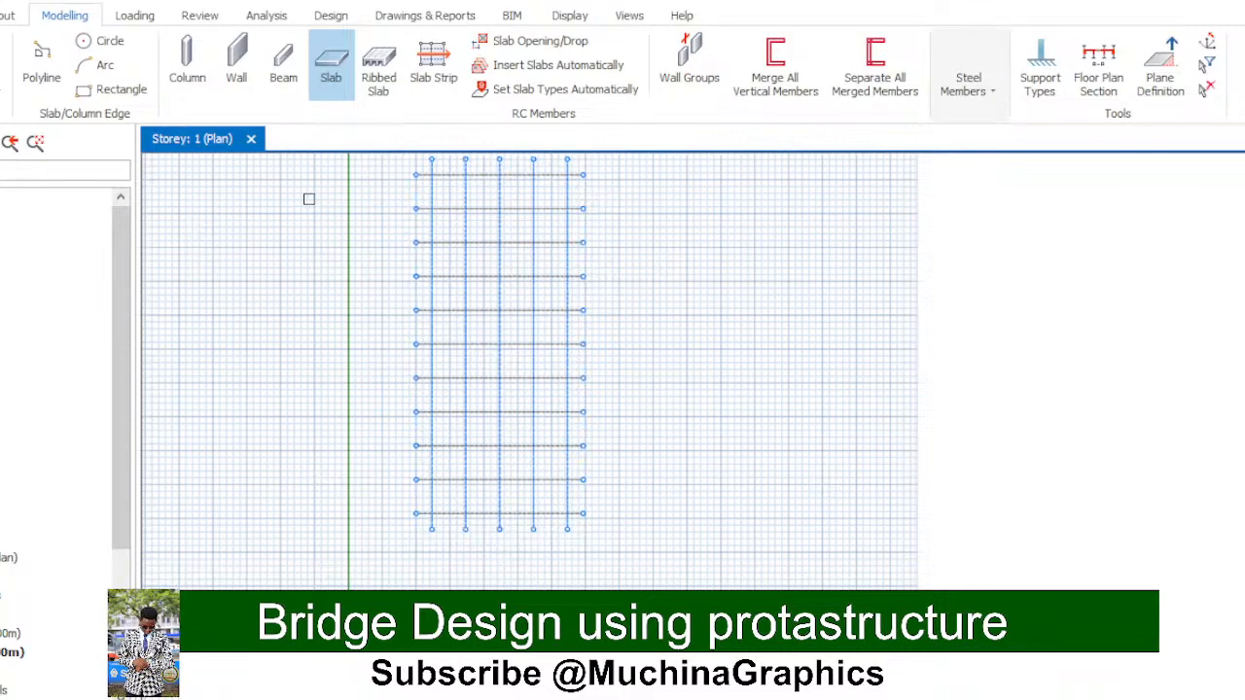
{"action": "left_click", "coordinate": [8, 16]}
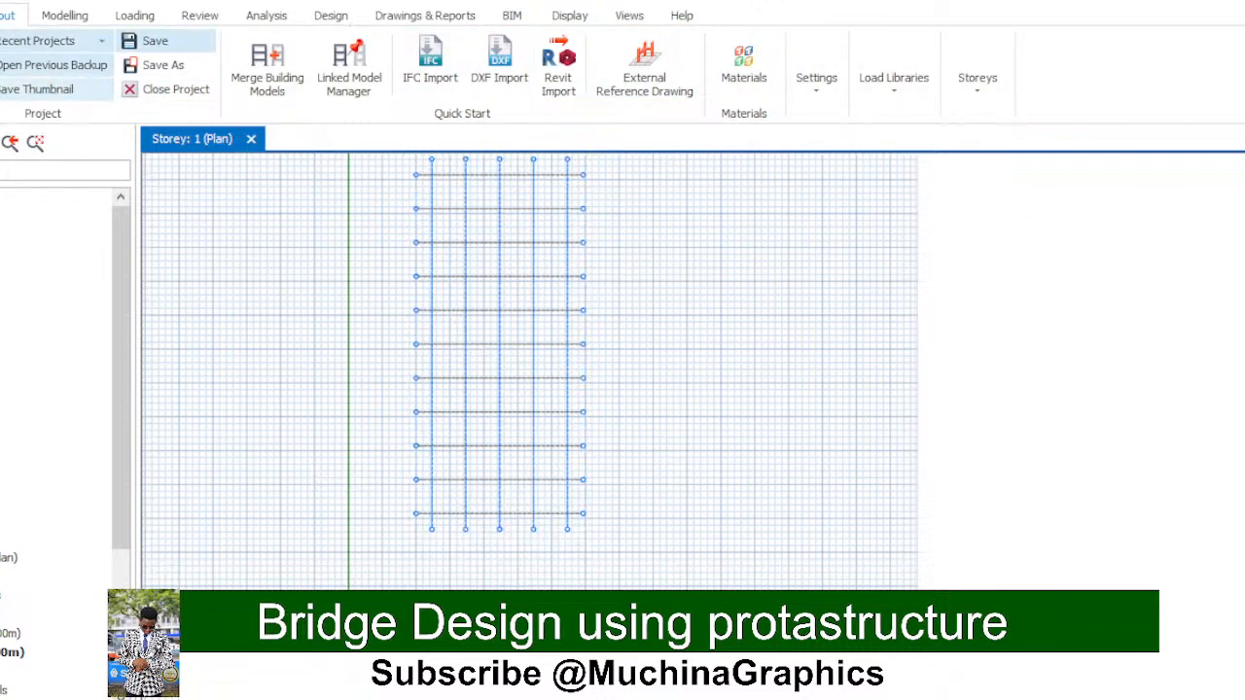
{"action": "left_click", "coordinate": [64, 15]}
{"action": "left_click", "coordinate": [146, 14]}
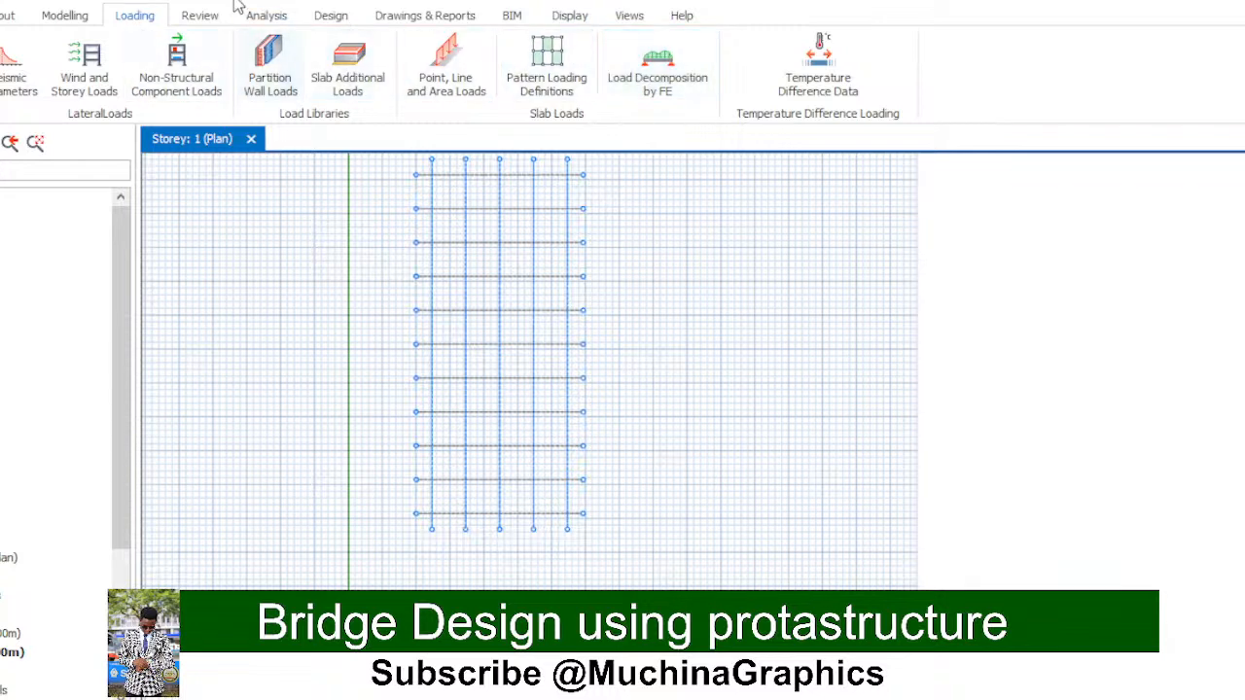
{"action": "left_click", "coordinate": [200, 17]}
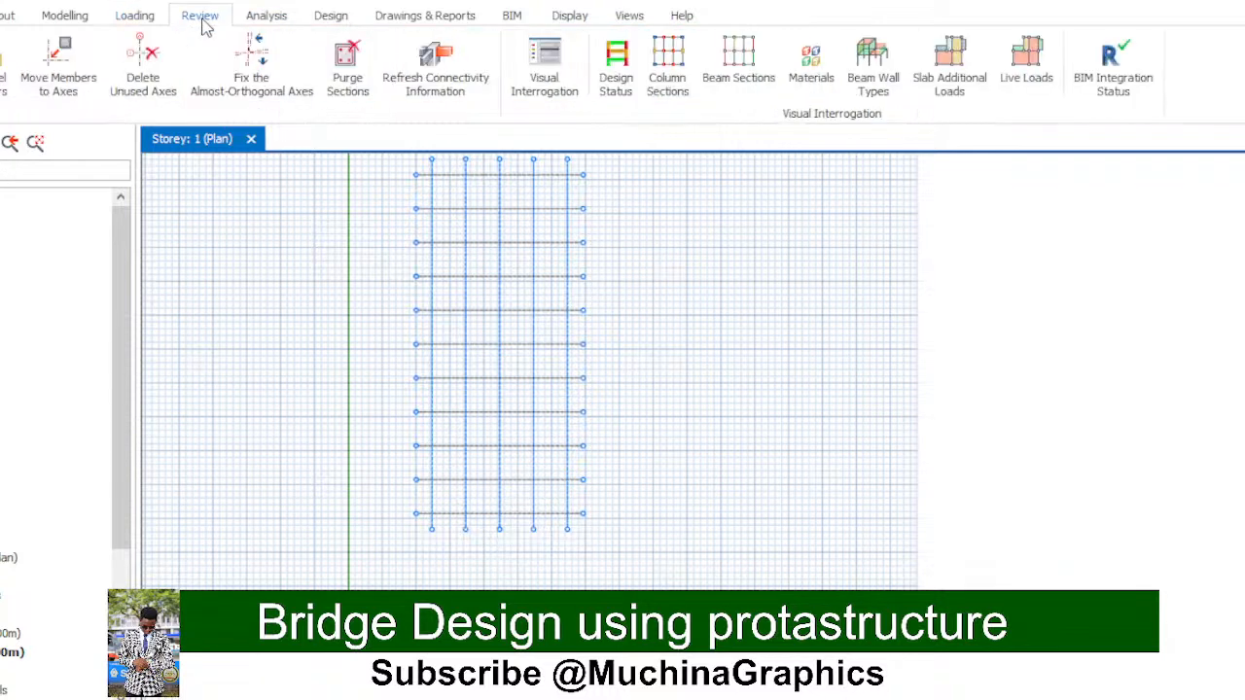
{"action": "left_click", "coordinate": [264, 20]}
{"action": "left_click", "coordinate": [334, 20]}
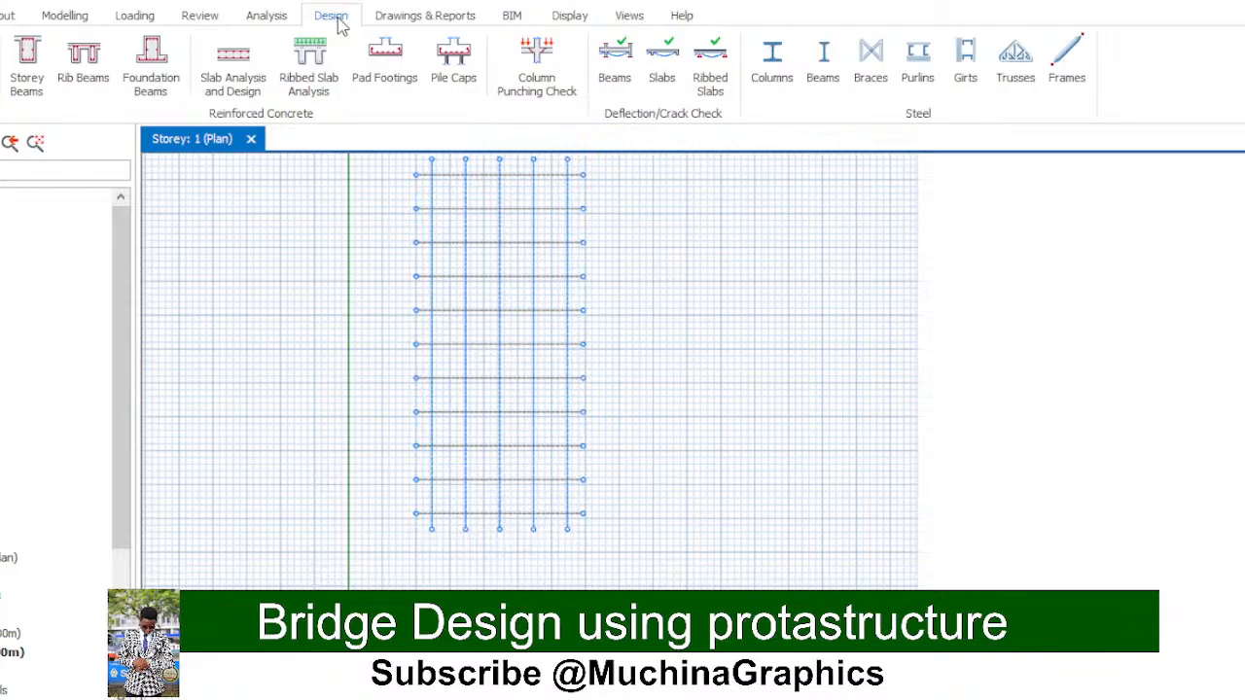
{"action": "left_click", "coordinate": [8, 16]}
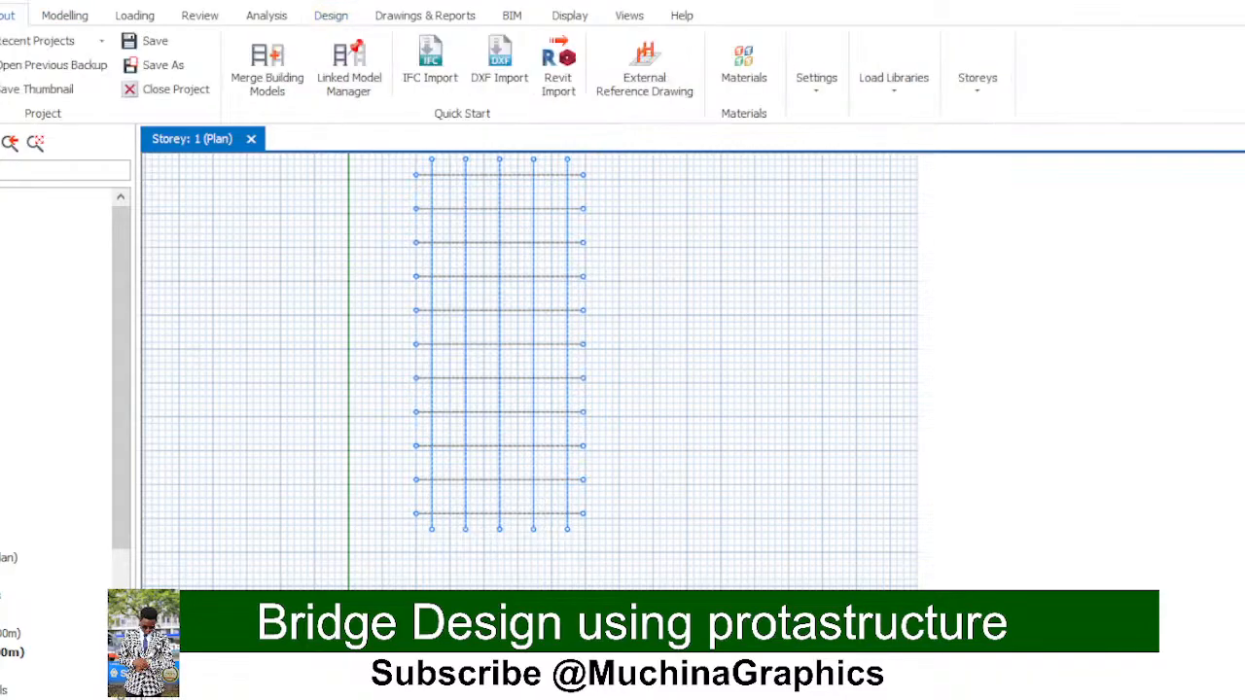
{"action": "left_click", "coordinate": [64, 16]}
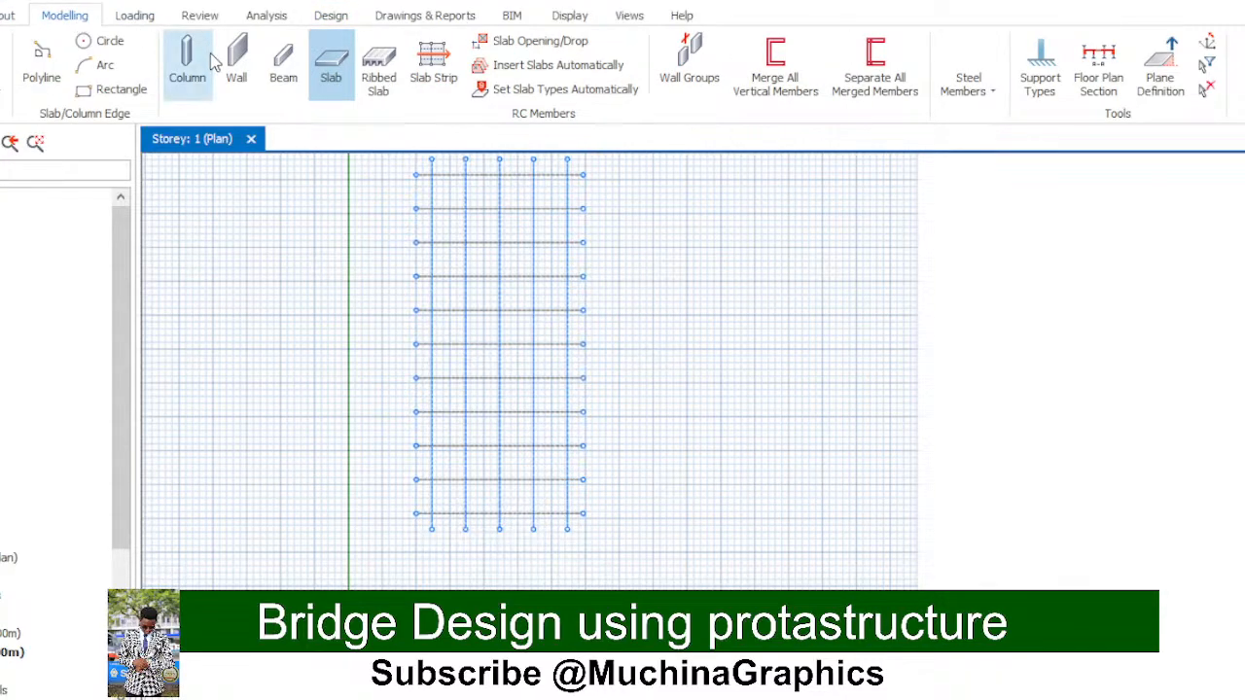